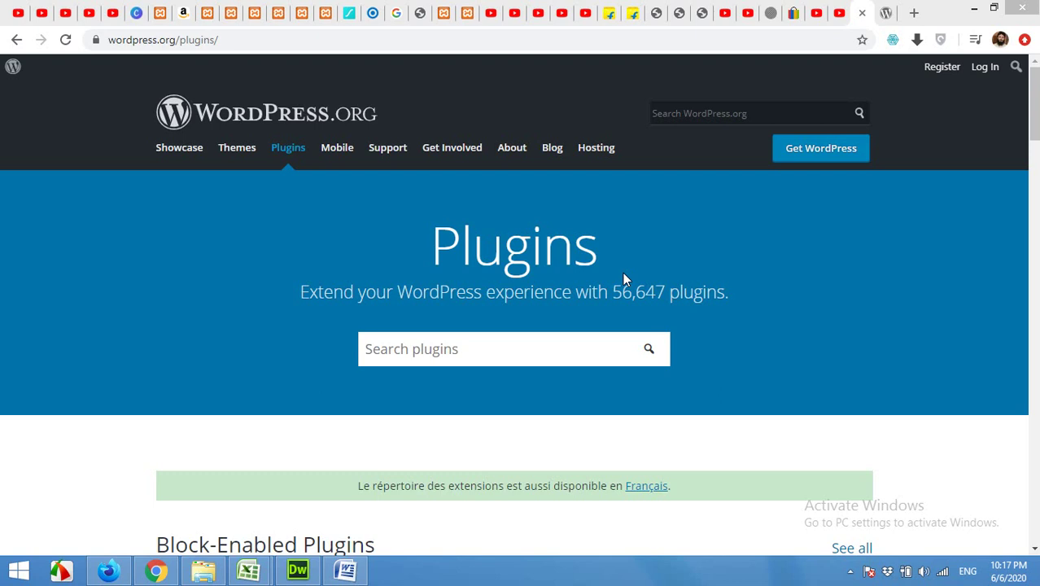
# Search the WordPress.org plugin directory for 'page builder' and browse the results.
pyautogui.click(482, 353)
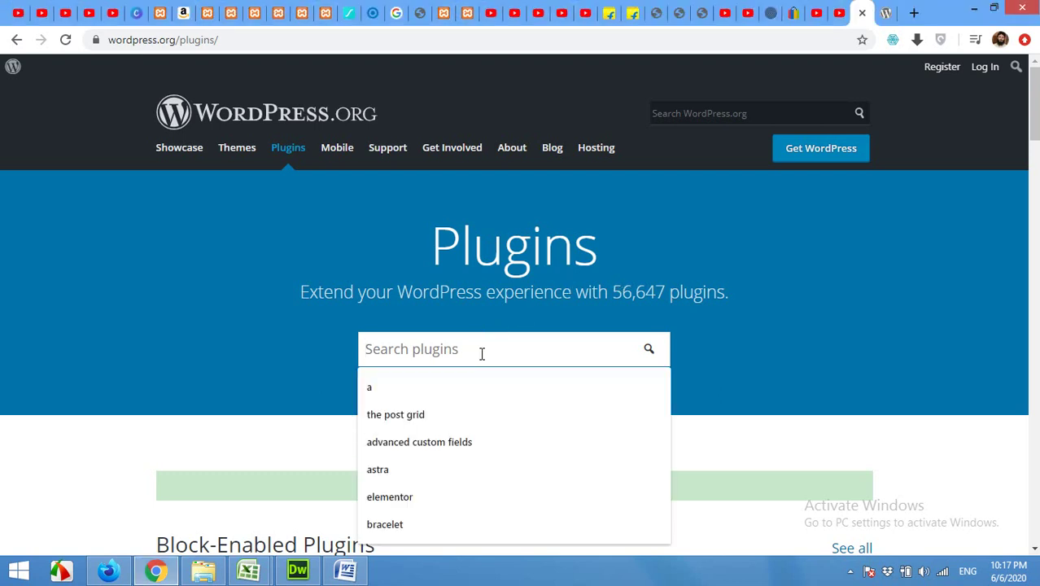
pyautogui.write('pa')
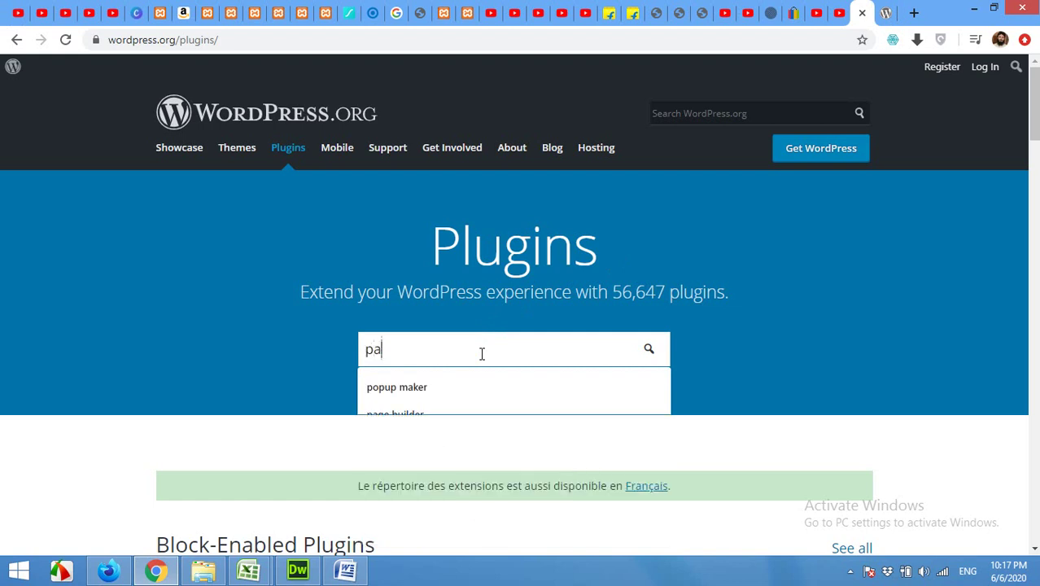
pyautogui.write('ge pb')
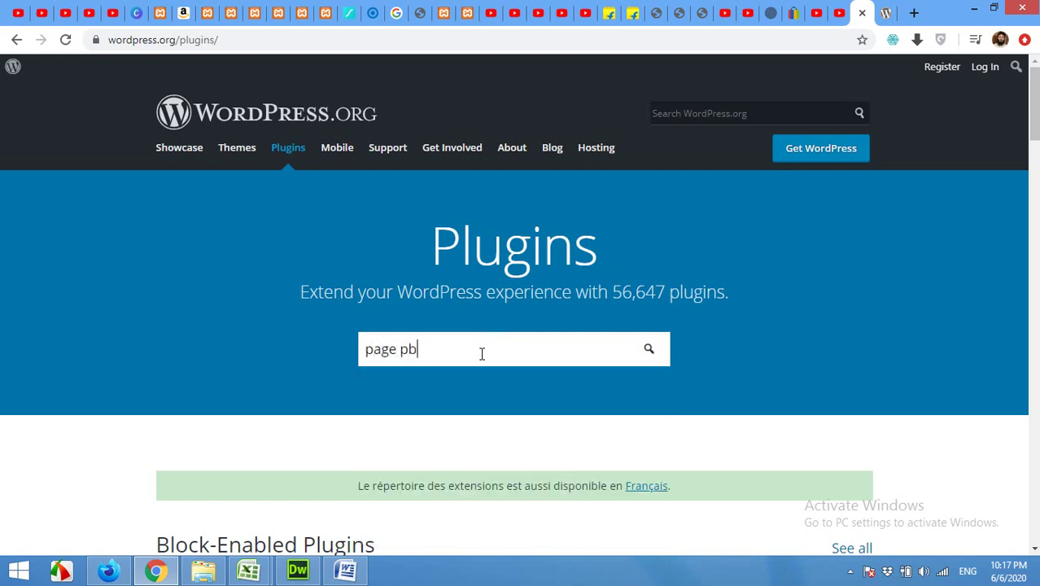
pyautogui.press('BackSpace')
pyautogui.press('BackSpace')
pyautogui.write('builder')
pyautogui.press('Return')
pyautogui.scroll(-1, 482, 354)
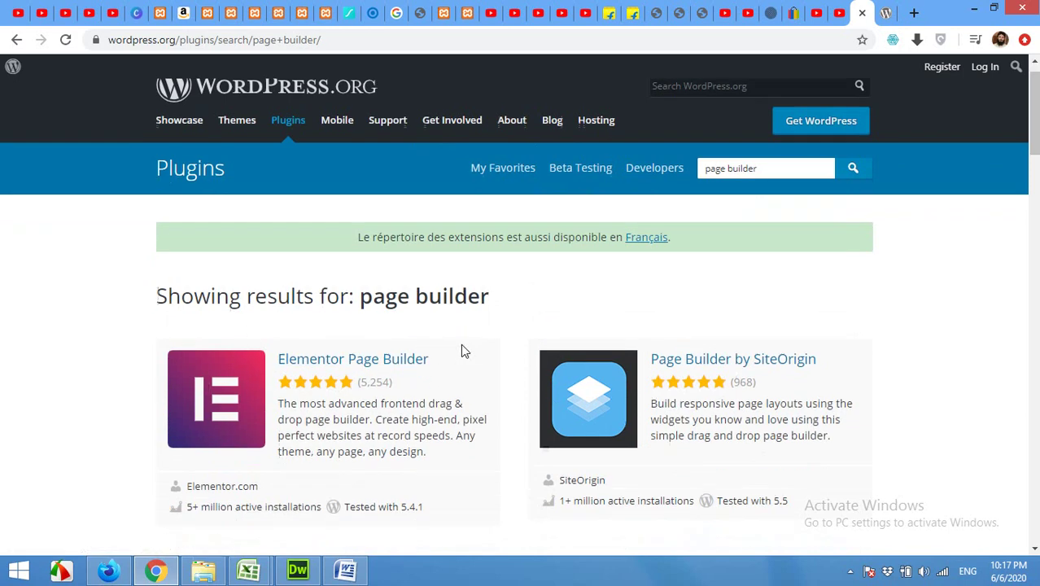
pyautogui.scroll(-2, 464, 354)
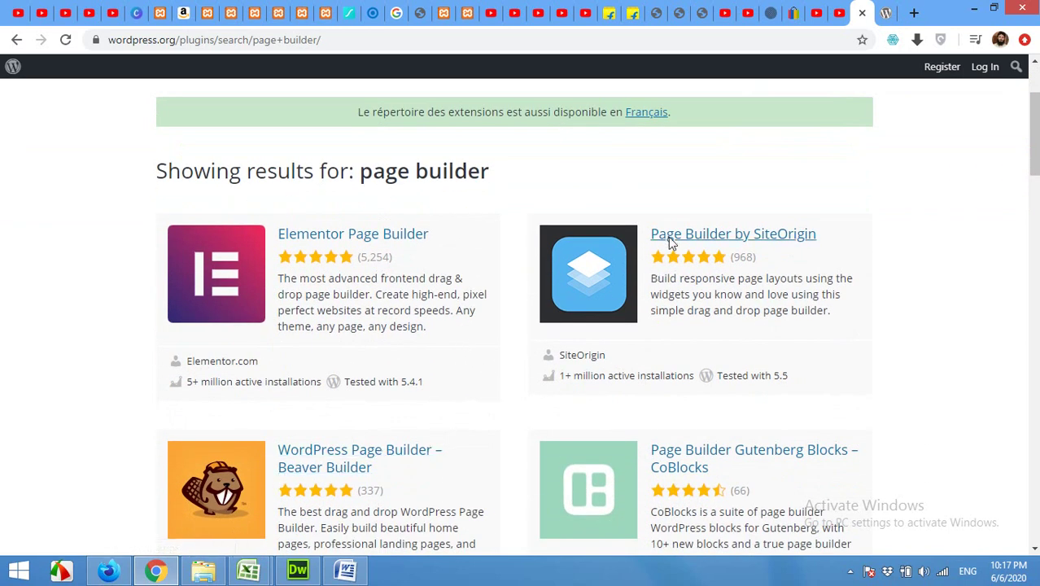
pyautogui.scroll(2, 502, 298)
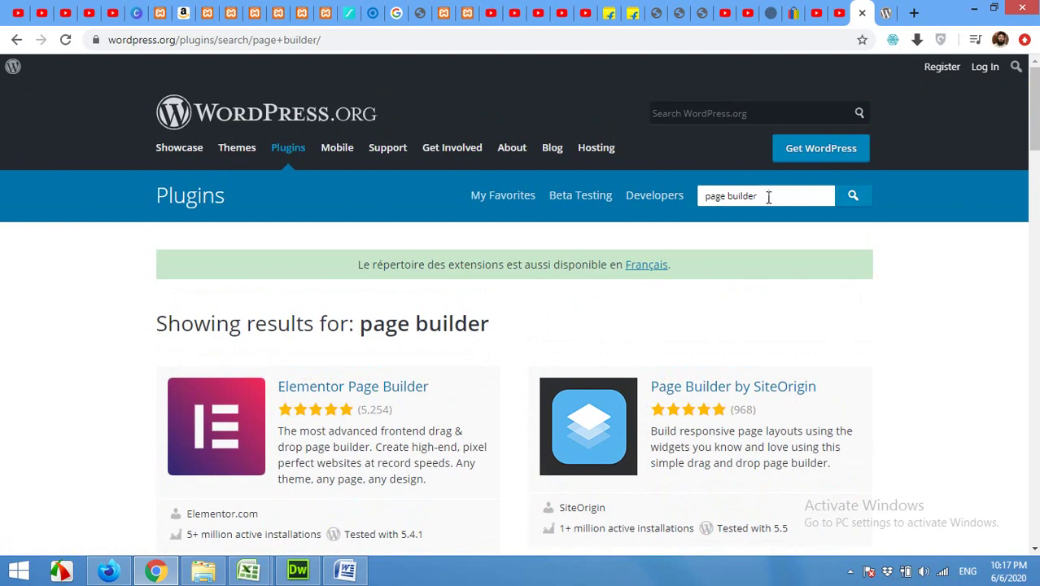
pyautogui.scroll(-2, 918, 290)
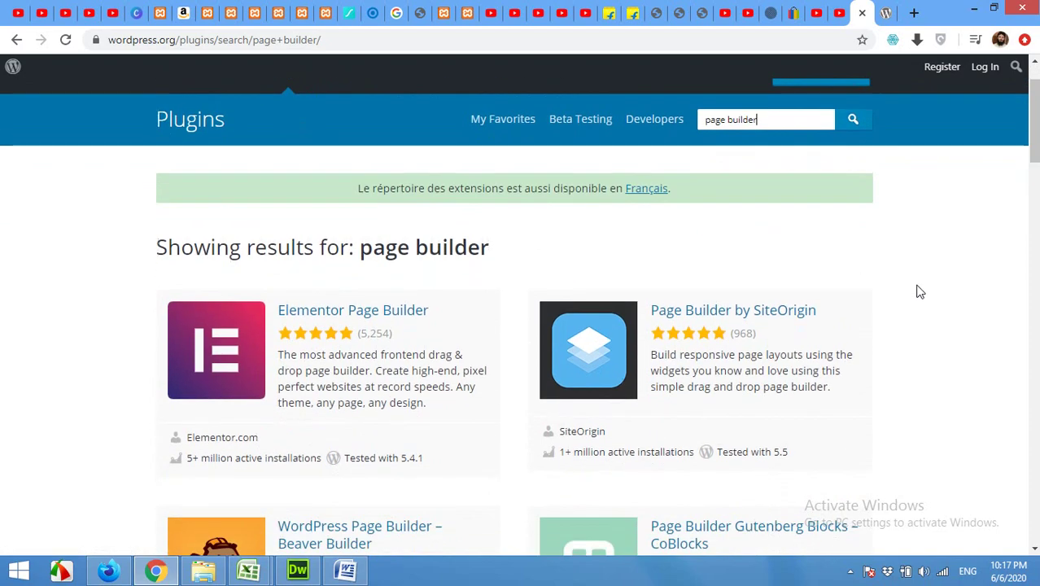
pyautogui.scroll(-7, 920, 292)
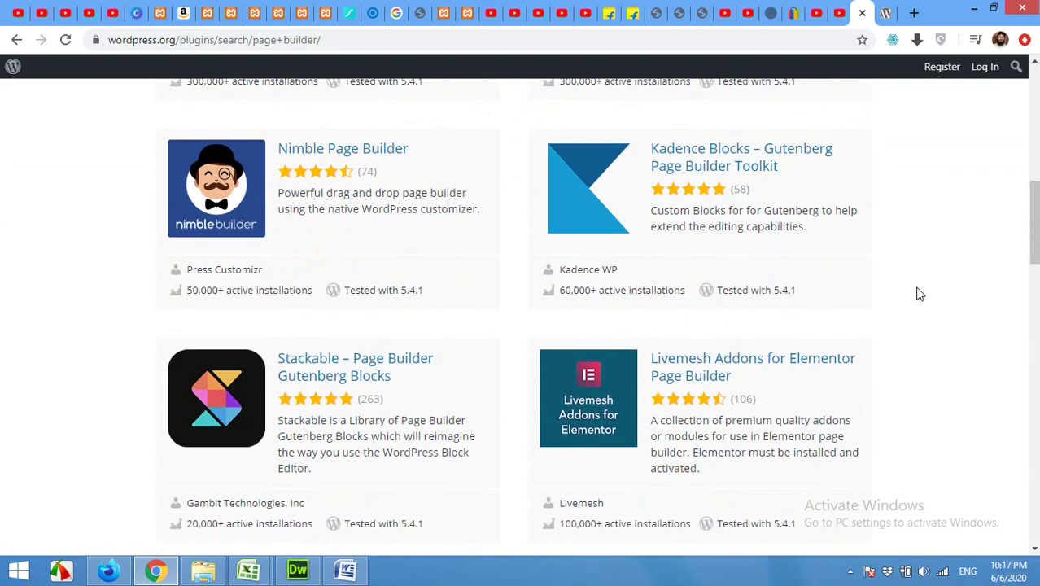
pyautogui.scroll(-4, 920, 294)
pyautogui.scroll(-2, 920, 301)
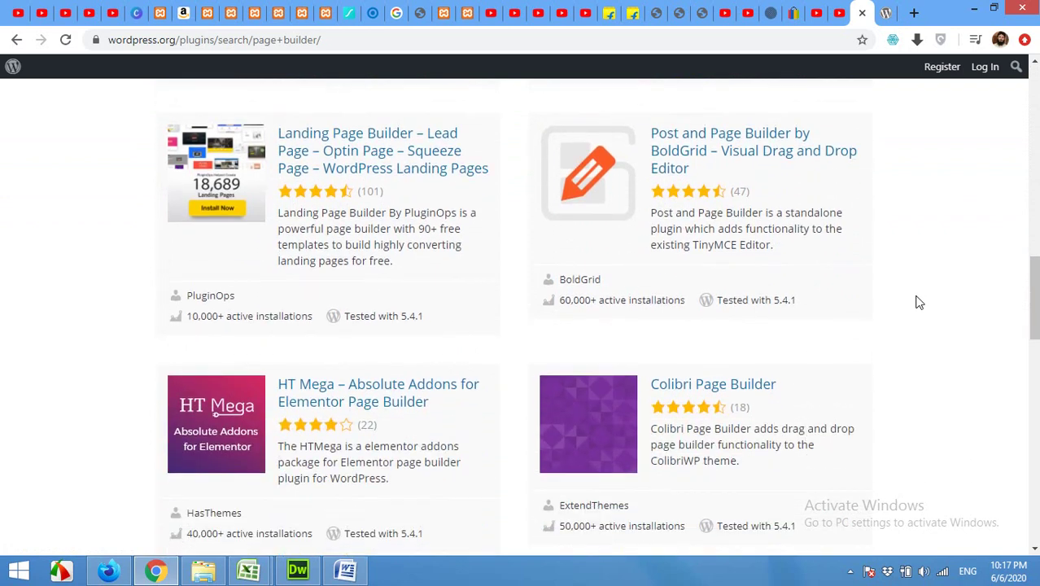
pyautogui.scroll(2, 920, 303)
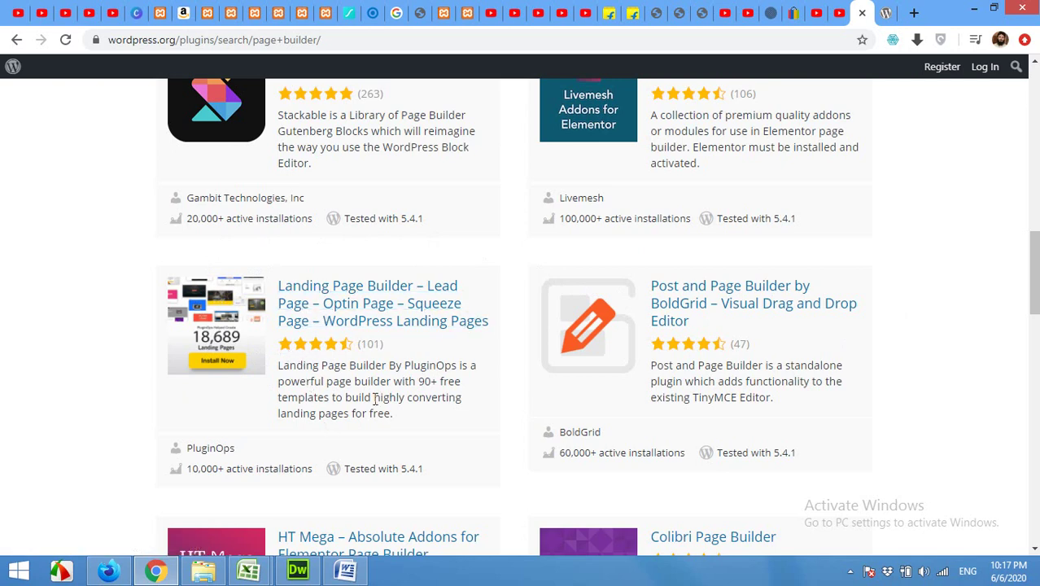
# Read through the Landing Page Builder plugin's banner and description, then go to the 'Landing Page Builder pluginops' YouTube results.
pyautogui.click(885, 13)
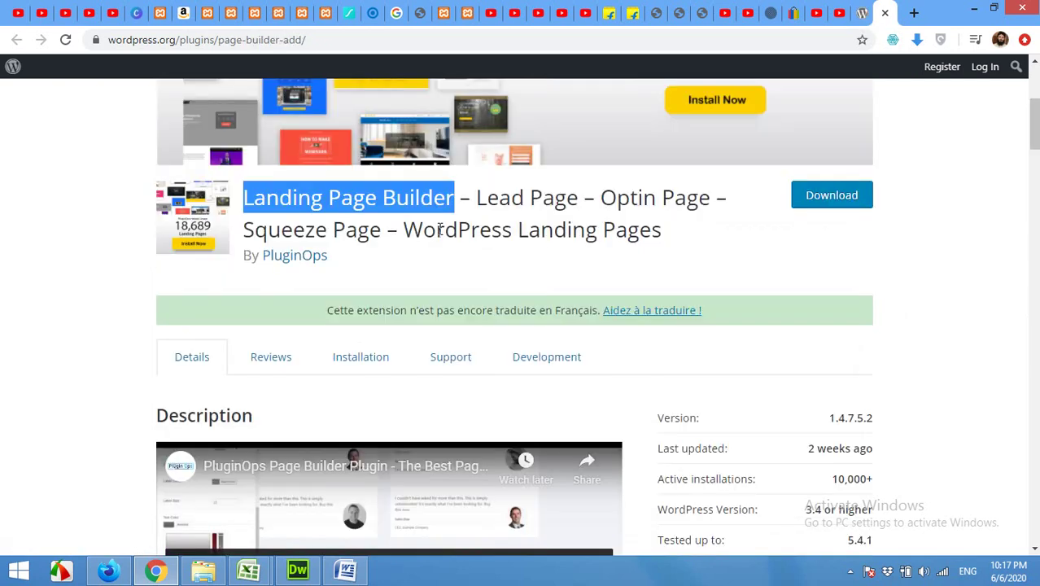
pyautogui.click(213, 279)
pyautogui.scroll(3, 633, 291)
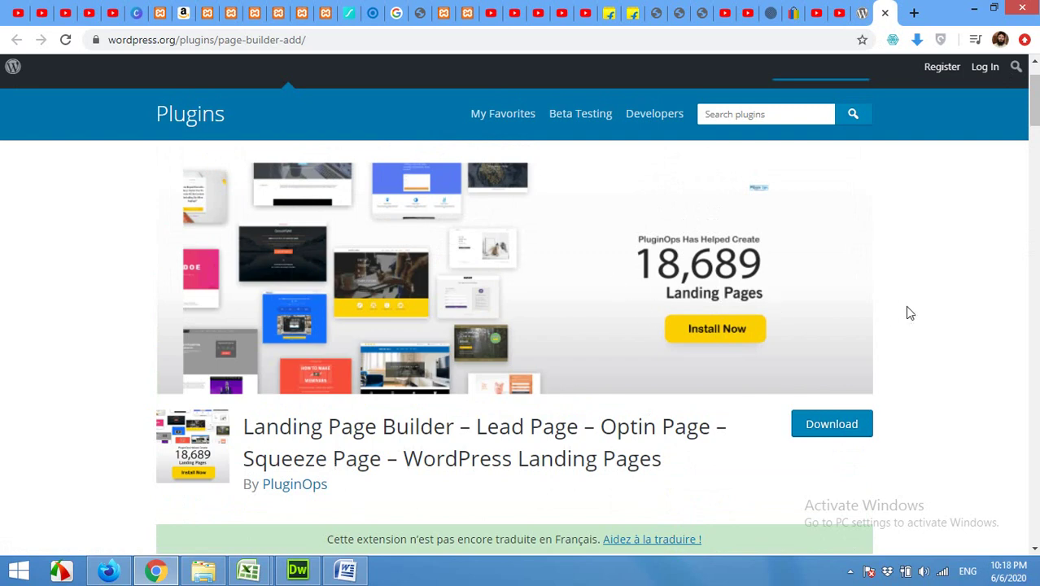
pyautogui.scroll(-2, 911, 314)
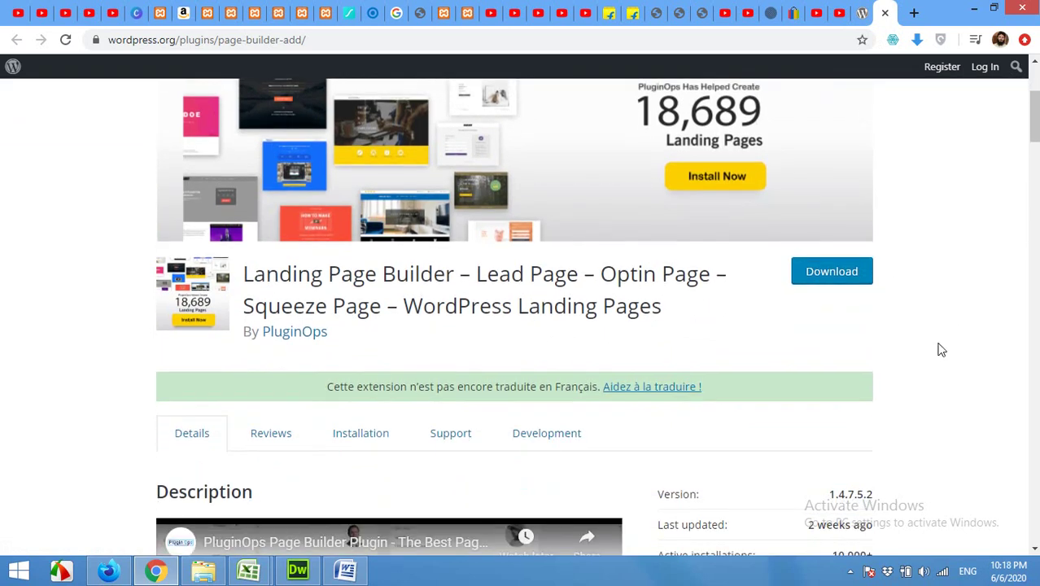
pyautogui.scroll(-3, 935, 348)
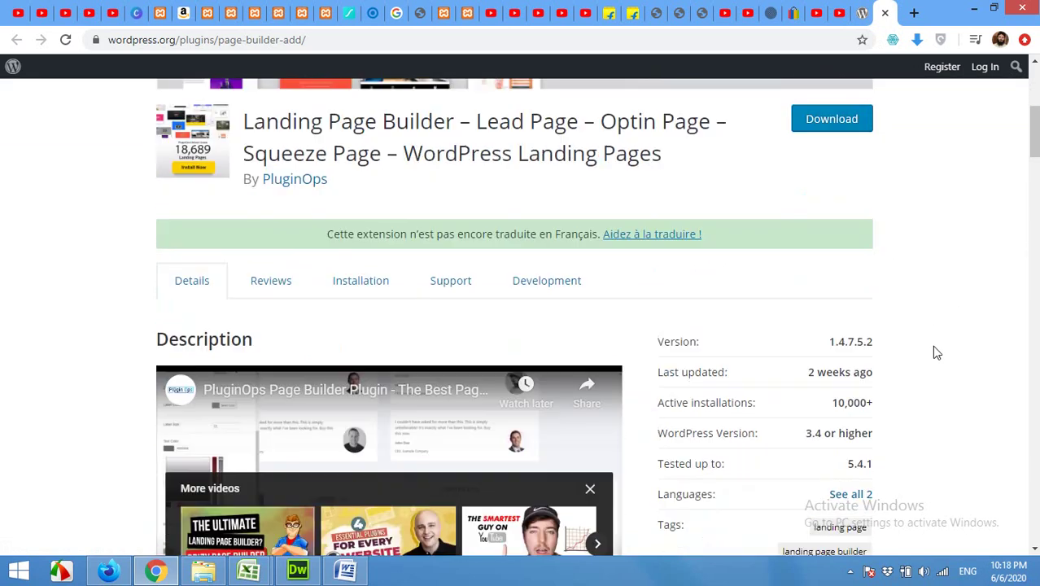
pyautogui.scroll(4, 934, 352)
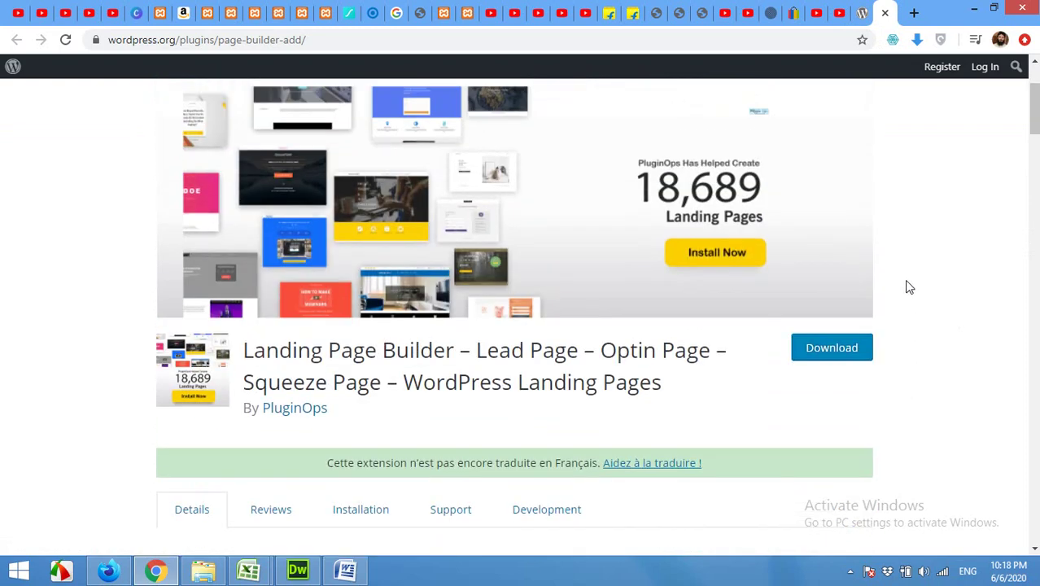
pyautogui.click(842, 13)
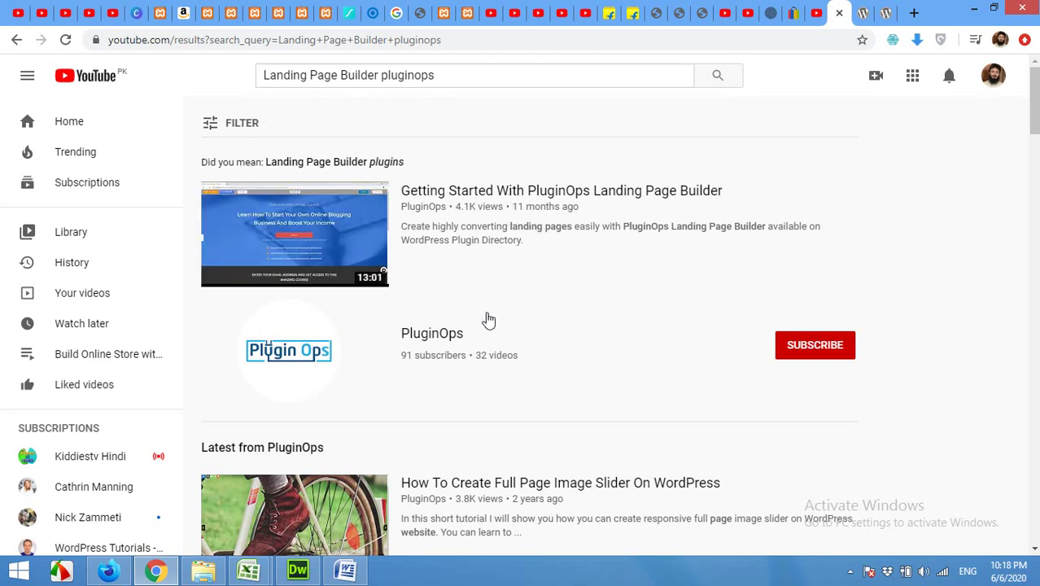
# Scroll through the PluginOps tutorial videos on YouTube, then return to the WordPress.org plugin page.
pyautogui.scroll(-1, 481, 334)
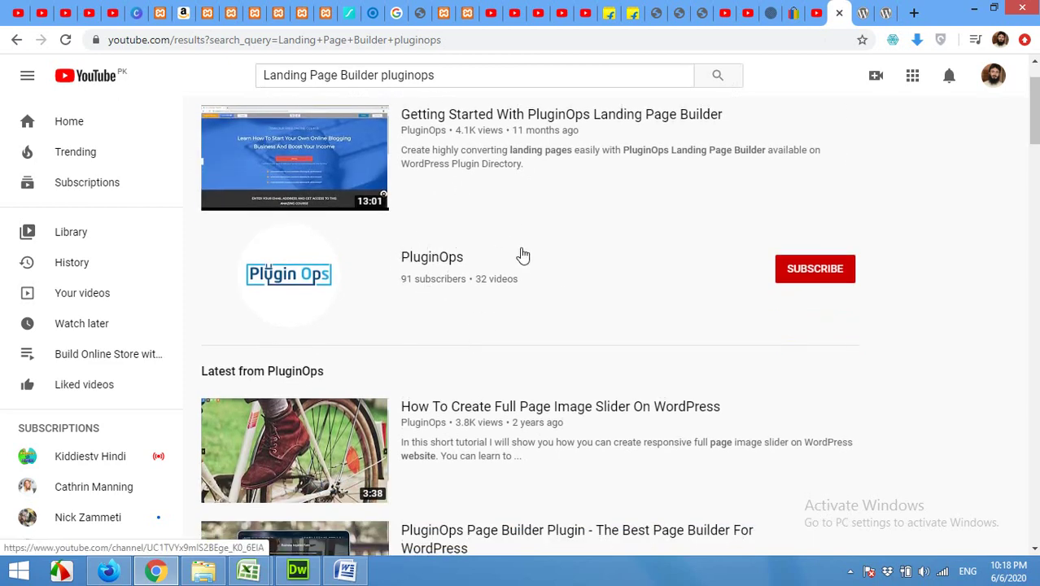
pyautogui.scroll(-7, 502, 302)
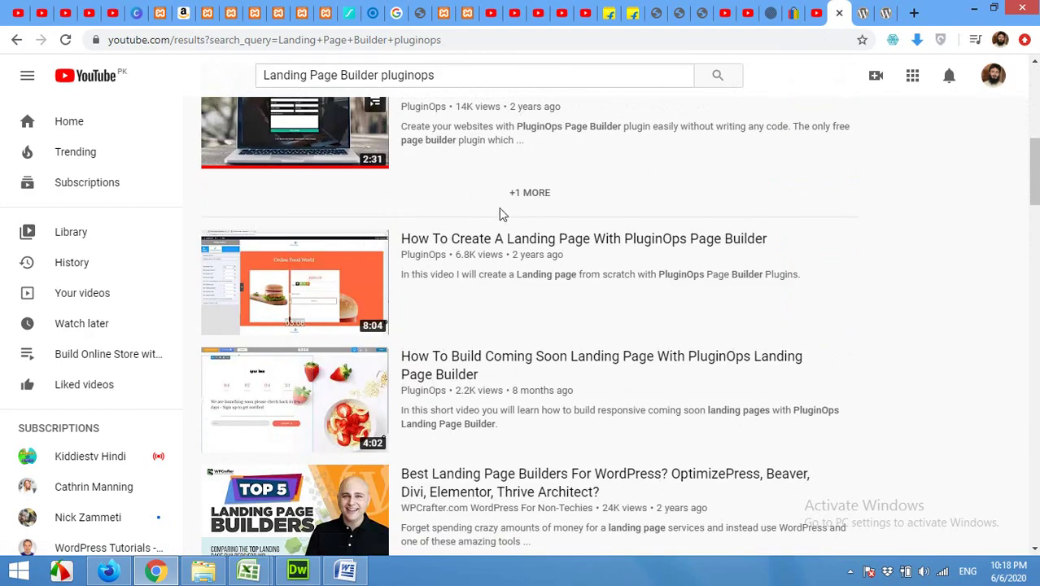
pyautogui.scroll(-4, 539, 318)
pyautogui.scroll(-4, 562, 374)
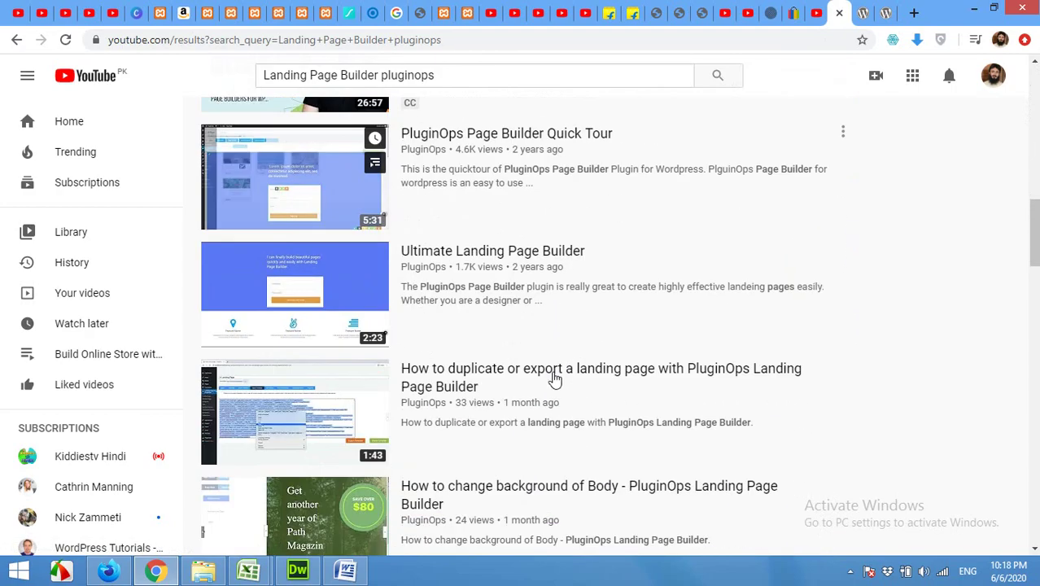
pyautogui.scroll(10, 550, 364)
pyautogui.scroll(5, 541, 334)
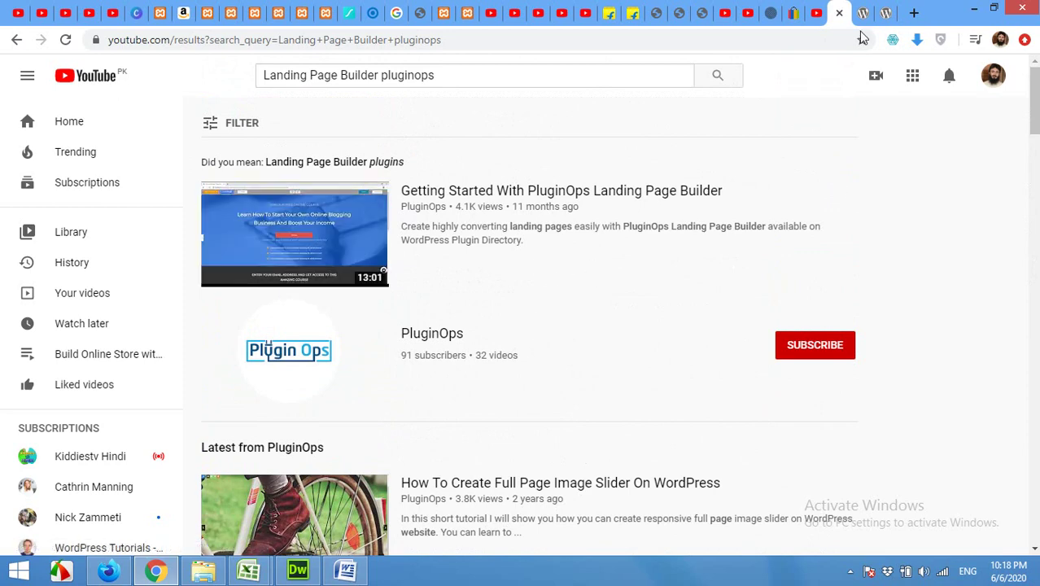
pyautogui.click(885, 12)
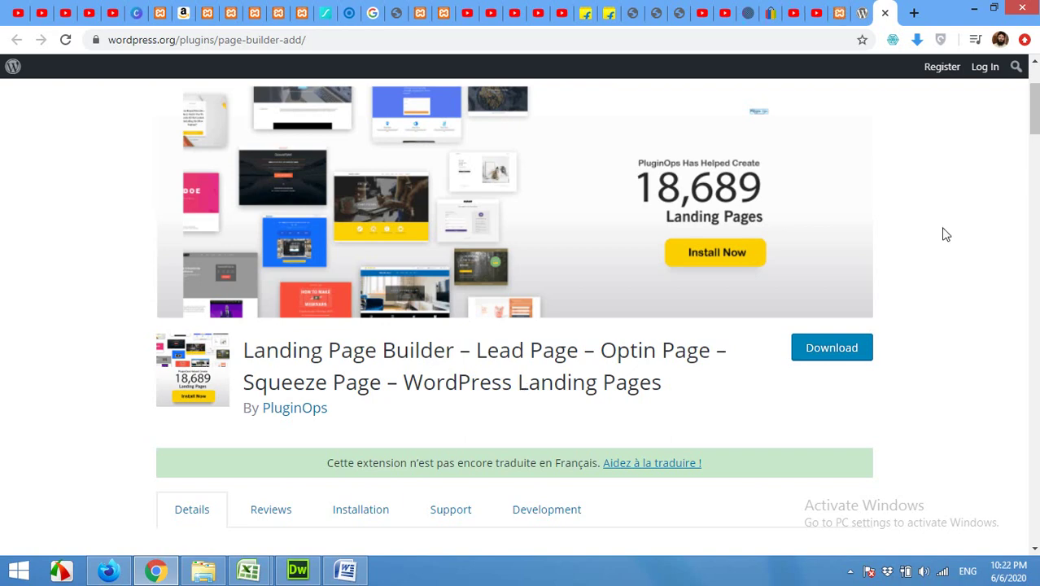
# Search Plugins > Add New for 'landing page builder pluginops', then install and activate it.
pyautogui.click(839, 10)
pyautogui.moveTo(39, 391)
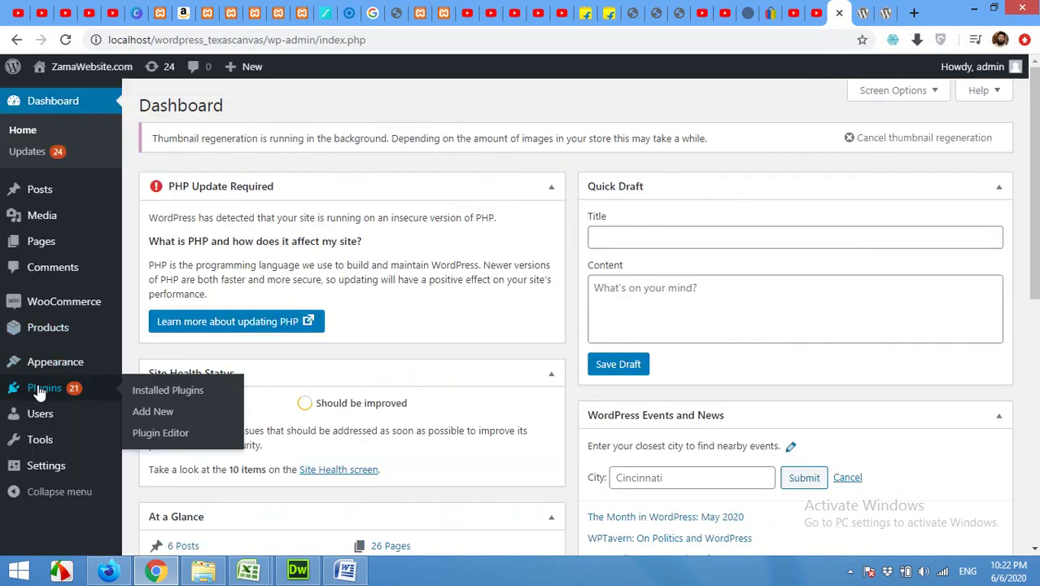
pyautogui.click(155, 412)
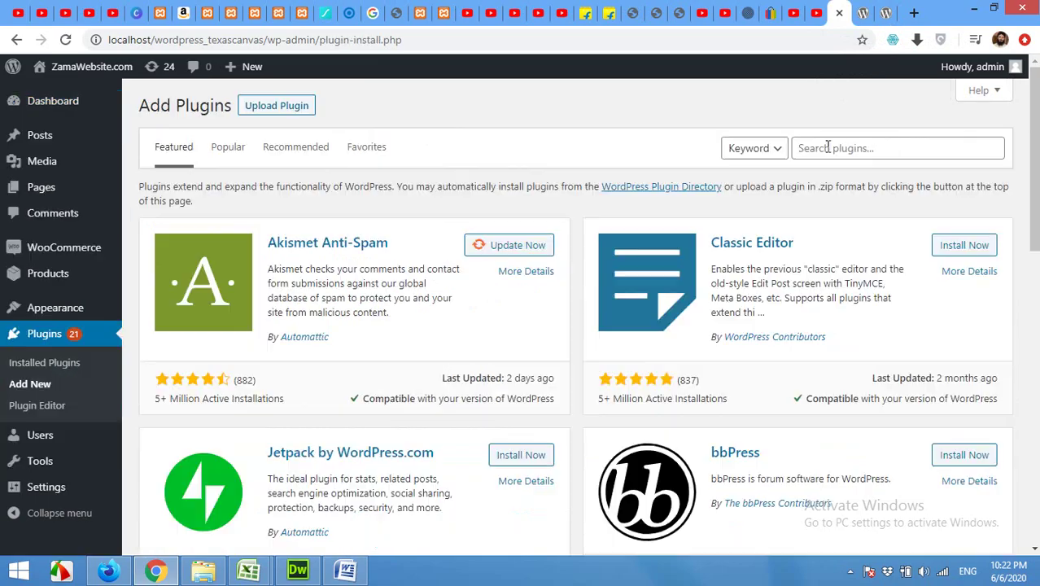
pyautogui.click(831, 145)
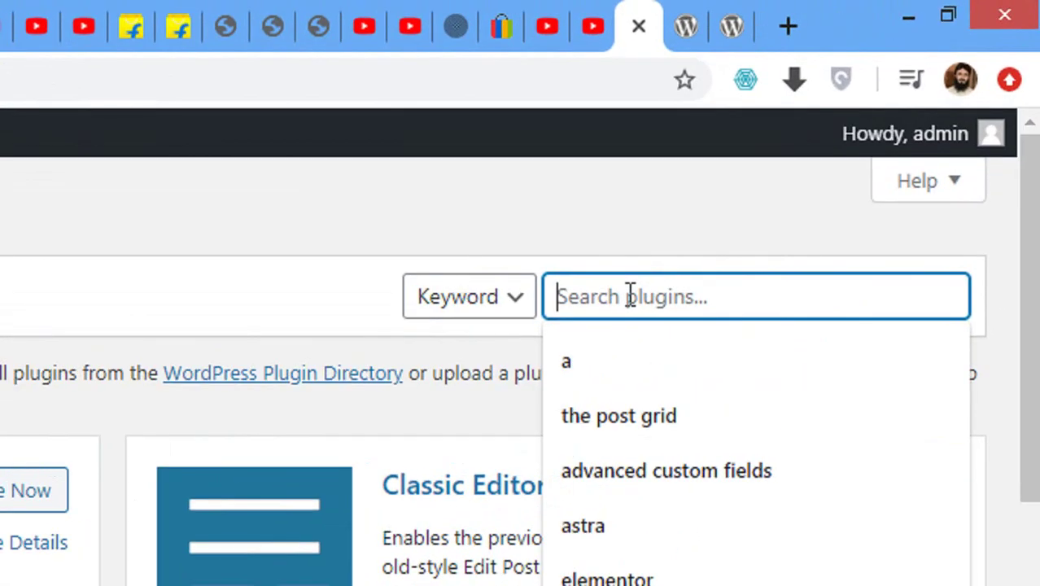
pyautogui.write('landing pa')
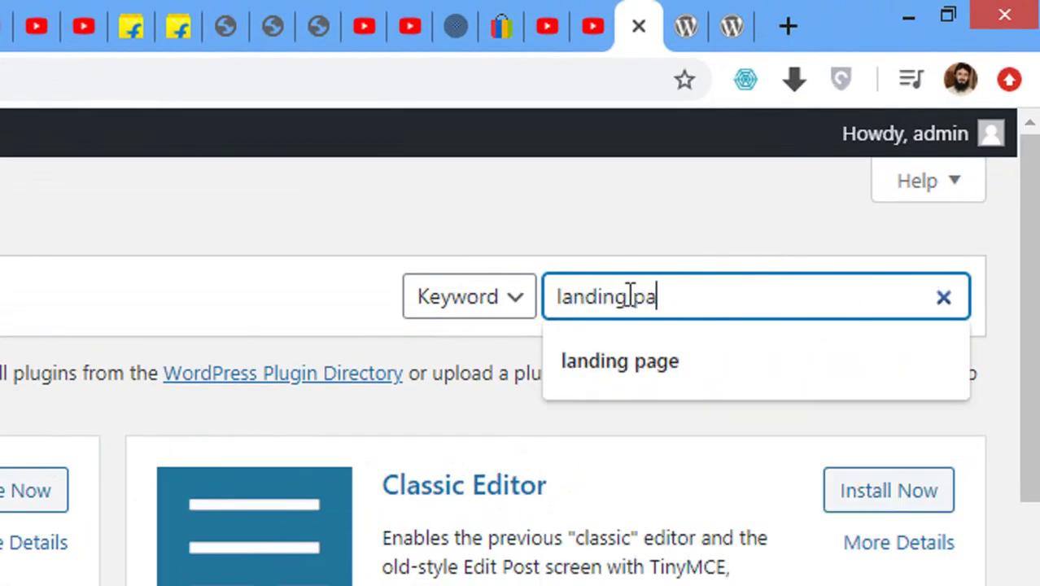
pyautogui.write('ge builder plu')
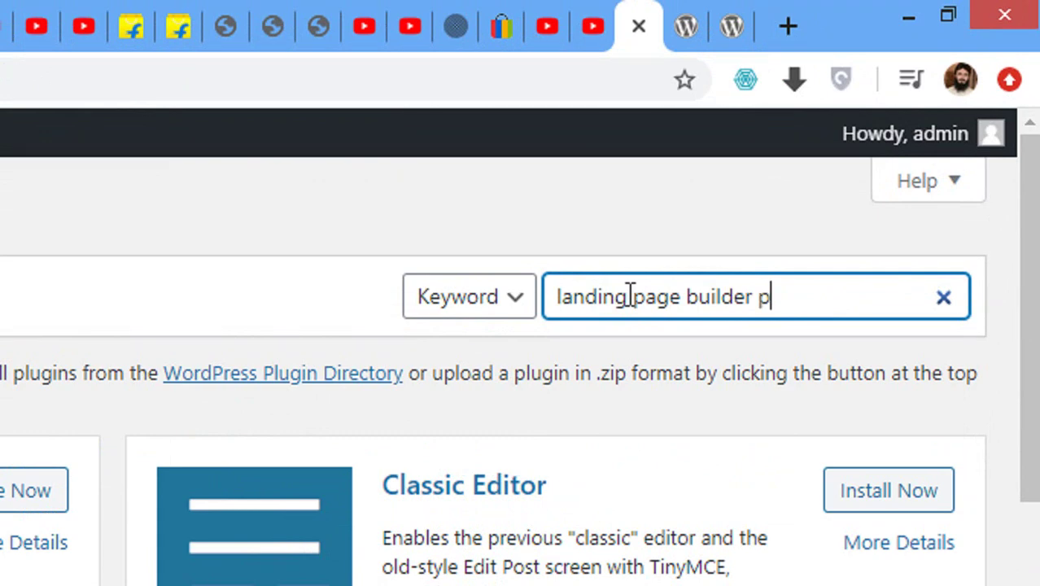
pyautogui.write('ginops')
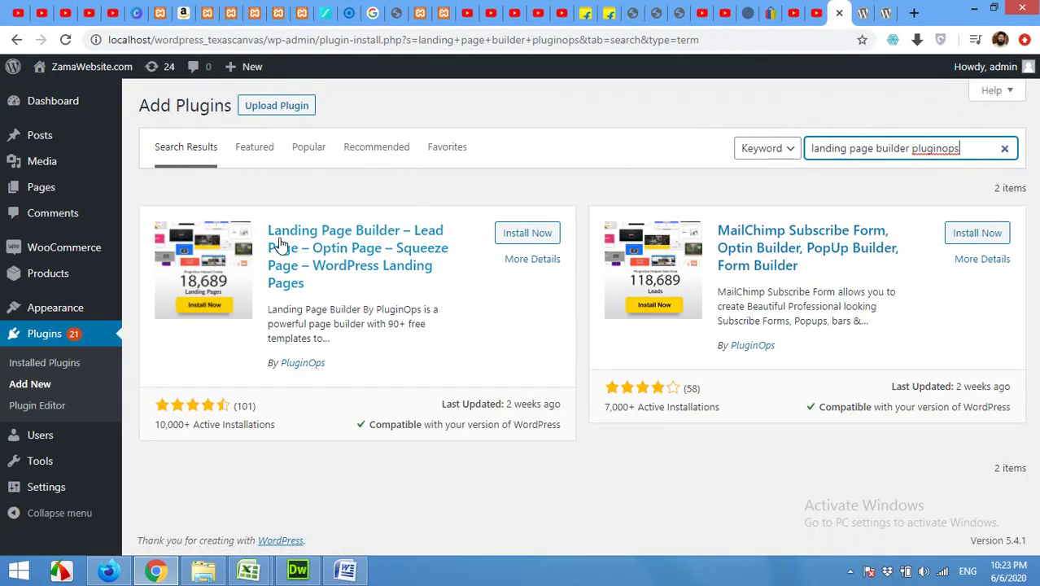
pyautogui.click(531, 235)
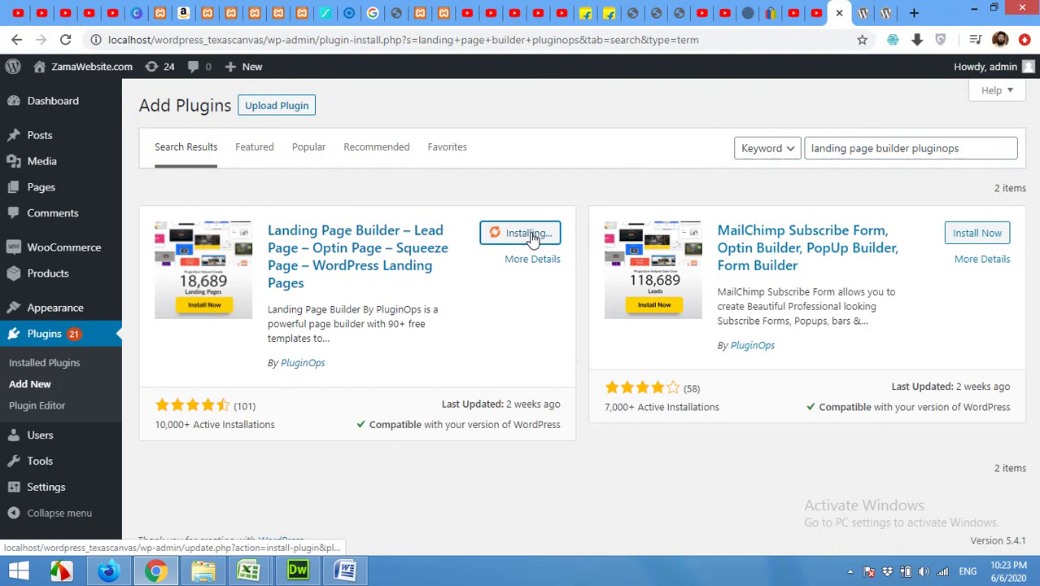
pyautogui.click(533, 235)
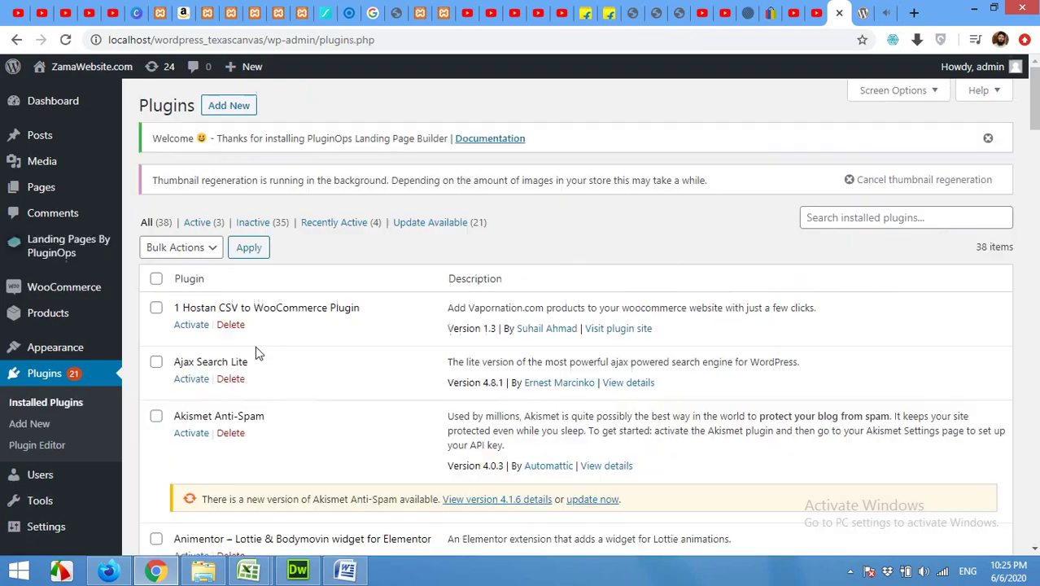
# Add a new page titled 'Landing page' and publish it.
pyautogui.scroll(-10, 306, 374)
pyautogui.scroll(8, 306, 374)
pyautogui.scroll(3, 306, 374)
pyautogui.moveTo(104, 195)
pyautogui.click(153, 213)
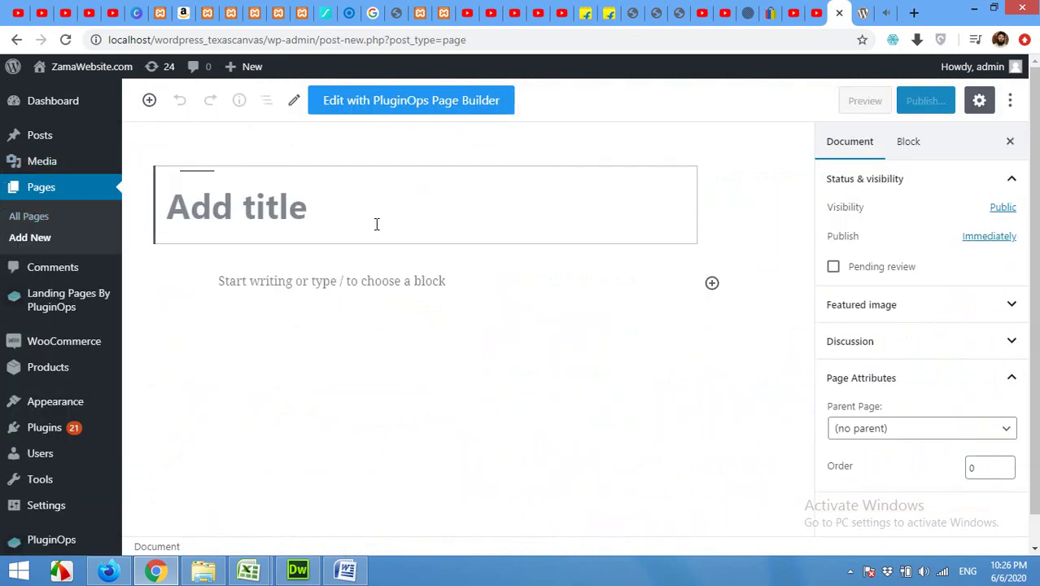
pyautogui.write('Landing page')
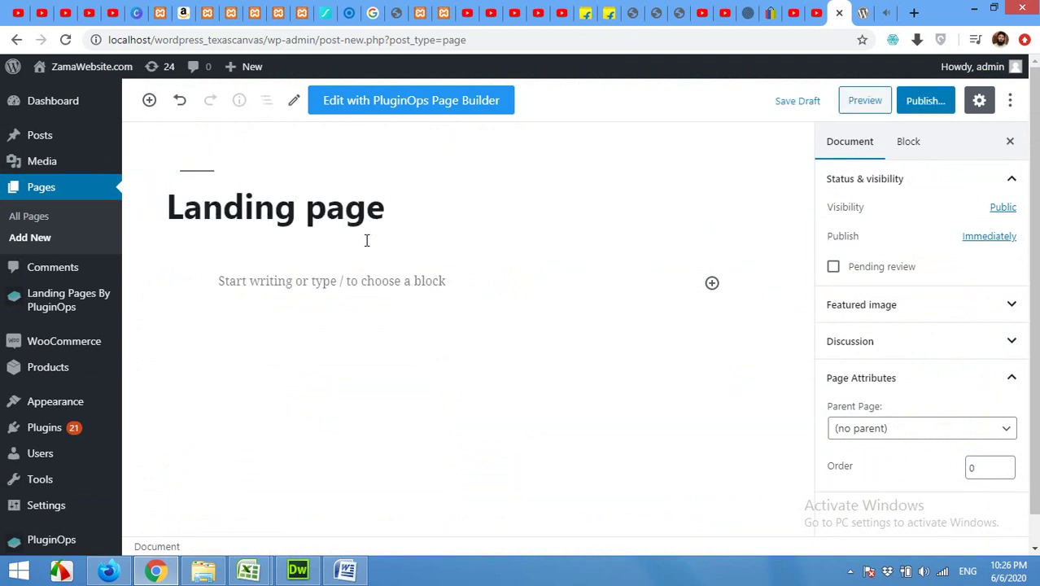
pyautogui.click(917, 107)
pyautogui.click(914, 103)
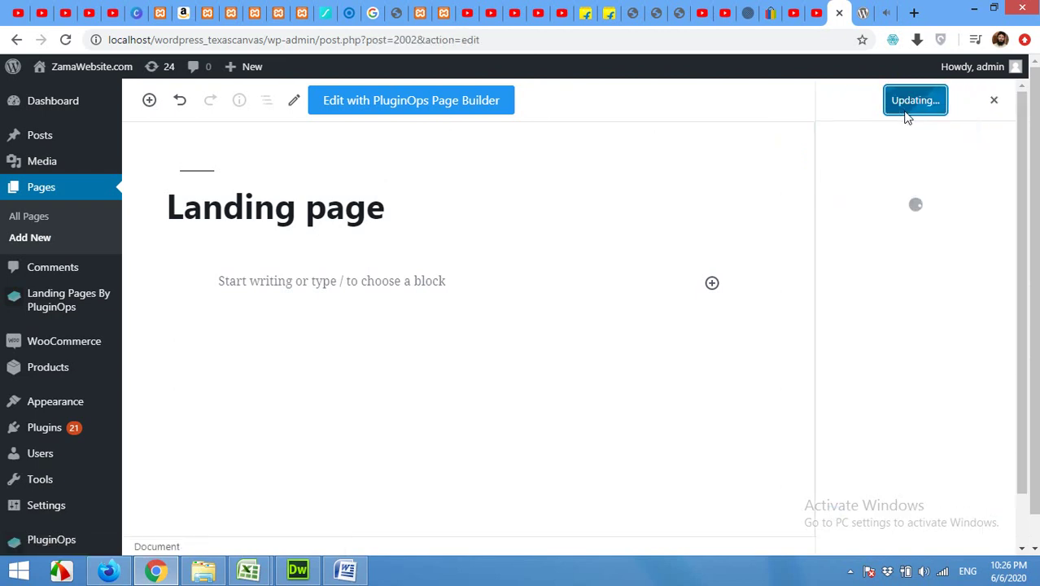
# Open the Landing page in the PluginOps Page Builder to view its template grid.
pyautogui.click(406, 110)
pyautogui.scroll(-3, 643, 244)
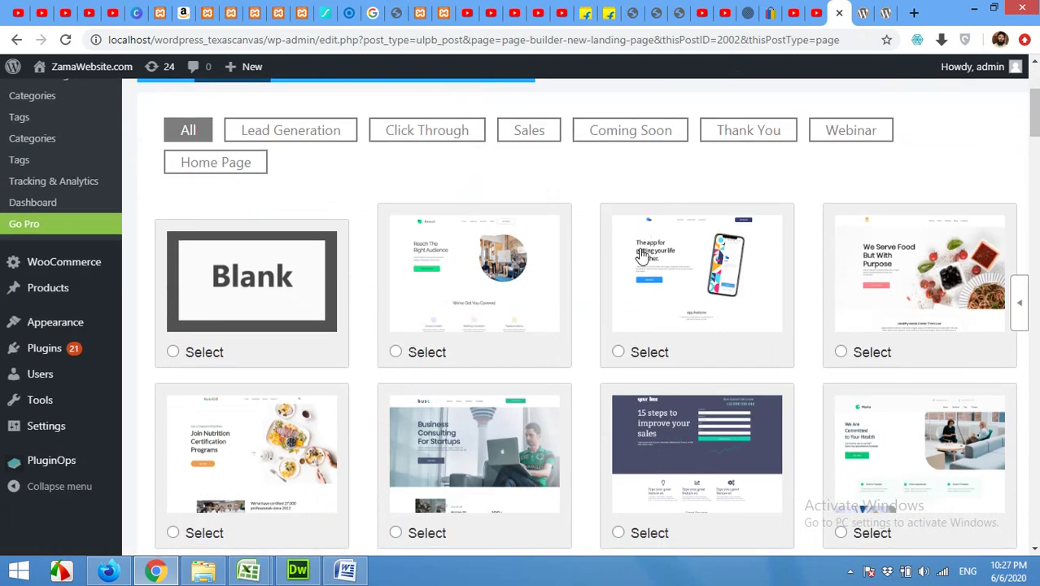
pyautogui.scroll(-5, 537, 339)
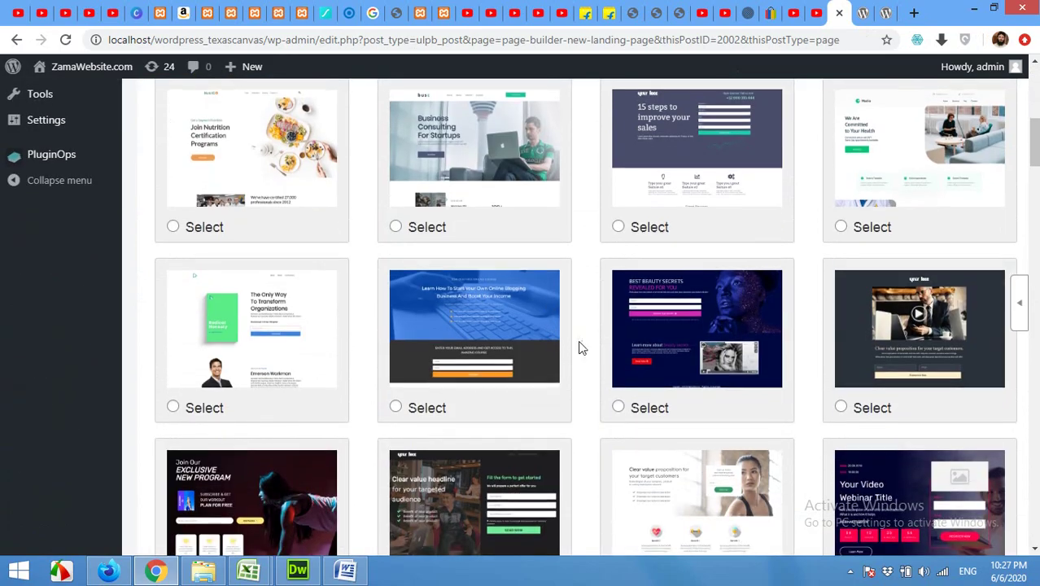
pyautogui.scroll(-5, 581, 348)
pyautogui.scroll(-4, 575, 353)
pyautogui.scroll(12, 576, 353)
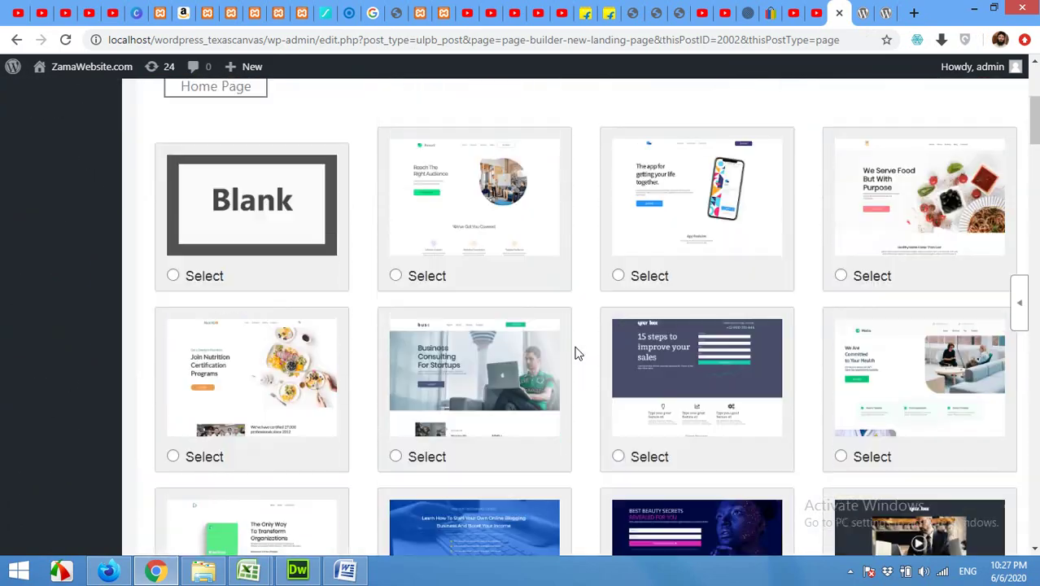
pyautogui.scroll(2, 576, 353)
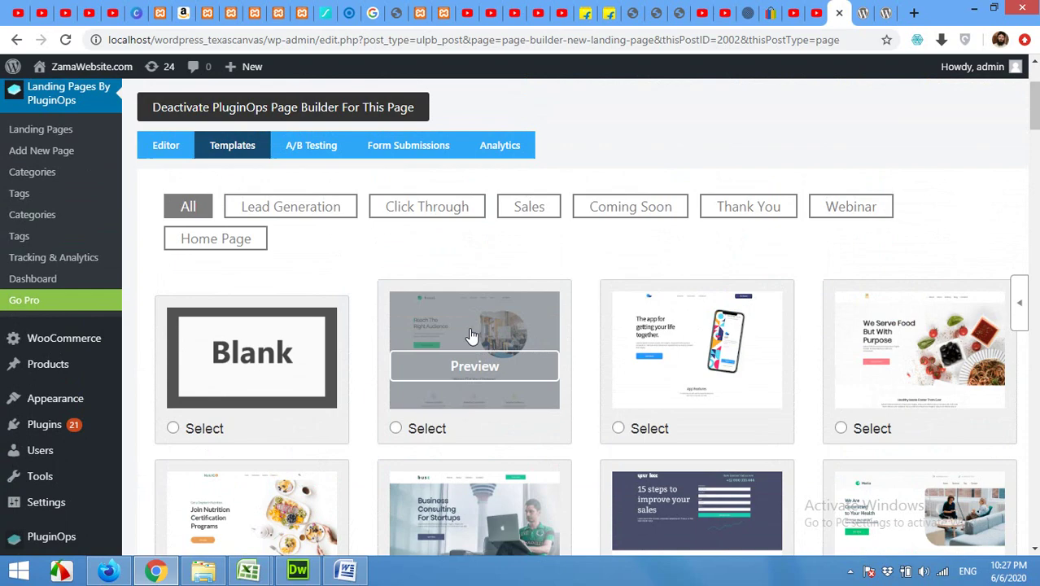
# Select the strawberry coming-soon countdown template.
pyautogui.scroll(-3, 891, 383)
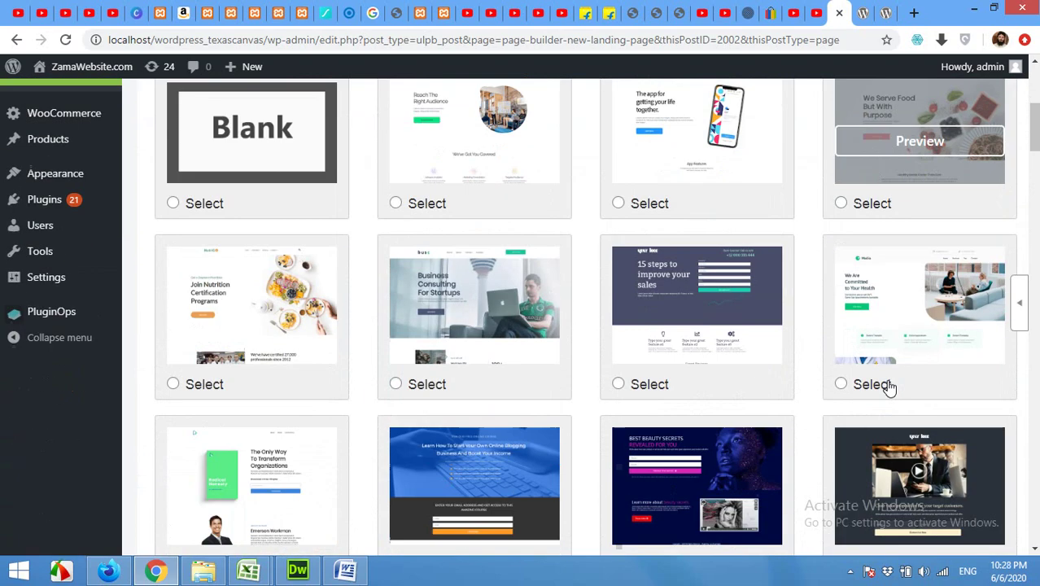
pyautogui.scroll(-4, 338, 344)
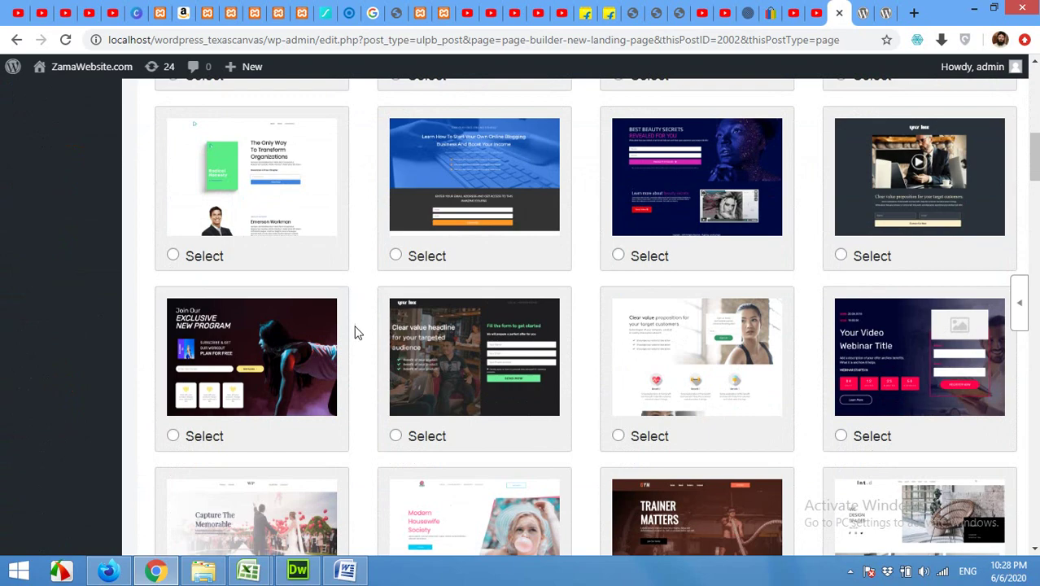
pyautogui.scroll(-10, 356, 332)
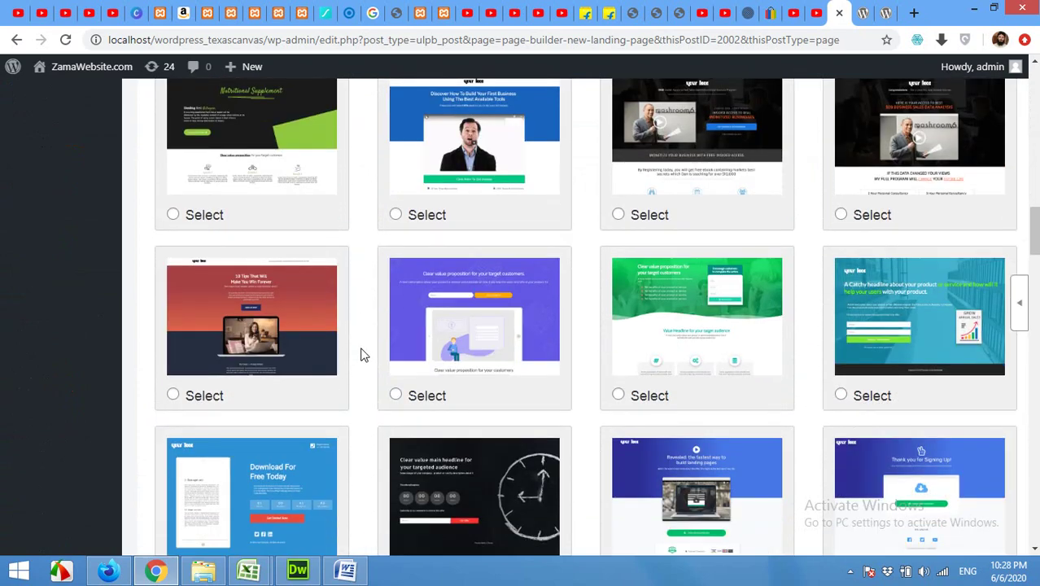
pyautogui.scroll(4, 363, 355)
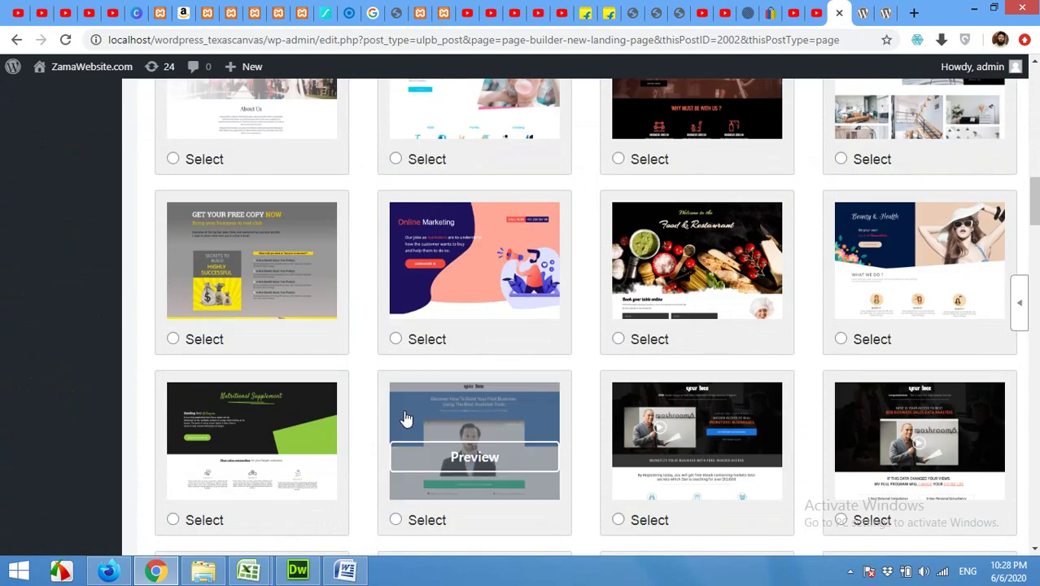
pyautogui.scroll(-2, 591, 343)
pyautogui.scroll(-4, 583, 405)
pyautogui.scroll(-7, 583, 405)
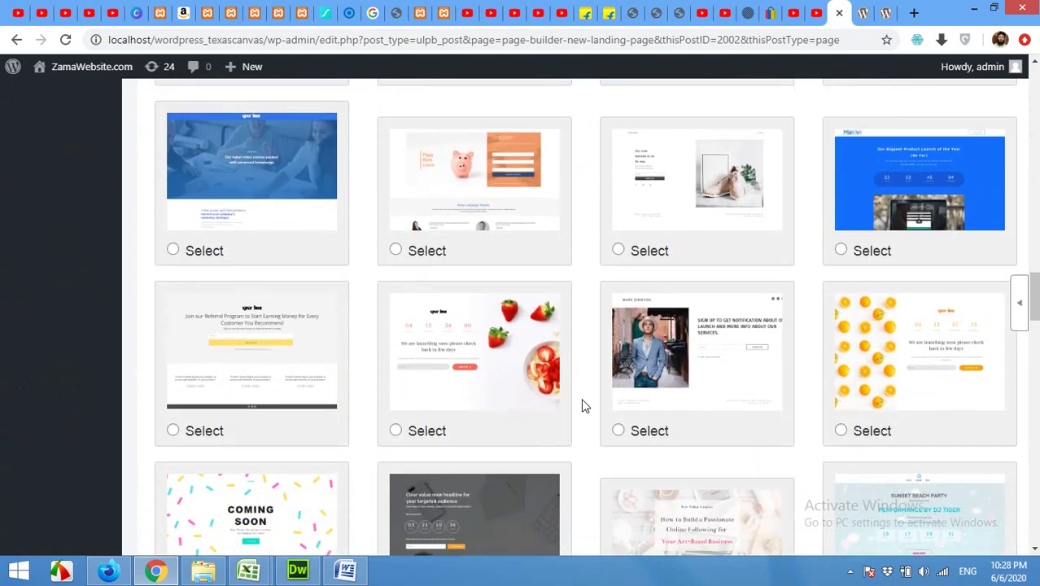
pyautogui.scroll(-2, 583, 405)
pyautogui.scroll(2, 583, 405)
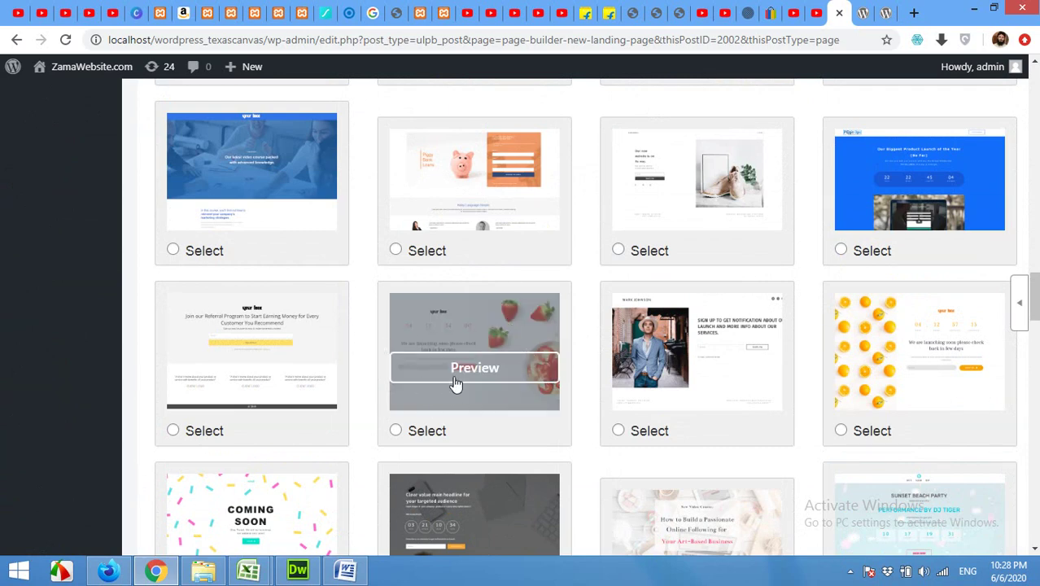
pyautogui.click(395, 433)
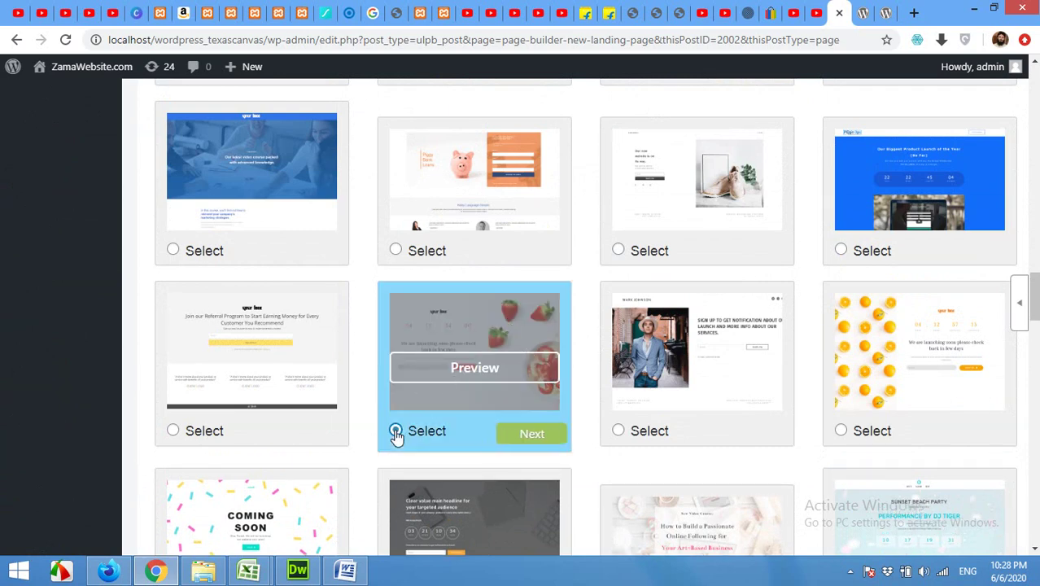
# Load the strawberry template into the builder and look over its logo, countdown and Notify Me form.
pyautogui.click(526, 436)
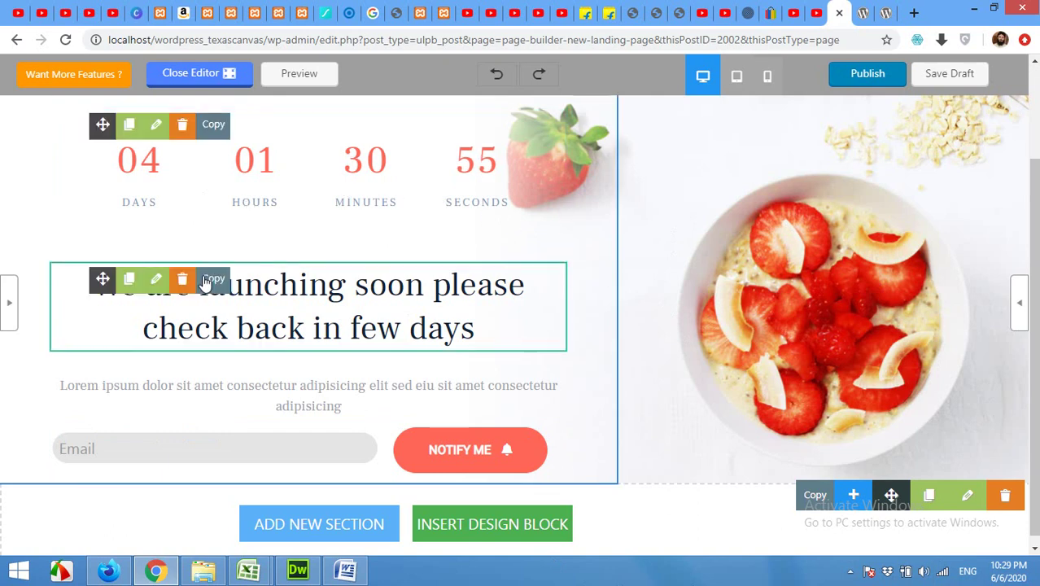
pyautogui.click(10, 297)
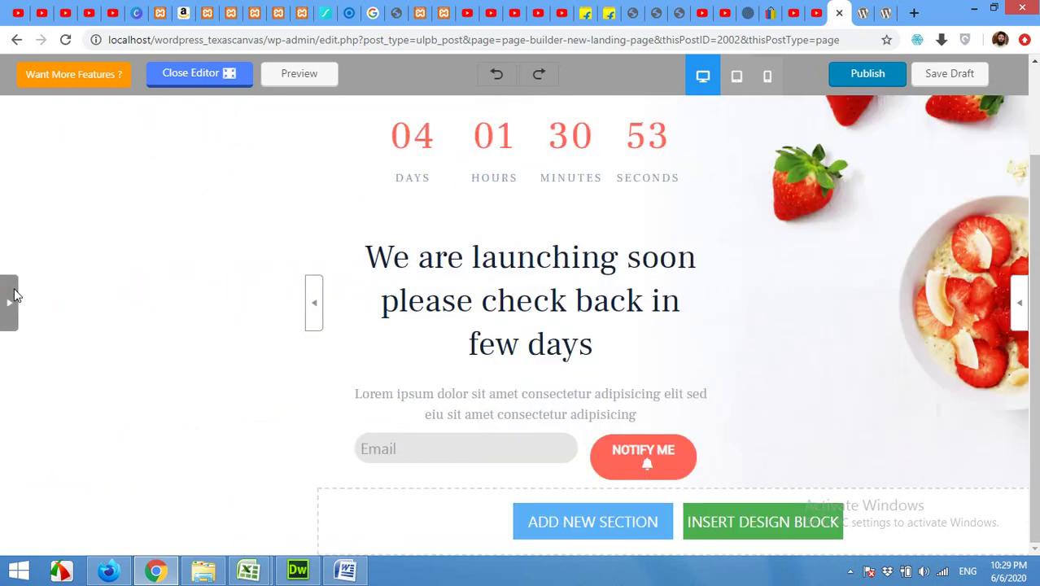
pyautogui.click(314, 303)
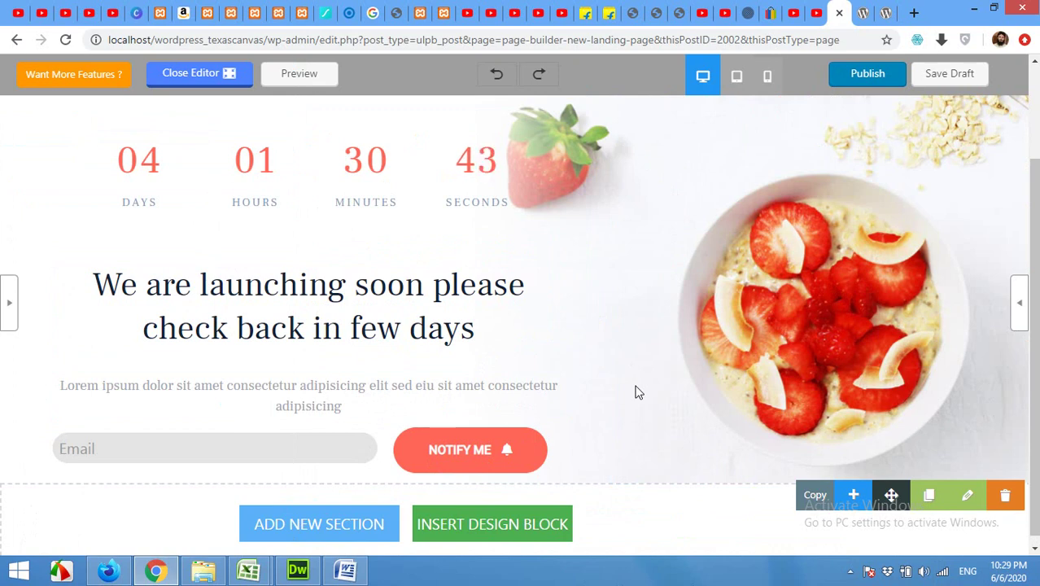
pyautogui.scroll(-1, 639, 387)
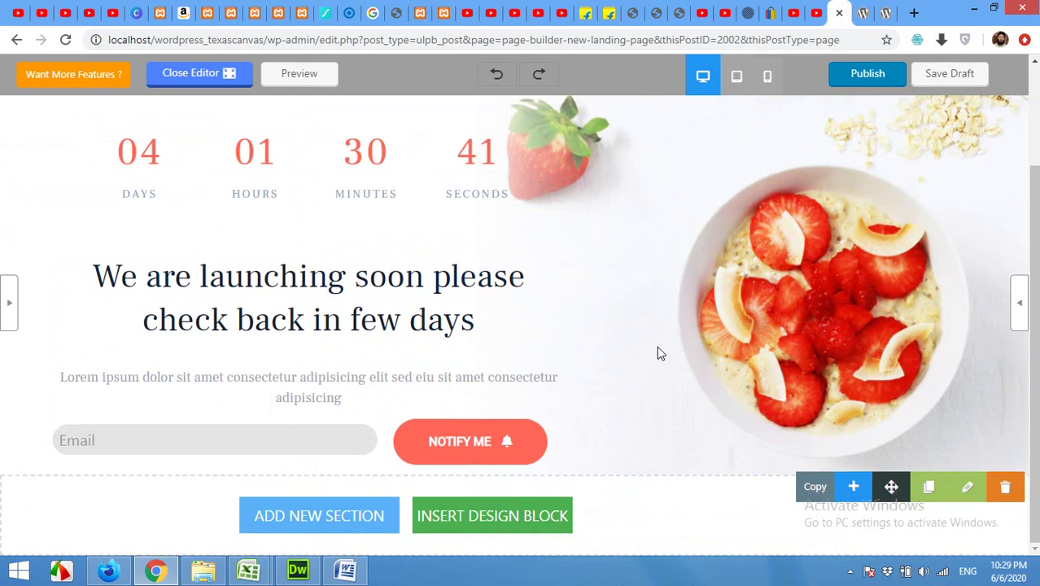
pyautogui.scroll(2, 659, 350)
pyautogui.scroll(-2, 657, 352)
pyautogui.scroll(3, 716, 293)
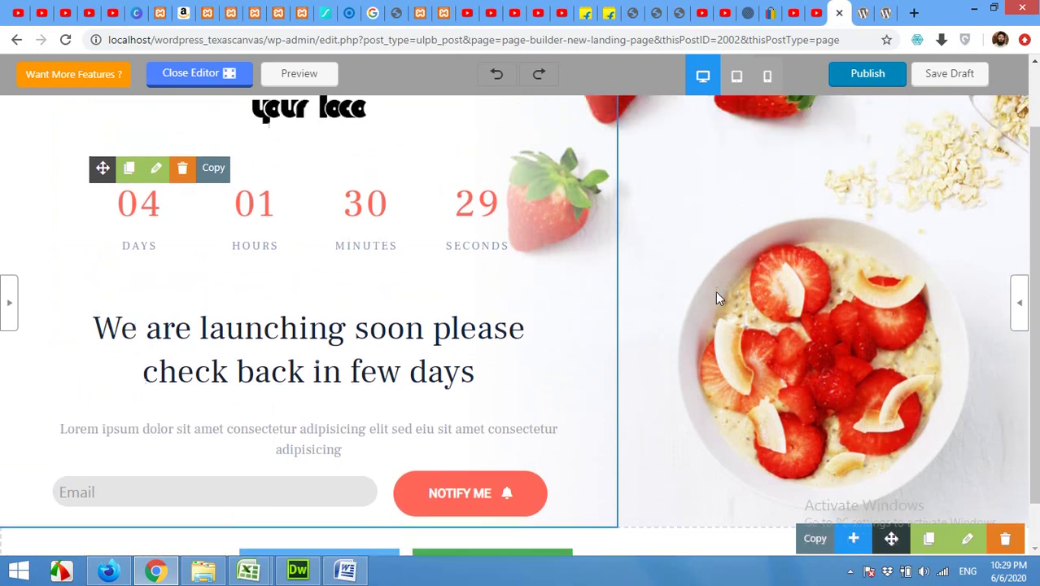
pyautogui.scroll(-3, 654, 258)
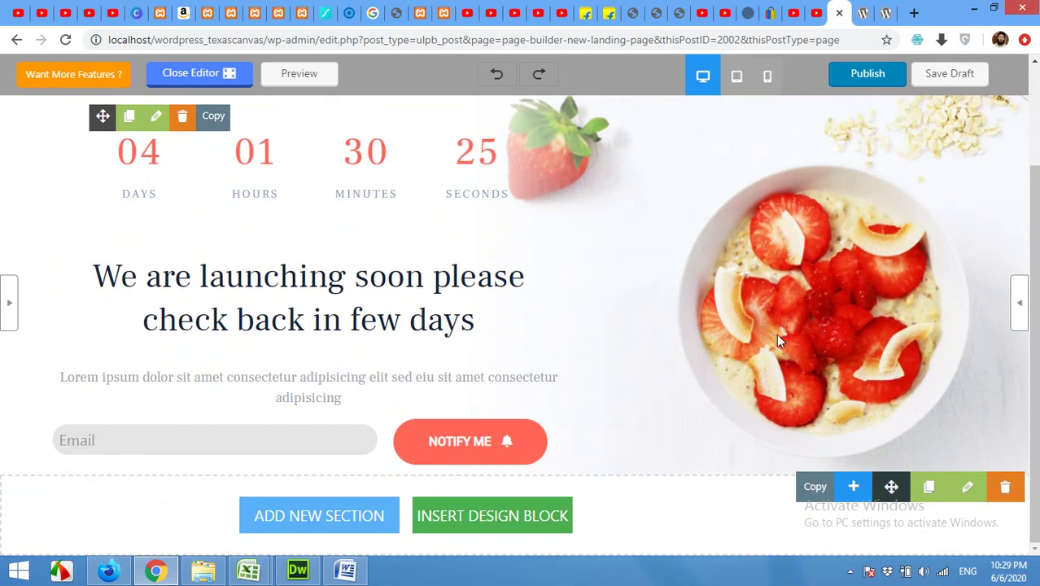
pyautogui.scroll(3, 790, 317)
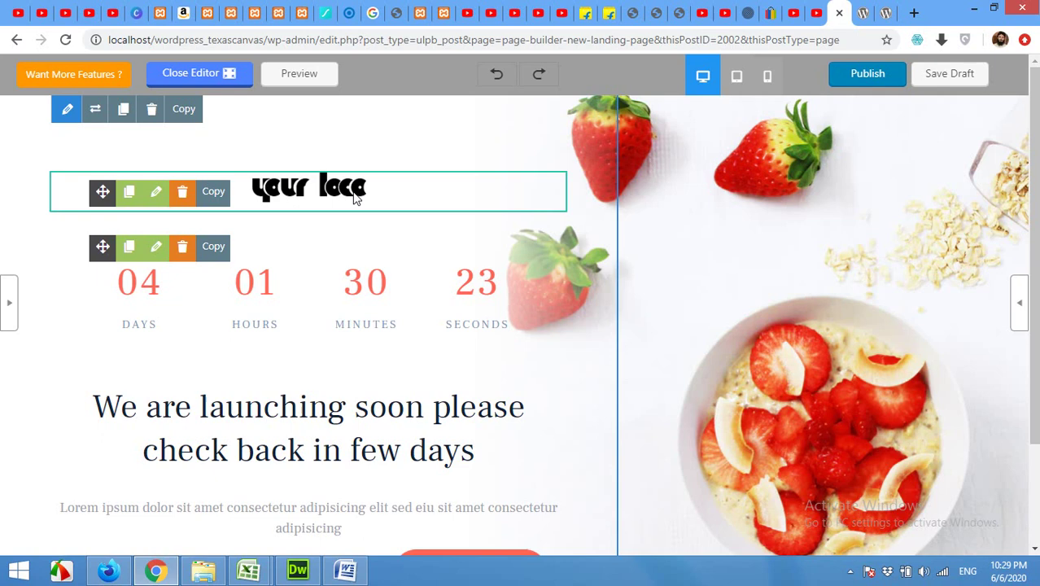
# Start replacing the logo image with an upload and browse the Desktop folder for a file.
pyautogui.click(523, 162)
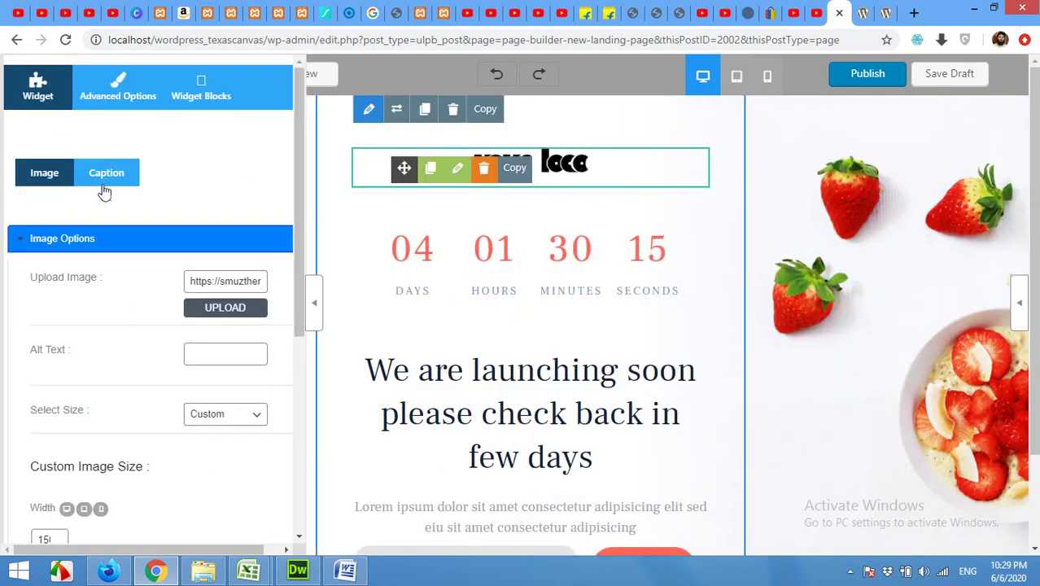
pyautogui.click(227, 310)
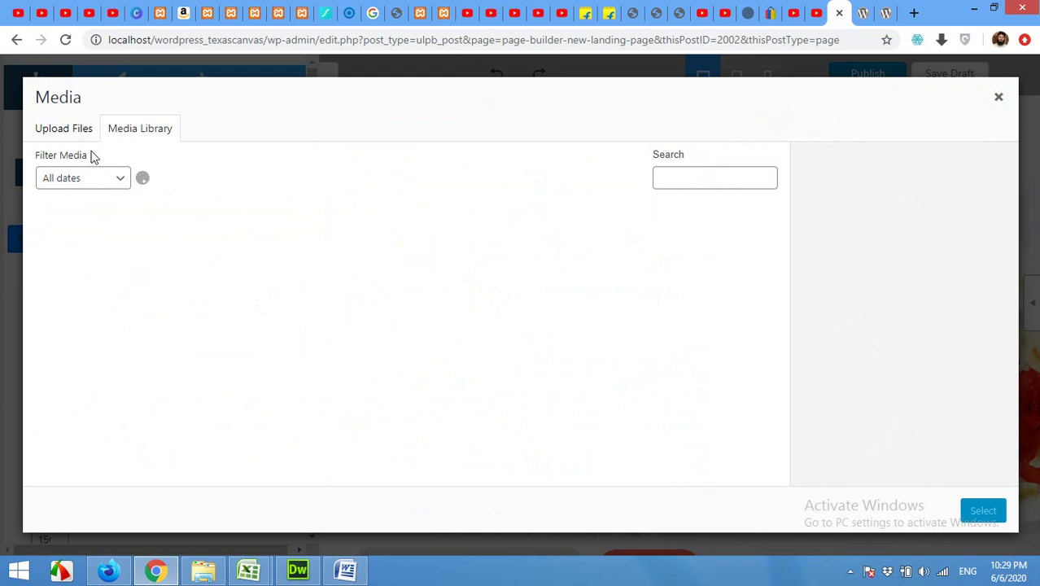
pyautogui.click(70, 136)
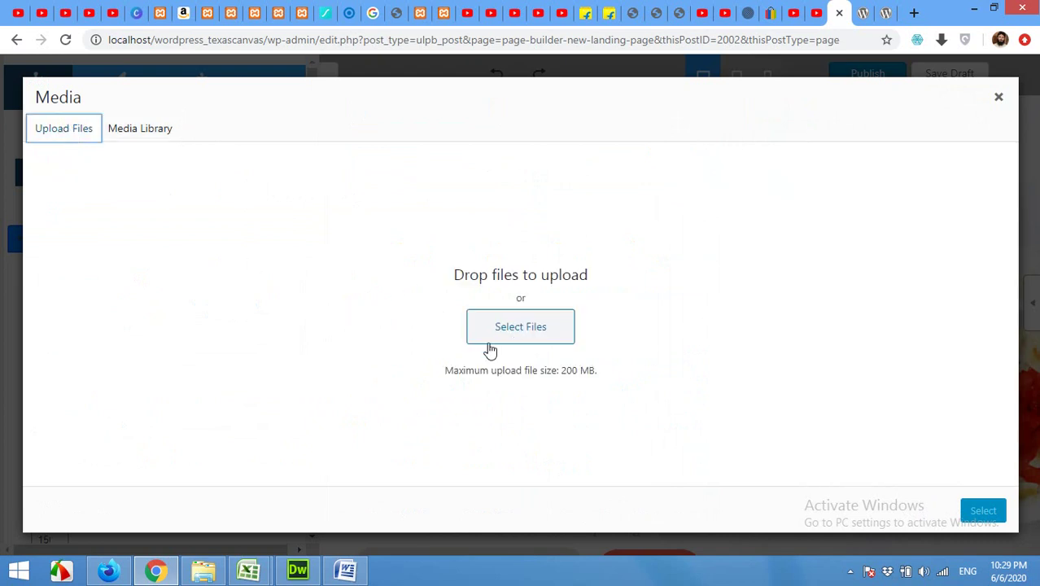
pyautogui.click(520, 335)
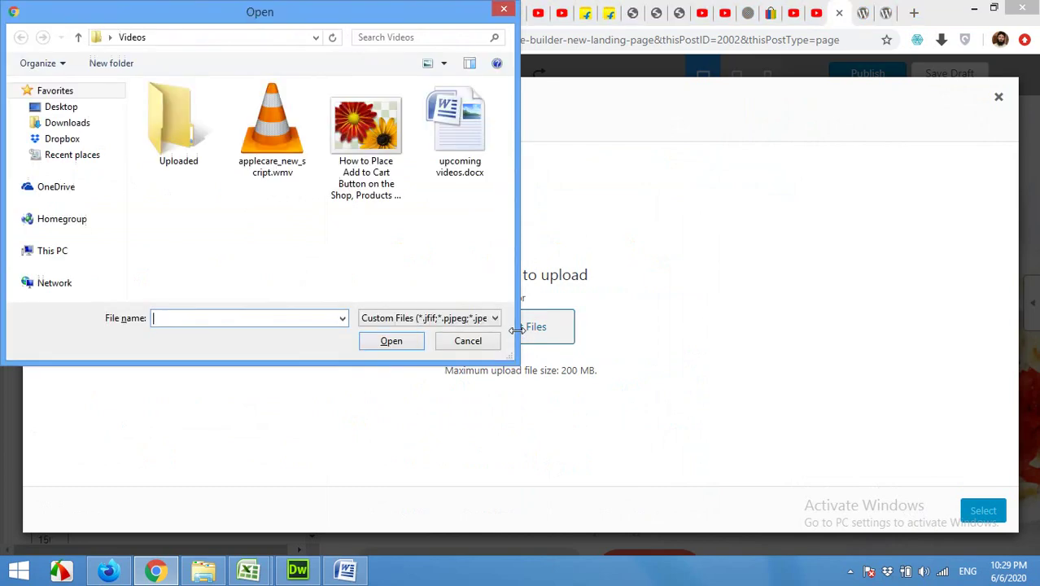
pyautogui.click(61, 108)
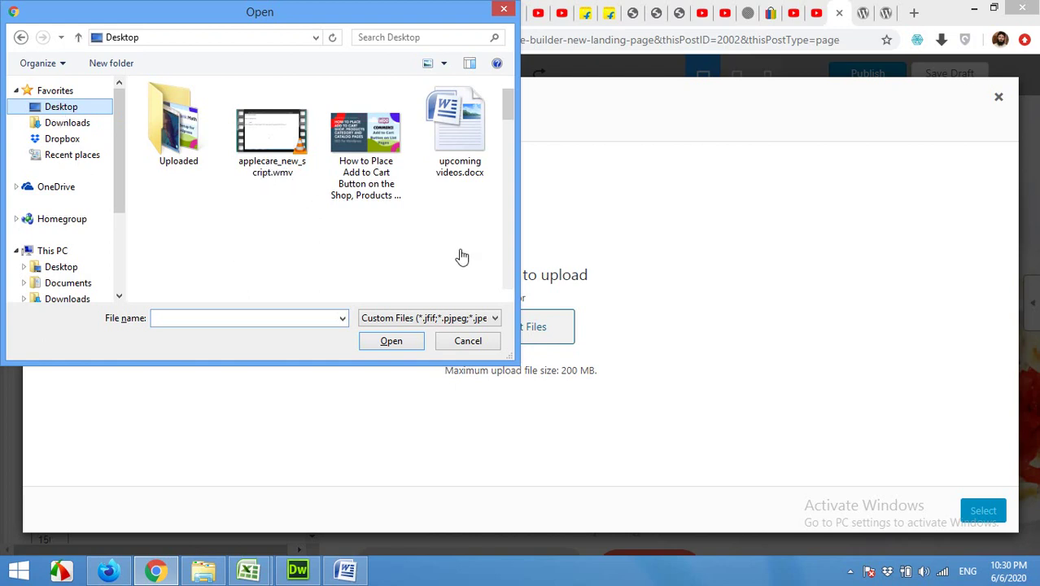
pyautogui.click(58, 106)
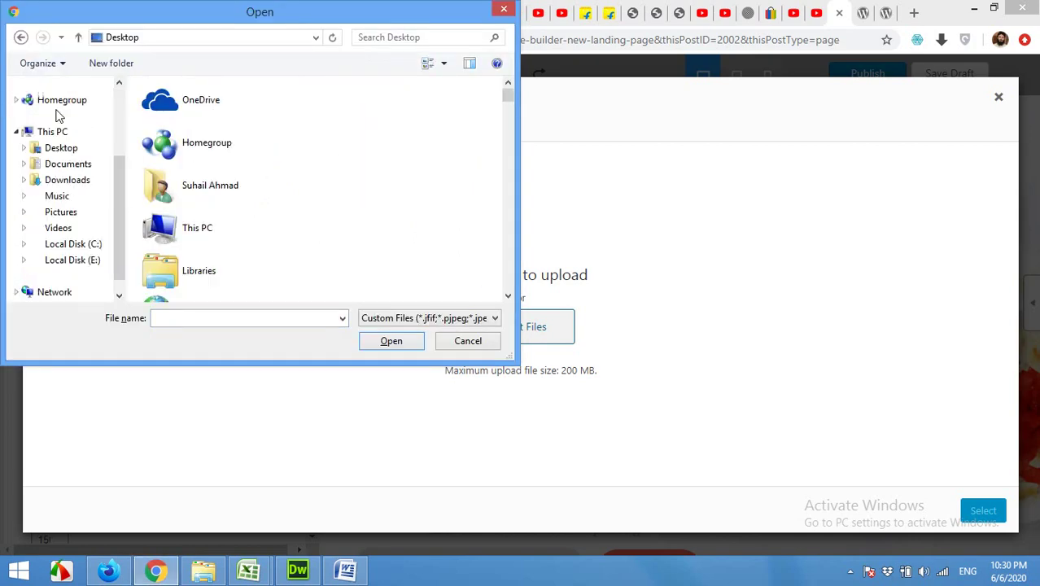
pyautogui.scroll(-3, 202, 139)
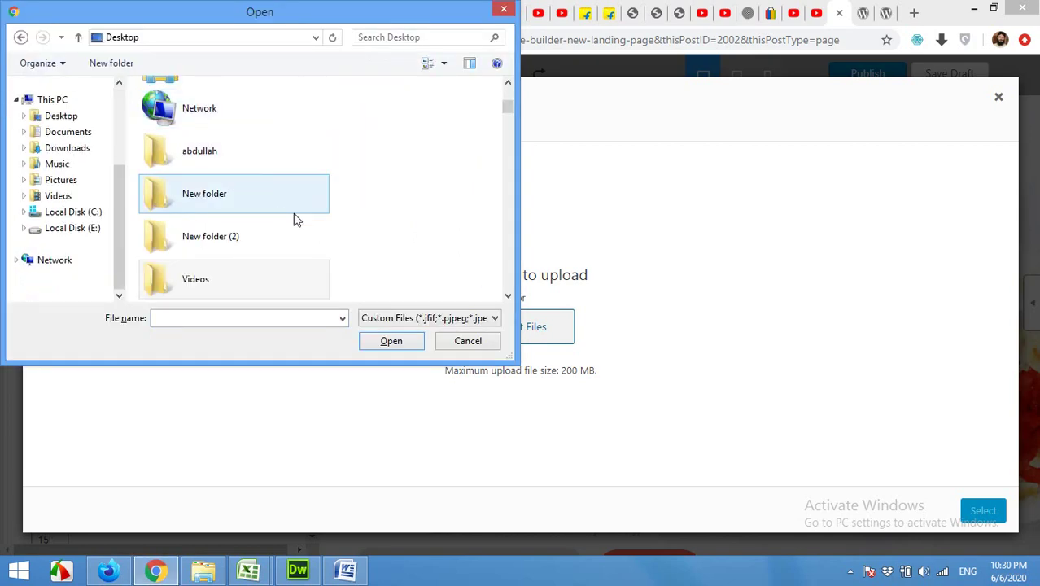
pyautogui.scroll(-4, 296, 220)
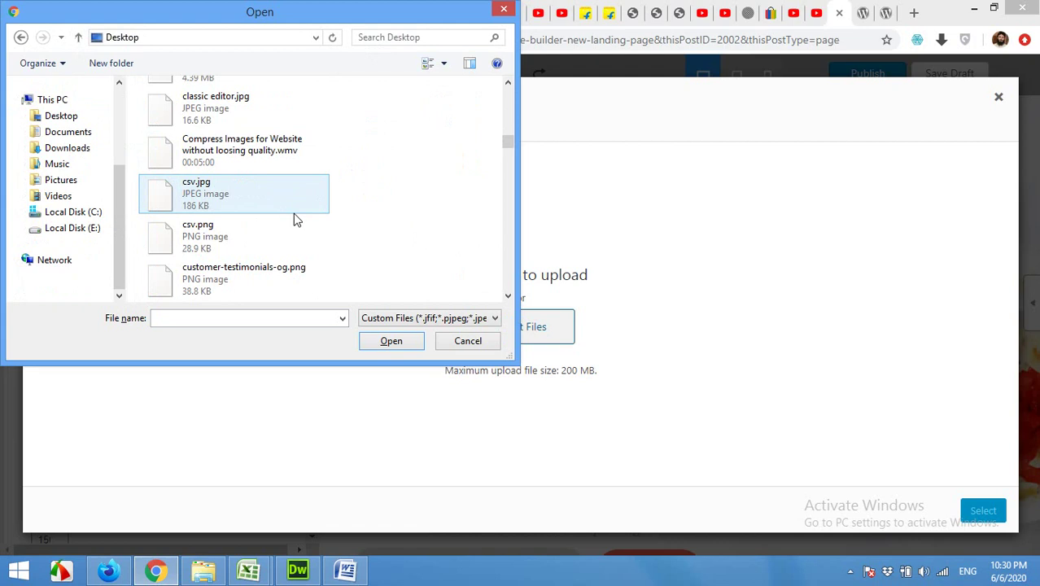
pyautogui.scroll(5, 296, 220)
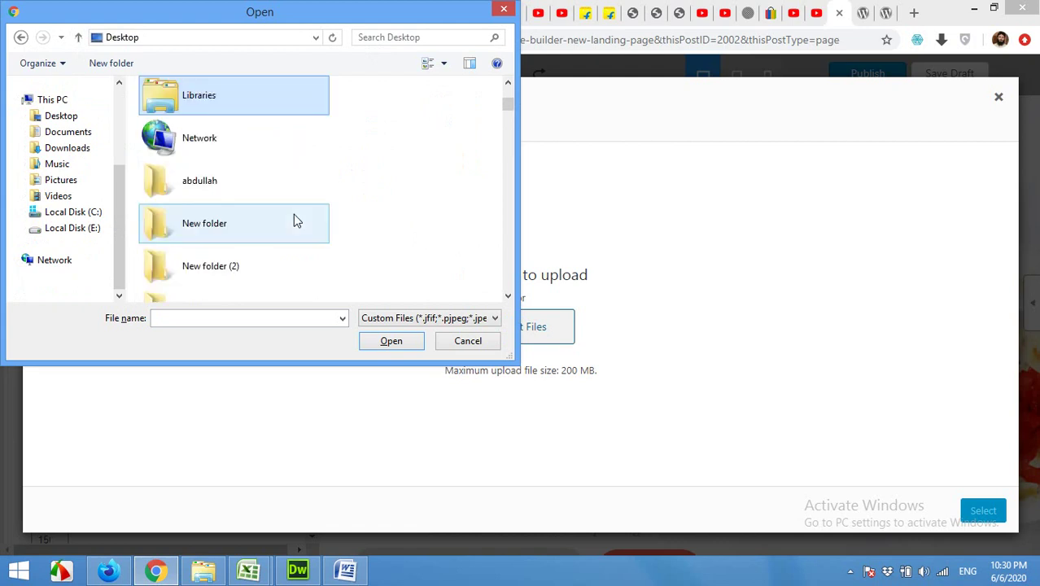
pyautogui.scroll(-7, 361, 220)
pyautogui.scroll(-1, 363, 226)
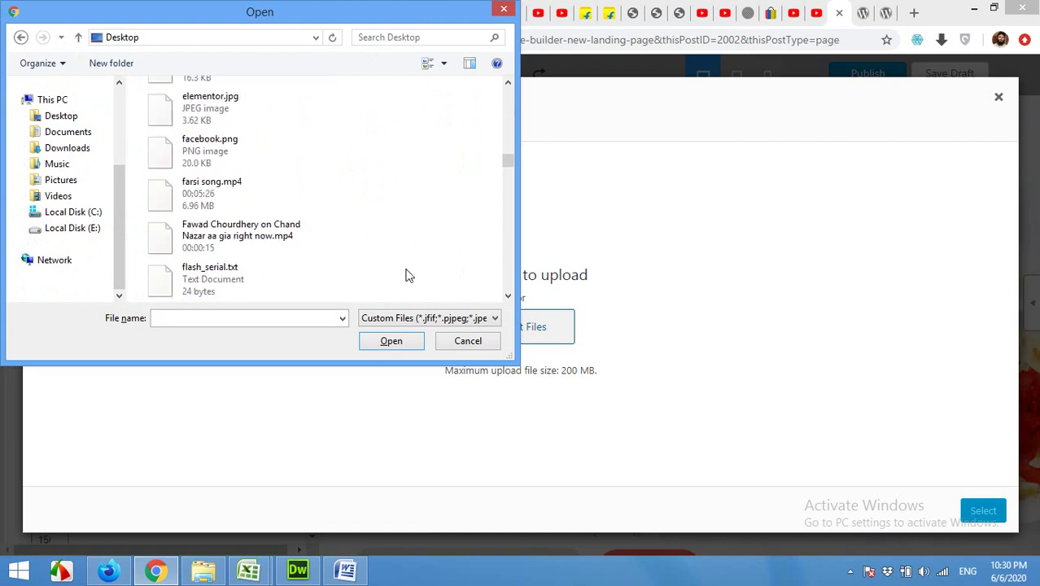
pyautogui.click(463, 345)
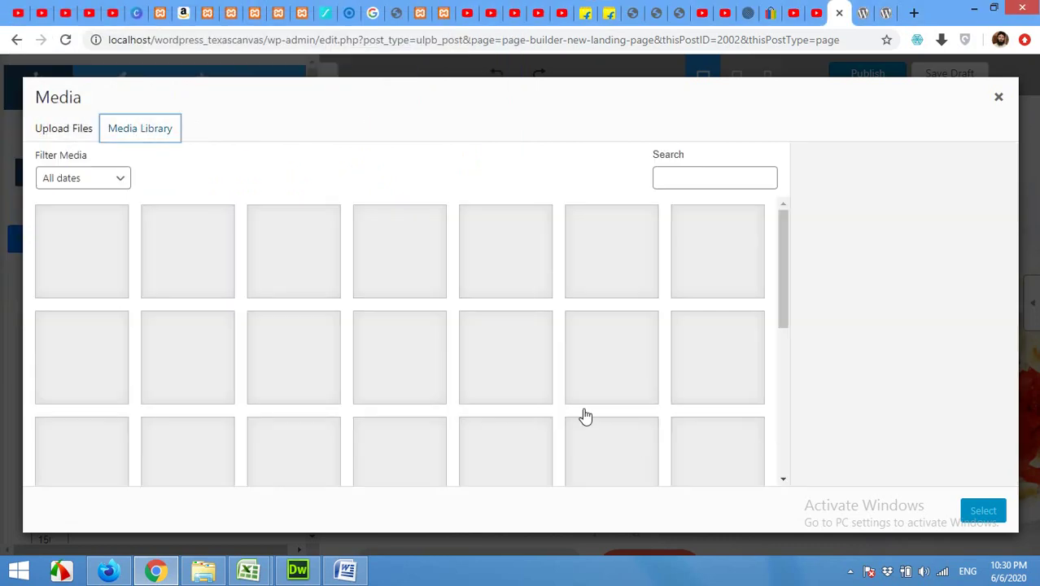
pyautogui.write('logo')
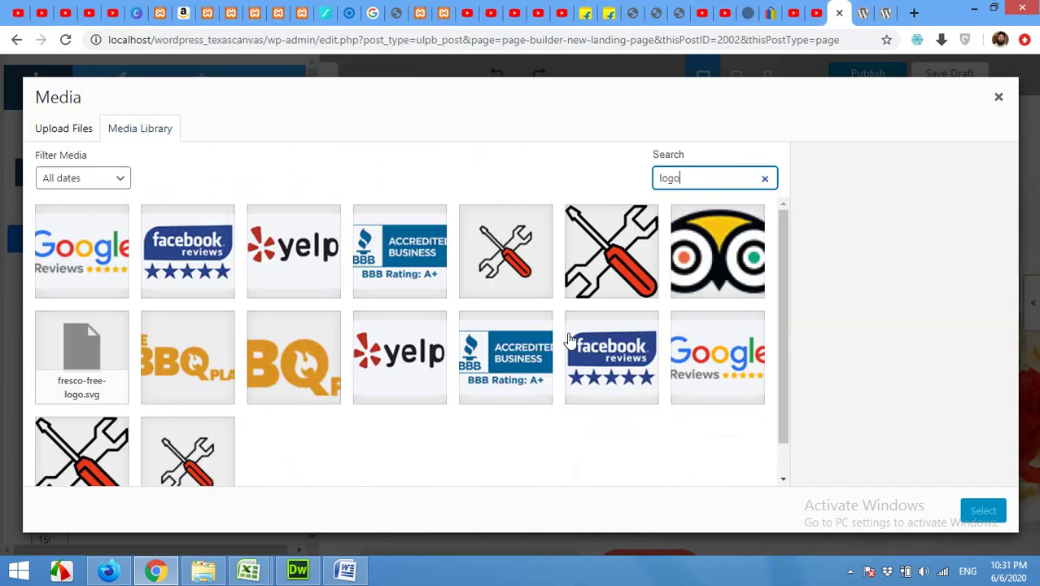
pyautogui.click(206, 381)
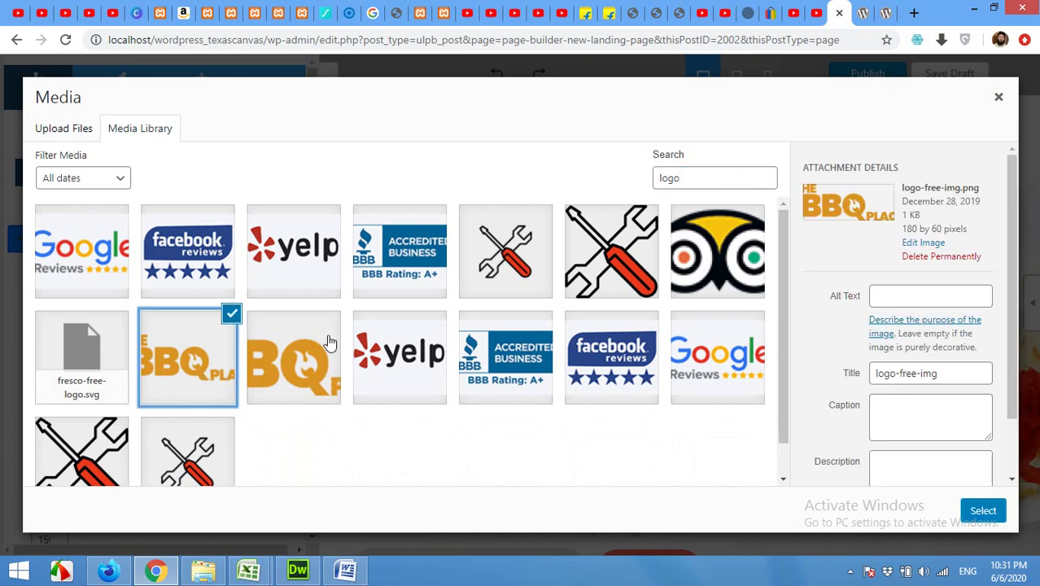
pyautogui.click(303, 358)
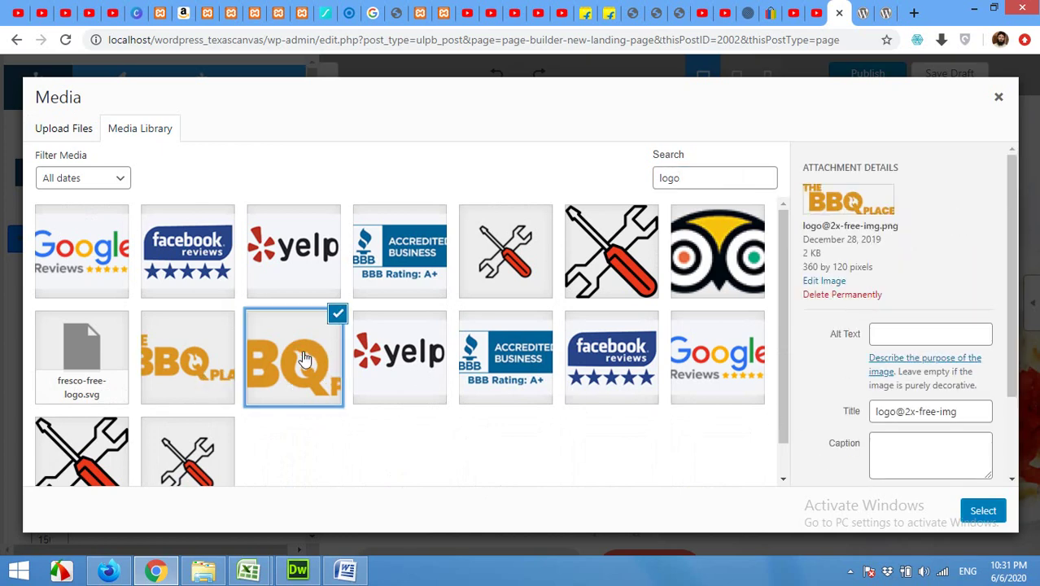
pyautogui.click(985, 512)
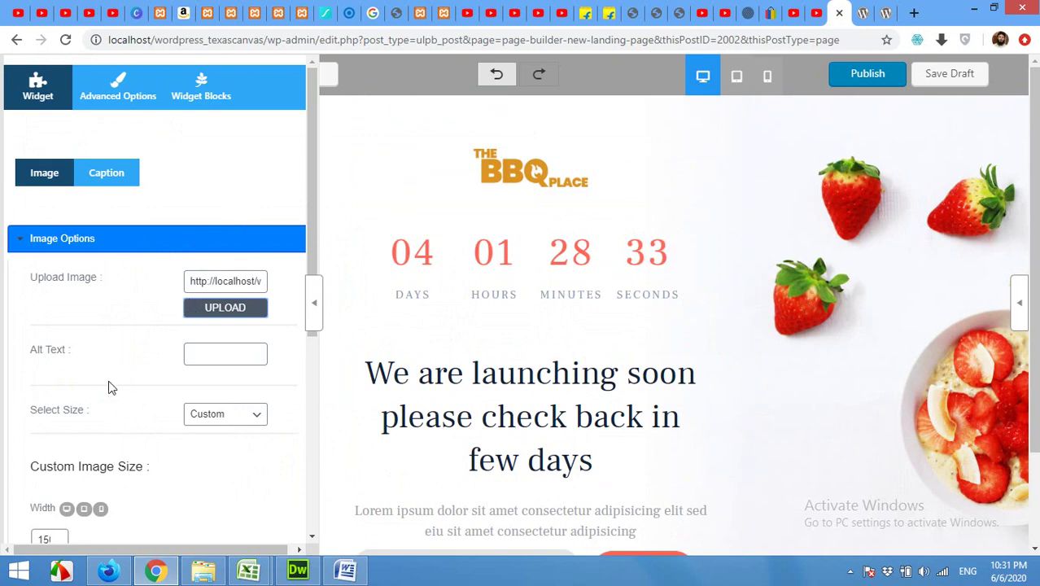
# Set the logo's Image Alignment to Center.
pyautogui.scroll(-2, 111, 388)
pyautogui.scroll(-1, 84, 391)
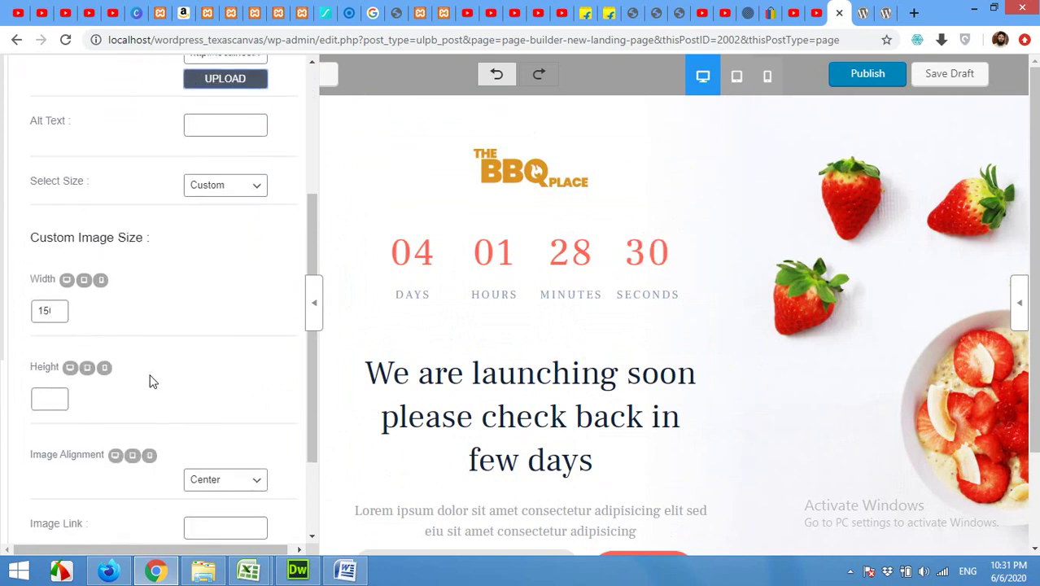
pyautogui.scroll(-2, 179, 391)
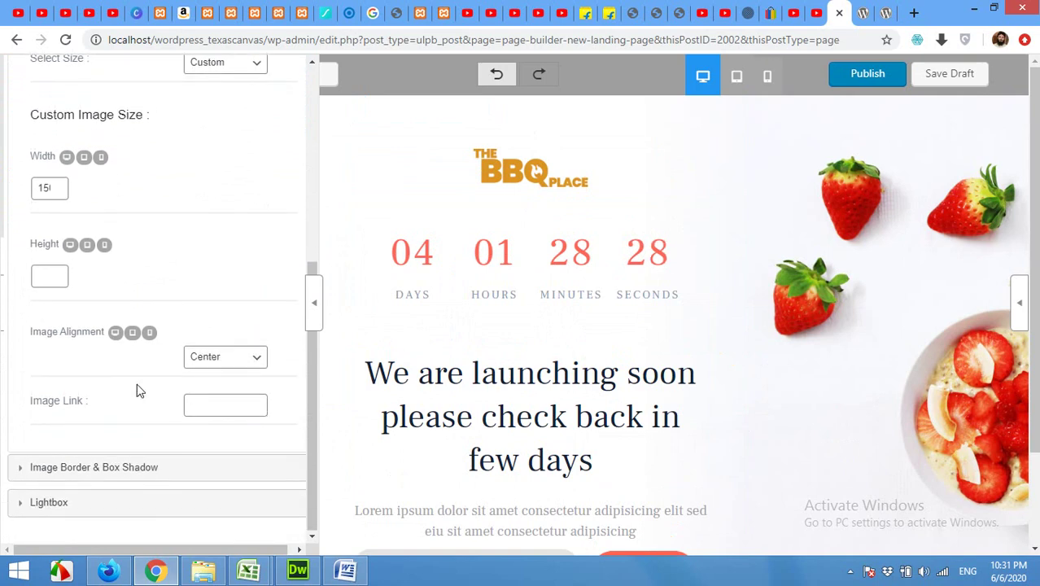
pyautogui.click(231, 362)
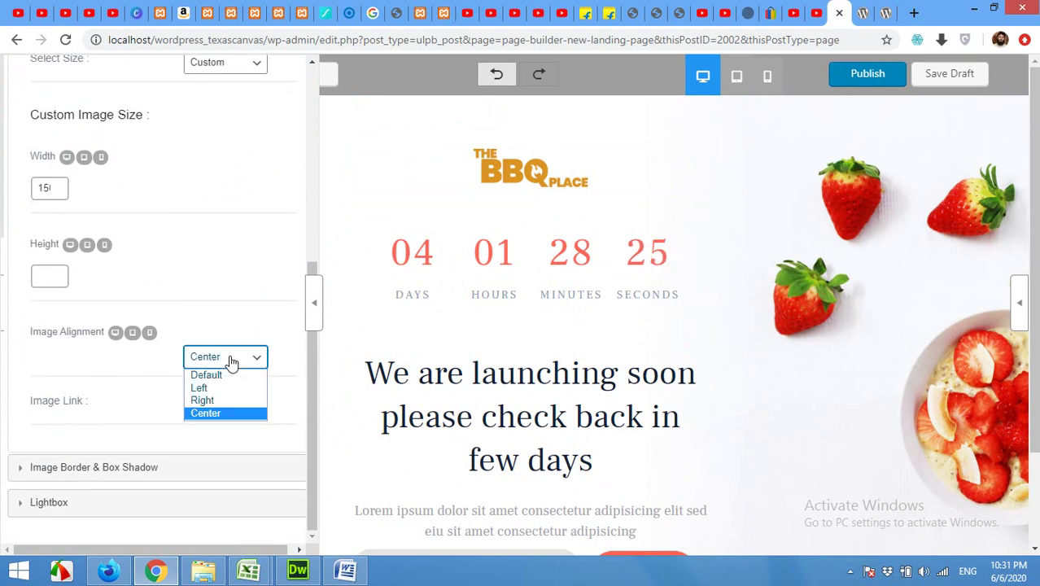
pyautogui.click(216, 414)
pyautogui.moveTo(553, 186)
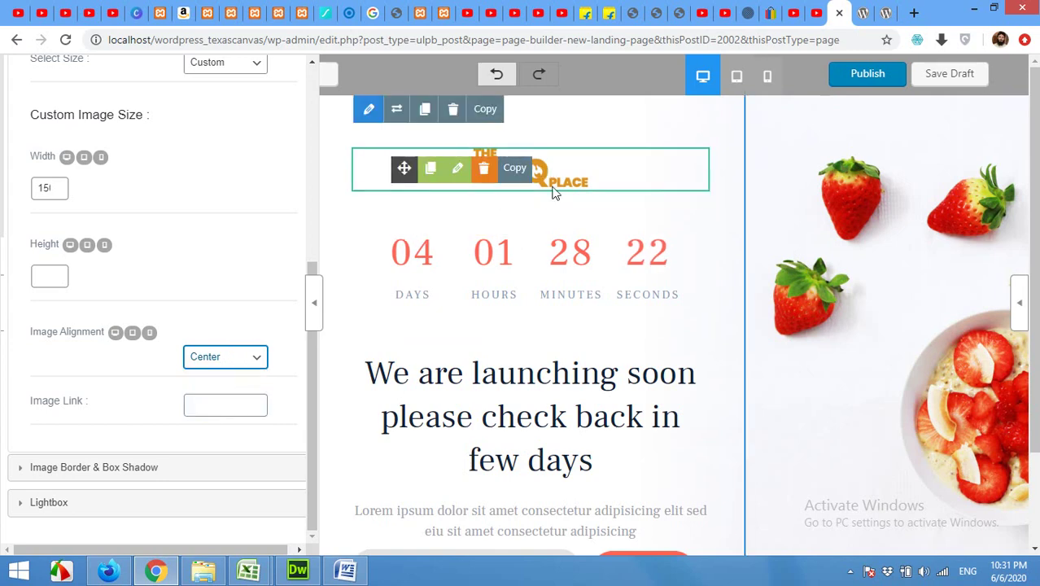
pyautogui.click(315, 300)
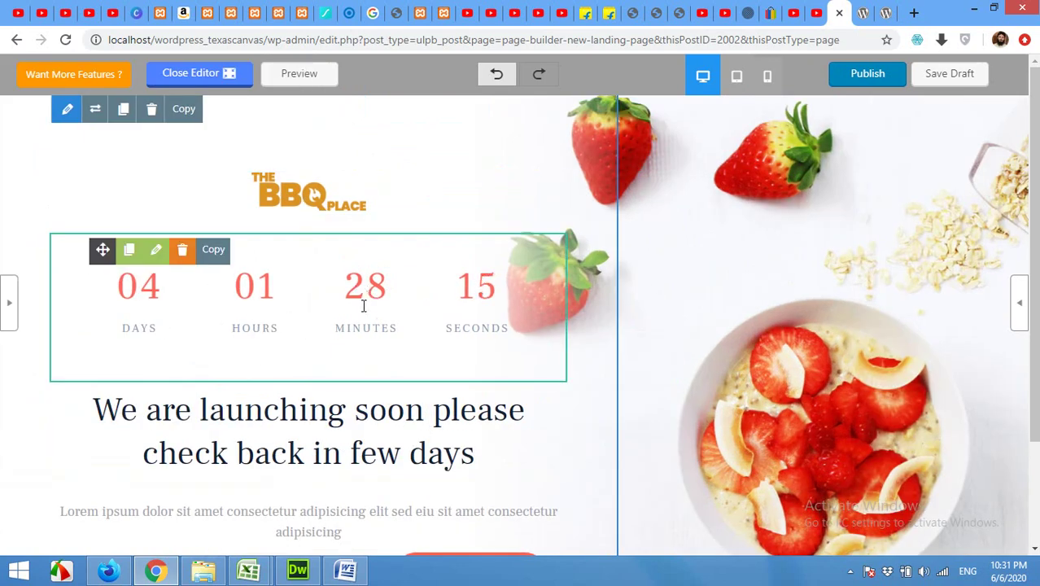
# Change the launch heading to 'The best Fresh Fruits in America'.
pyautogui.scroll(-2, 364, 317)
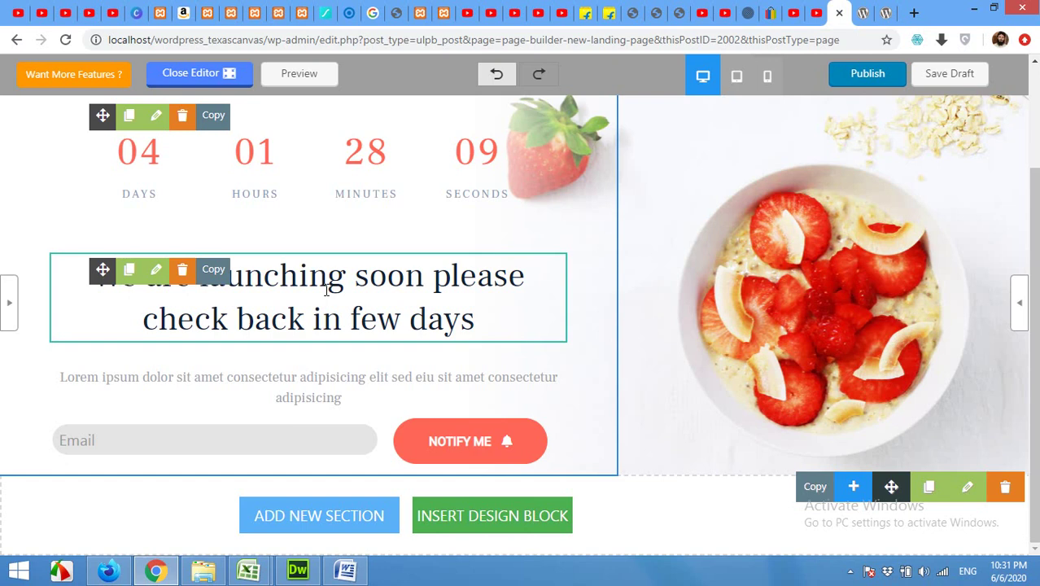
pyautogui.click(383, 291)
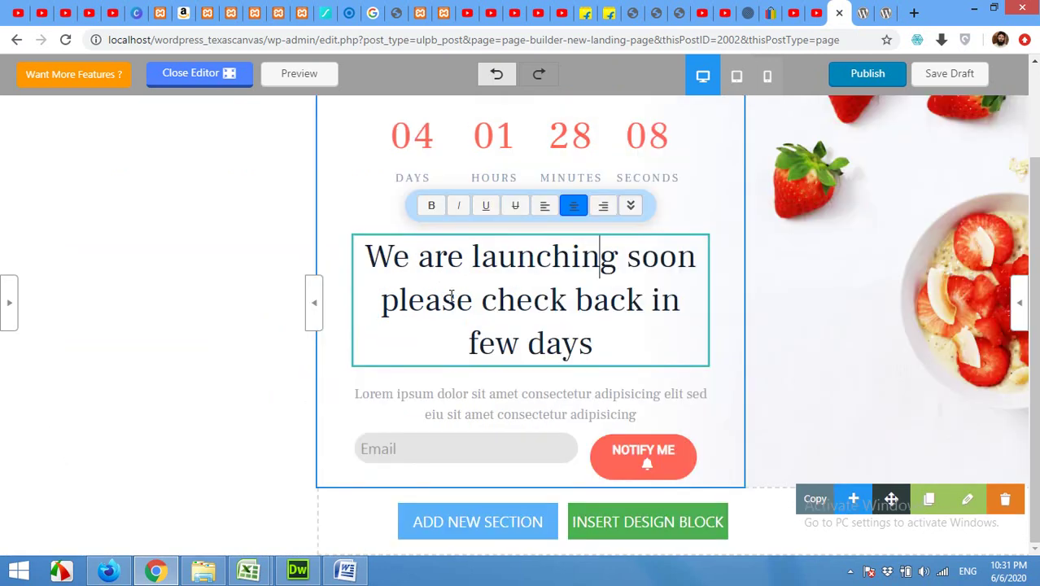
pyautogui.click(208, 198)
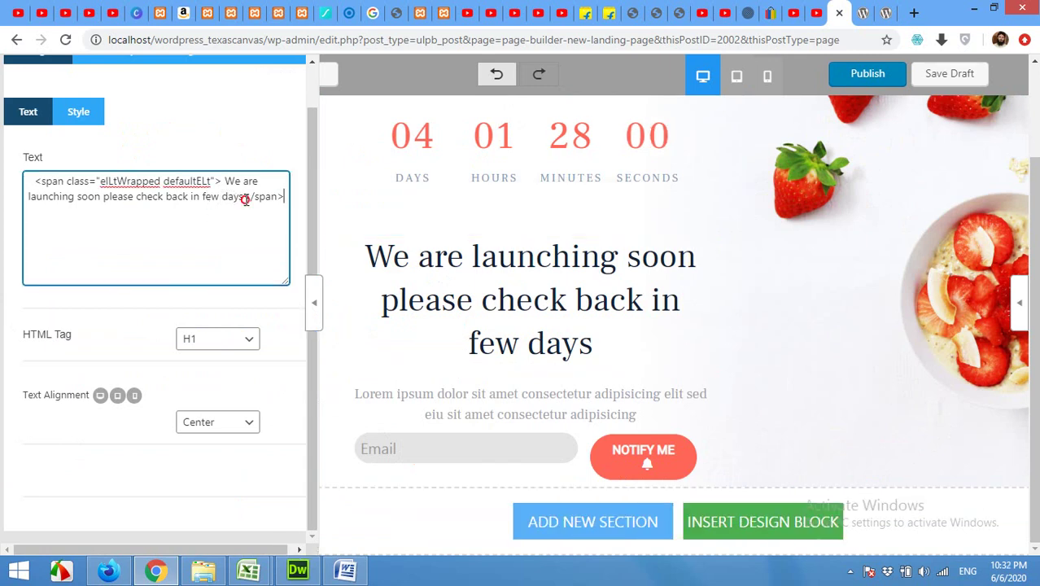
pyautogui.moveTo(243, 197); pyautogui.dragTo(226, 183)
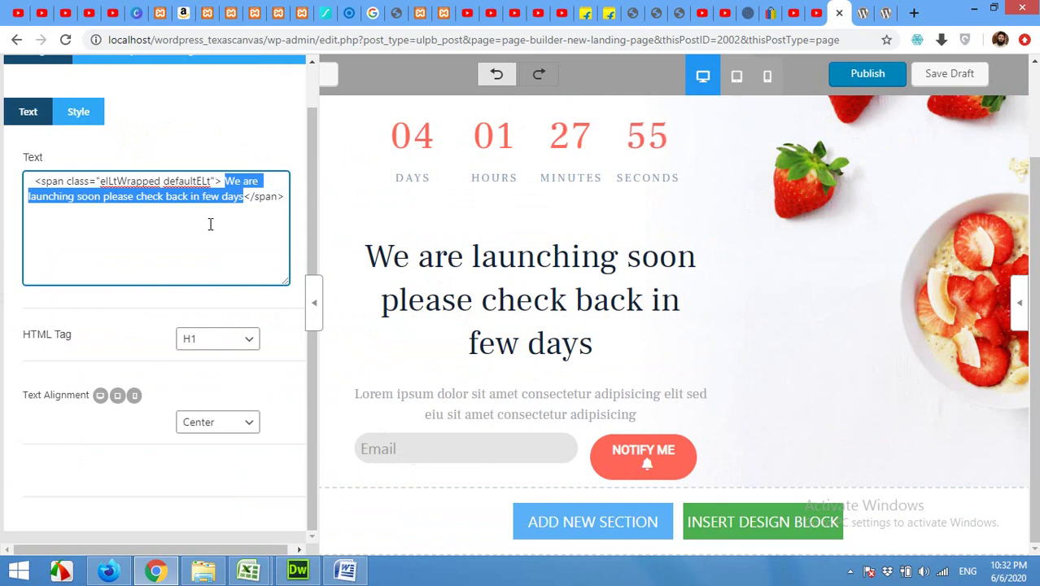
pyautogui.write('We provide ')
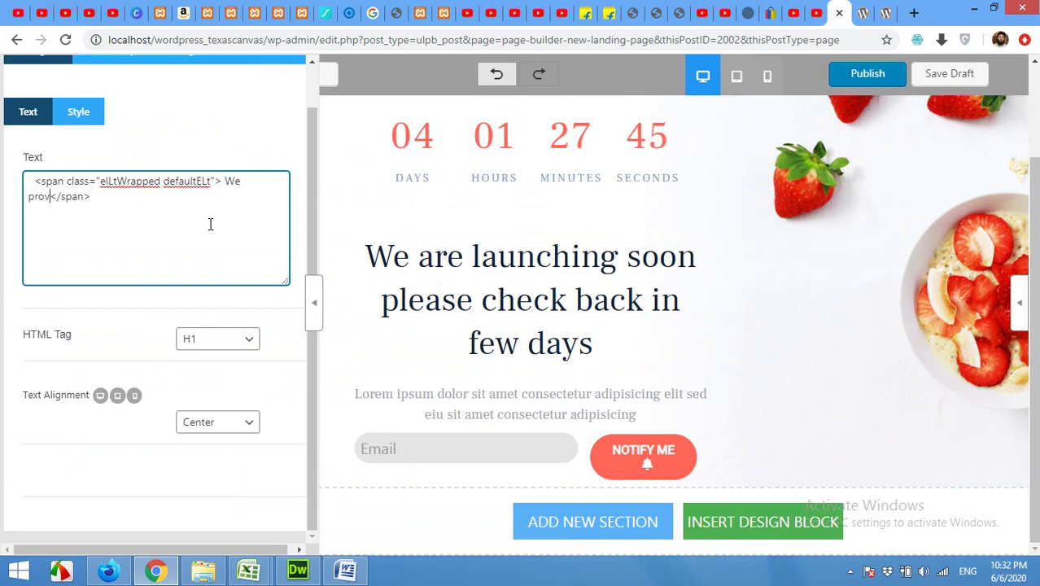
pyautogui.write('be')
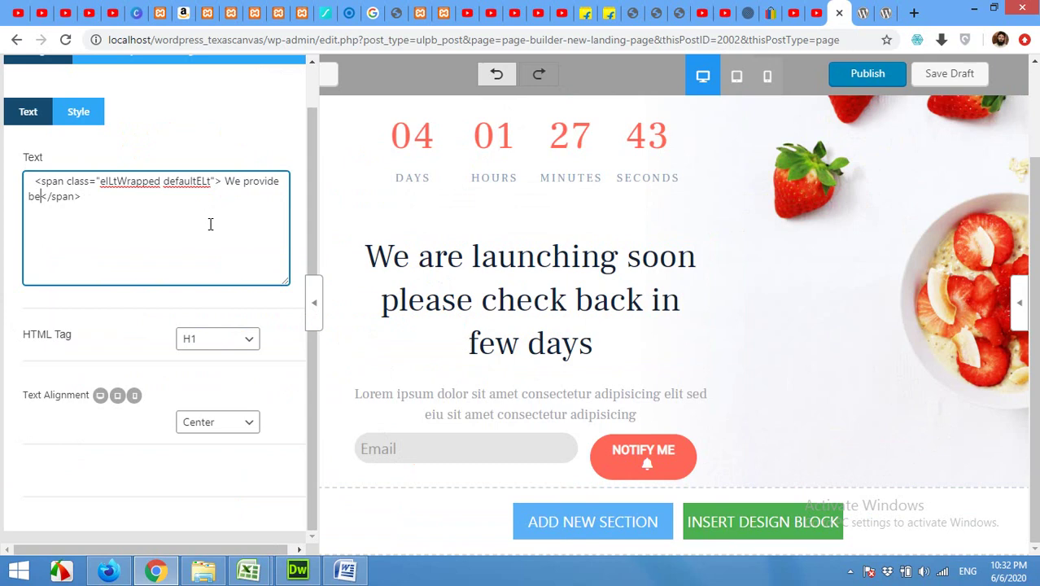
pyautogui.press('BackSpace')
pyautogui.press('BackSpace')
pyautogui.write('The best')
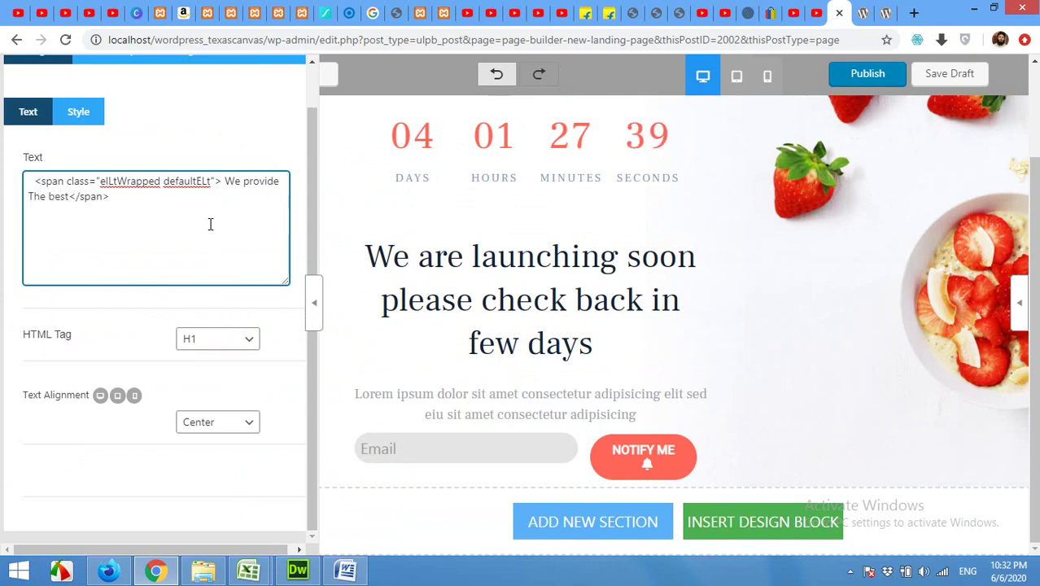
pyautogui.write(' Fresh F')
pyautogui.write('ruits in')
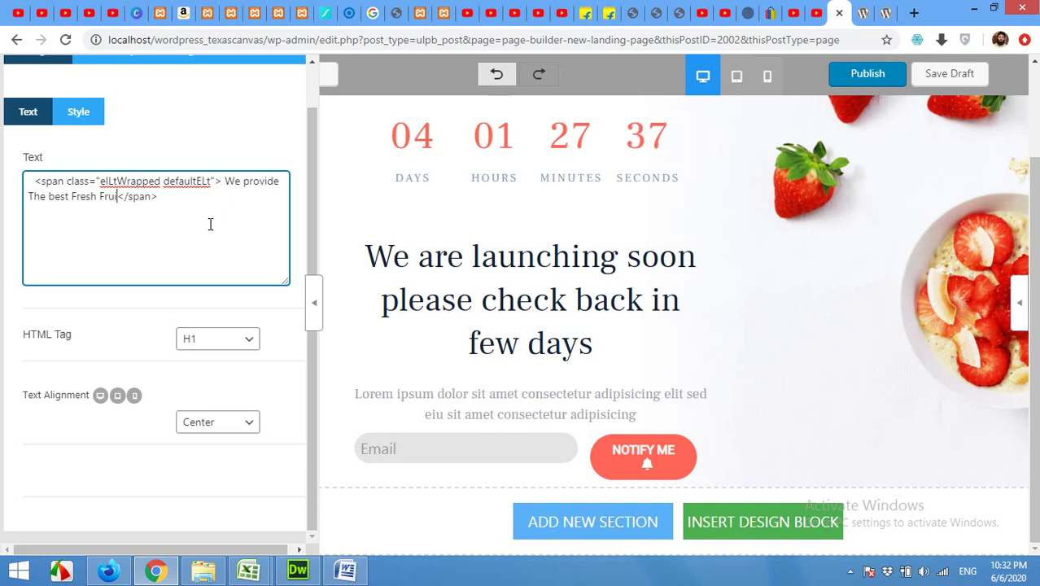
pyautogui.press('BackSpace')
pyautogui.press('BackSpace')
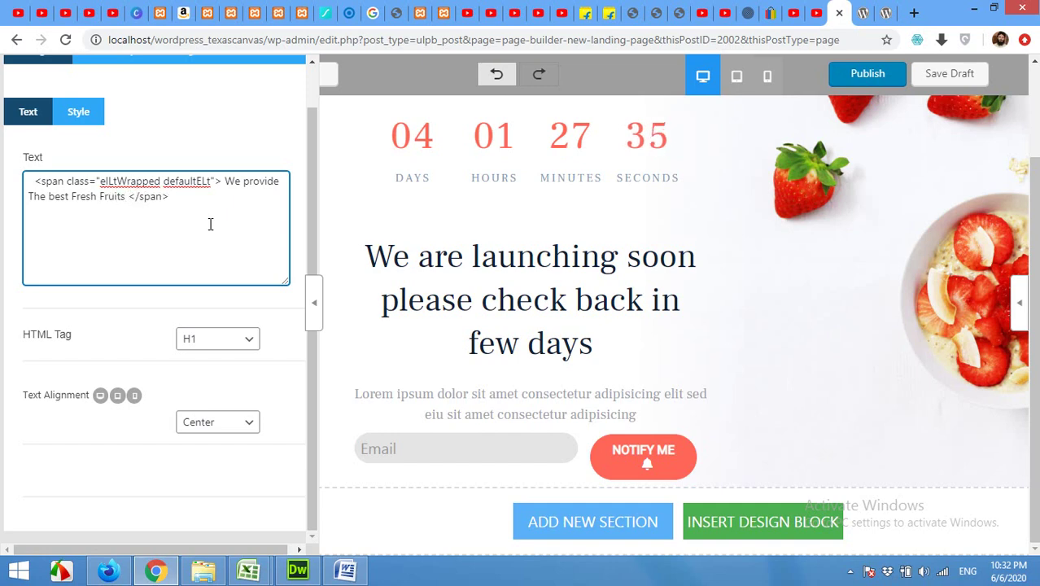
pyautogui.write('in ')
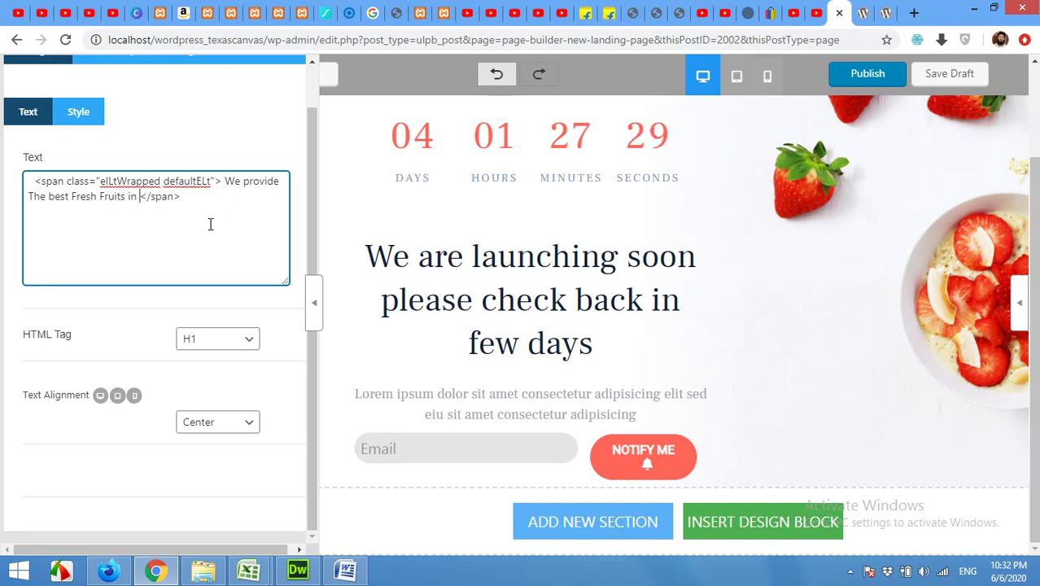
pyautogui.write('America')
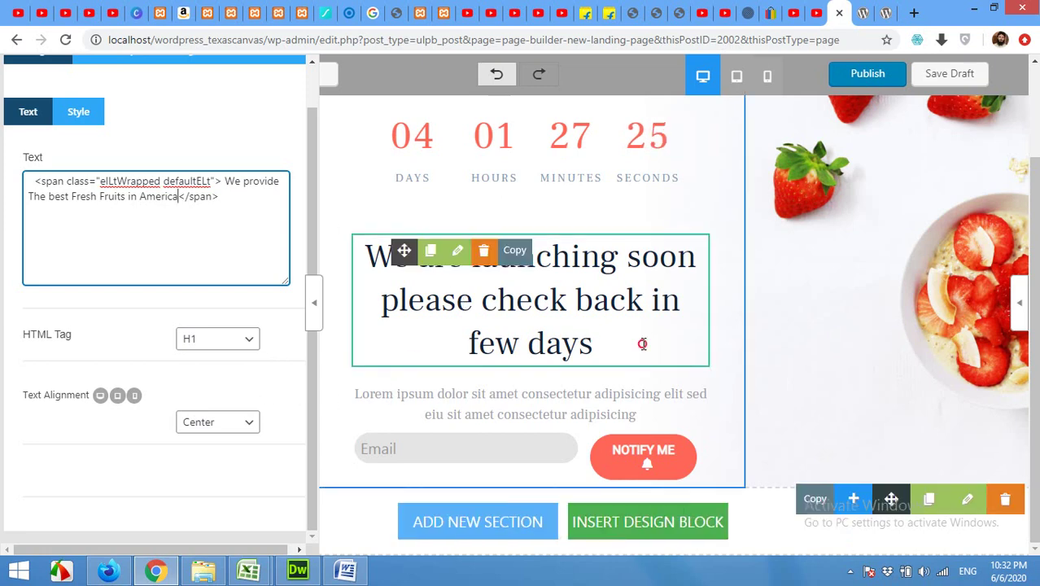
pyautogui.click(516, 353)
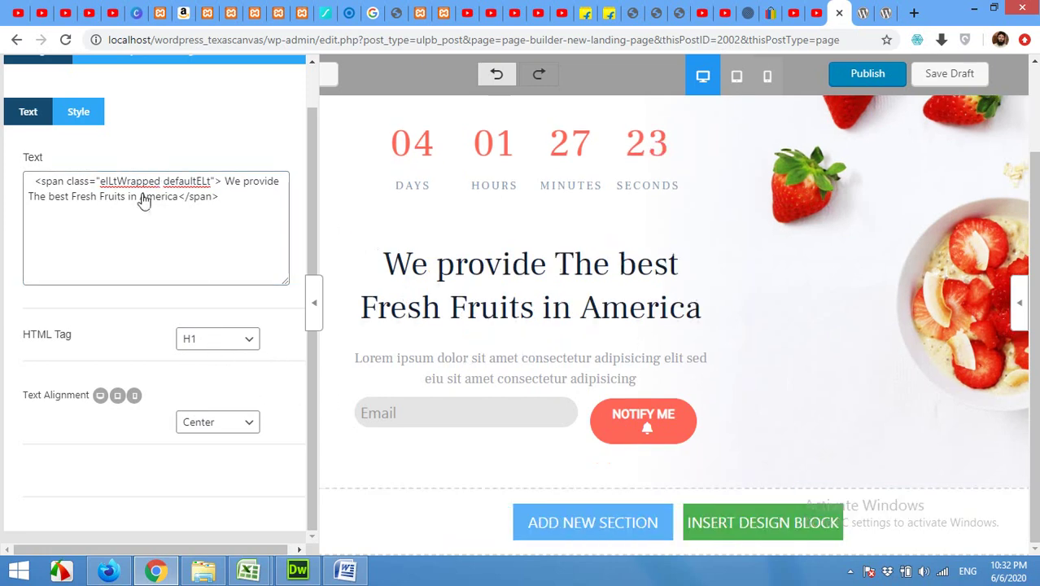
# Select the Lorem paragraph's text, then collapse the settings panel to show the full page.
pyautogui.scroll(1, 387, 324)
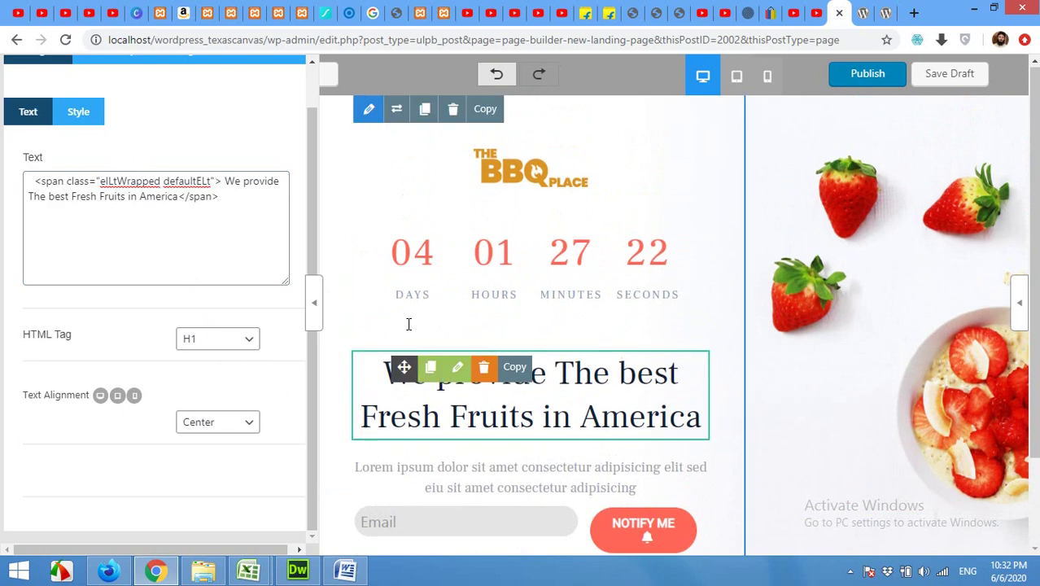
pyautogui.scroll(-1, 468, 364)
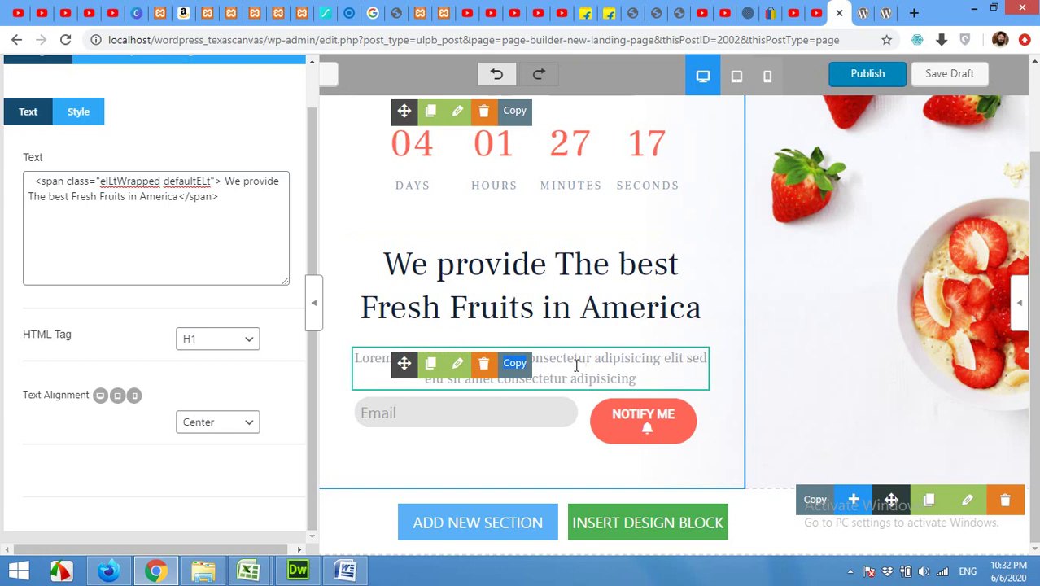
pyautogui.click(460, 370)
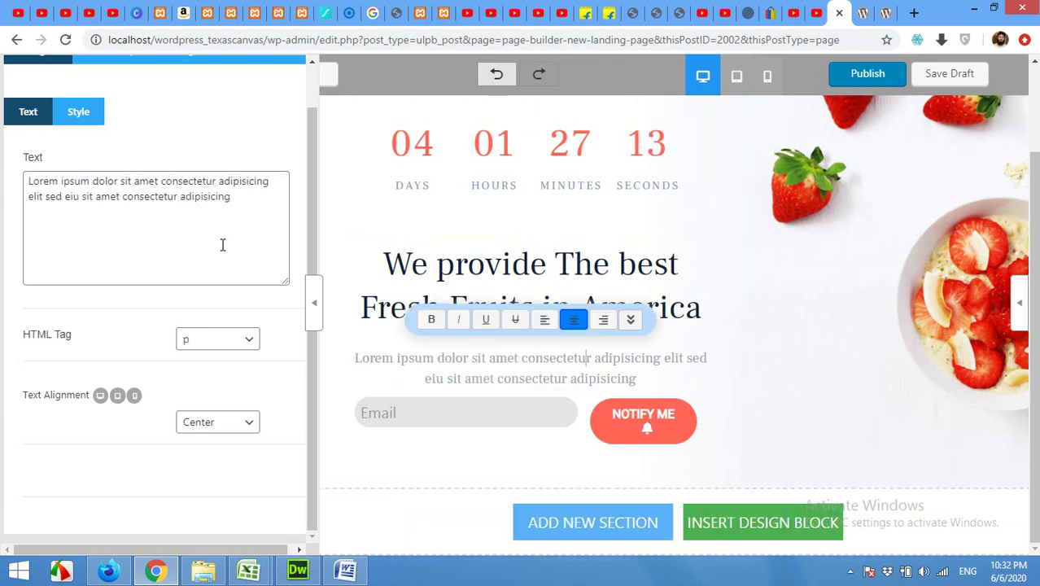
pyautogui.click(241, 200)
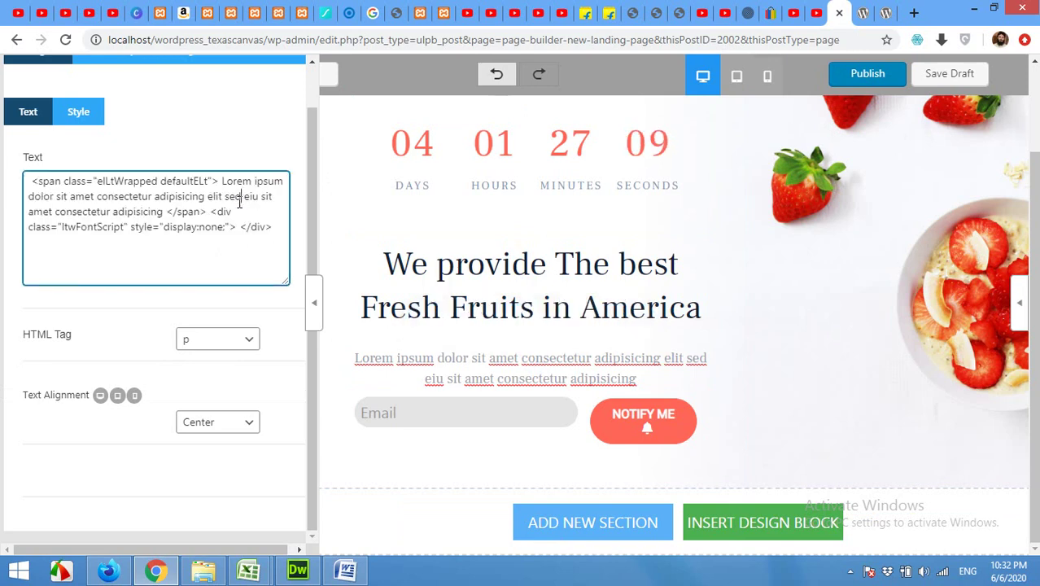
pyautogui.moveTo(222, 188); pyautogui.dragTo(216, 209)
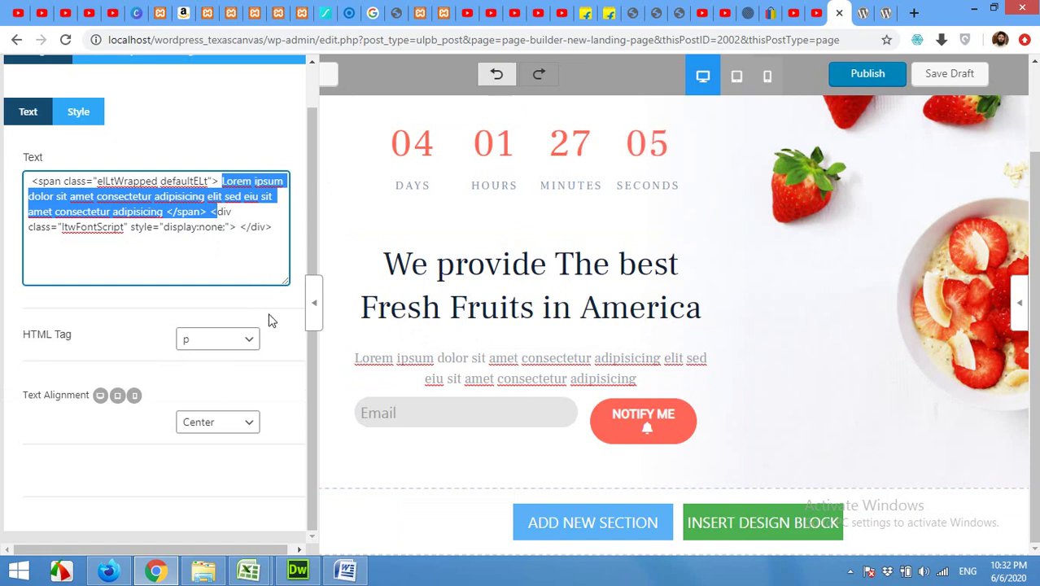
pyautogui.click(314, 302)
# Add a 1|2 two-column section below the fruit hero and open the left column's options.
pyautogui.scroll(-1, 309, 398)
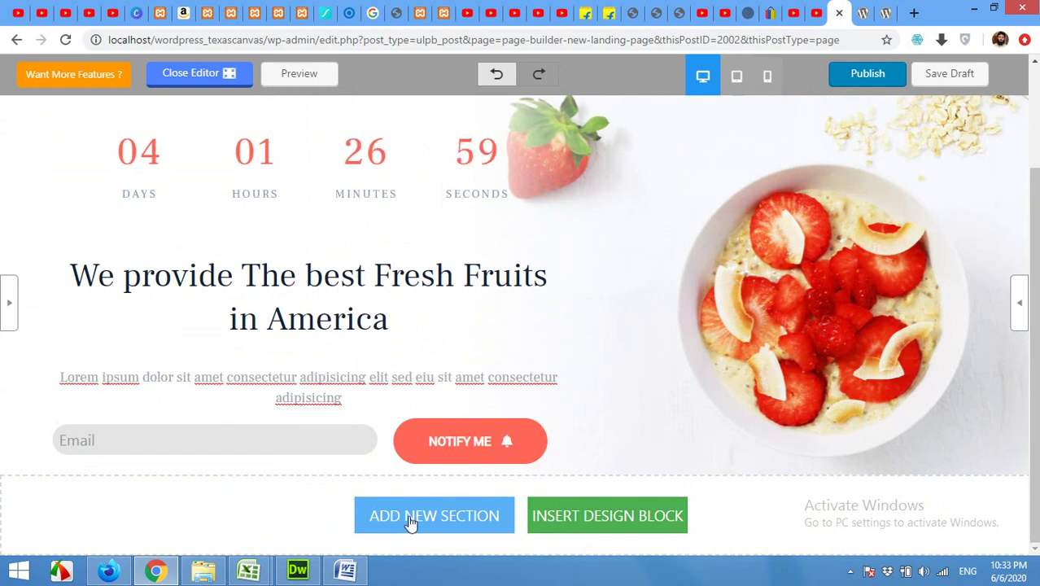
pyautogui.click(411, 522)
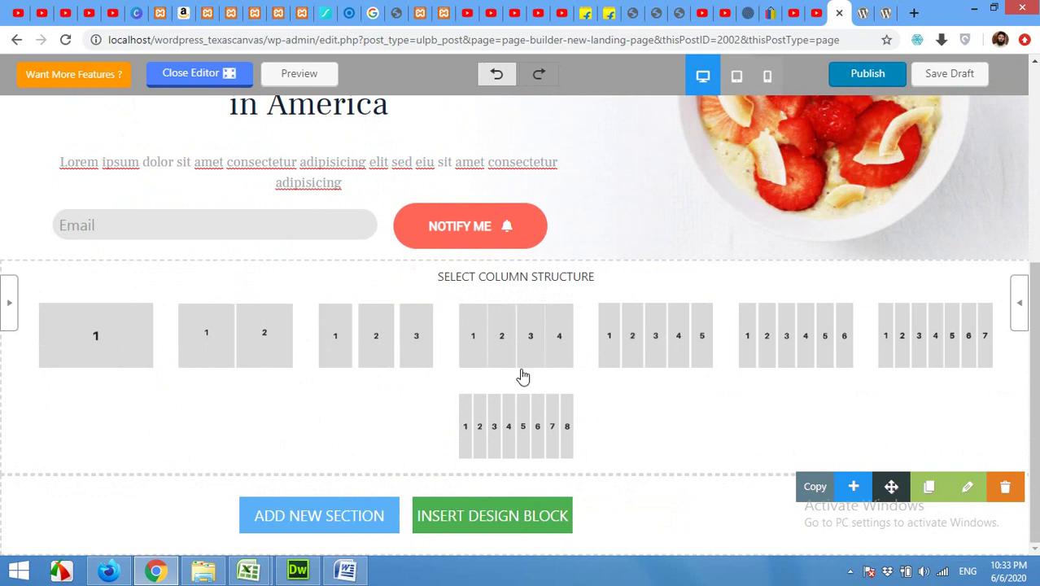
pyautogui.click(246, 353)
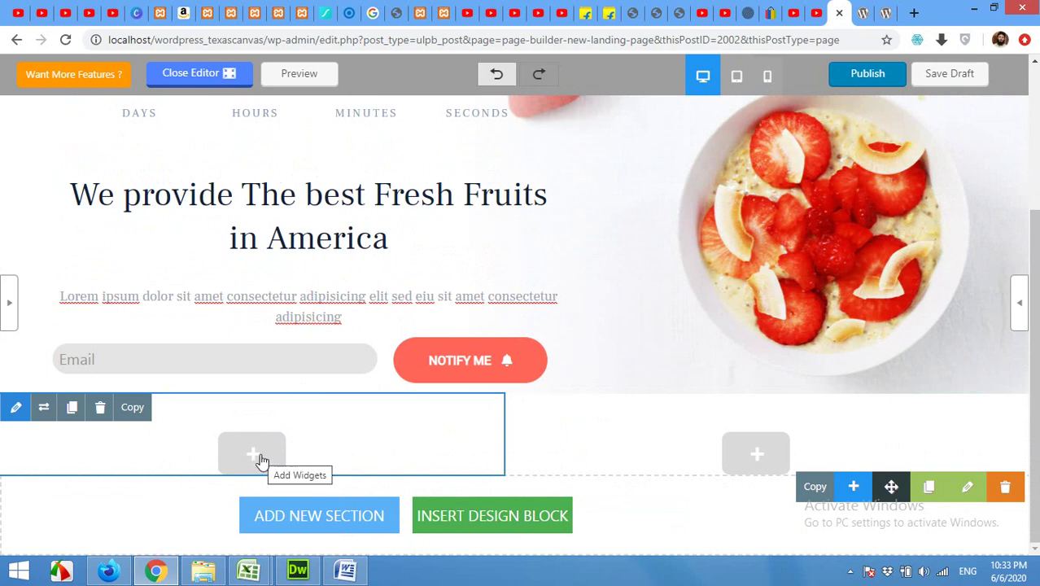
pyautogui.click(259, 460)
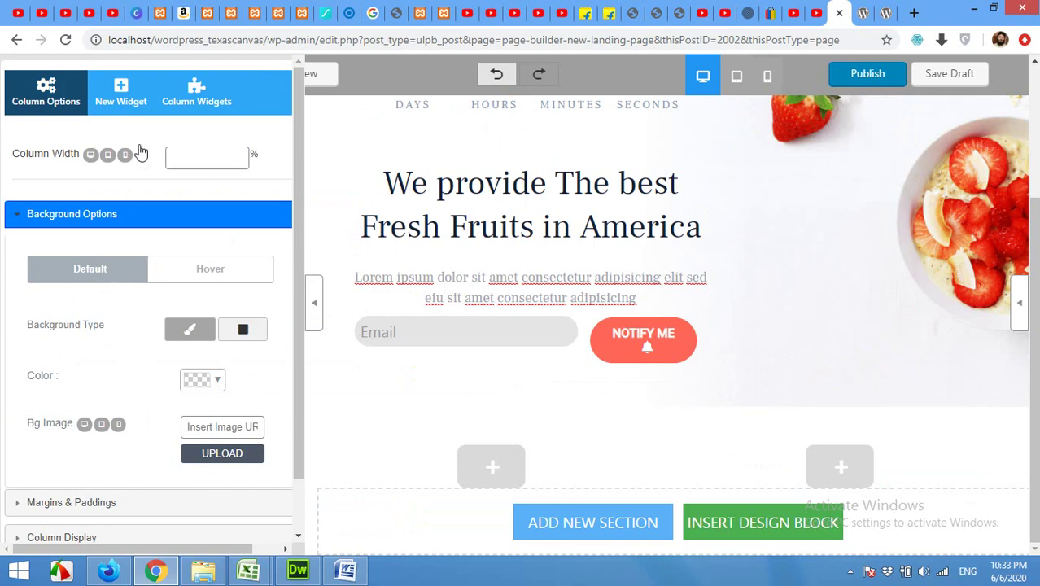
# Drag a Video widget from the New Widget list into the left column.
pyautogui.click(123, 92)
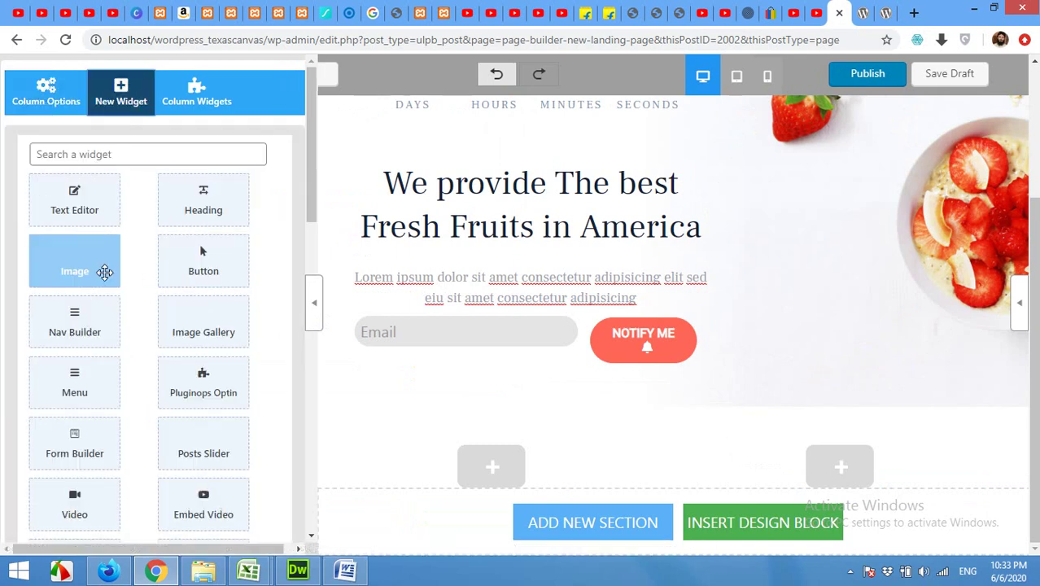
pyautogui.scroll(-2, 206, 362)
pyautogui.scroll(-1, 207, 358)
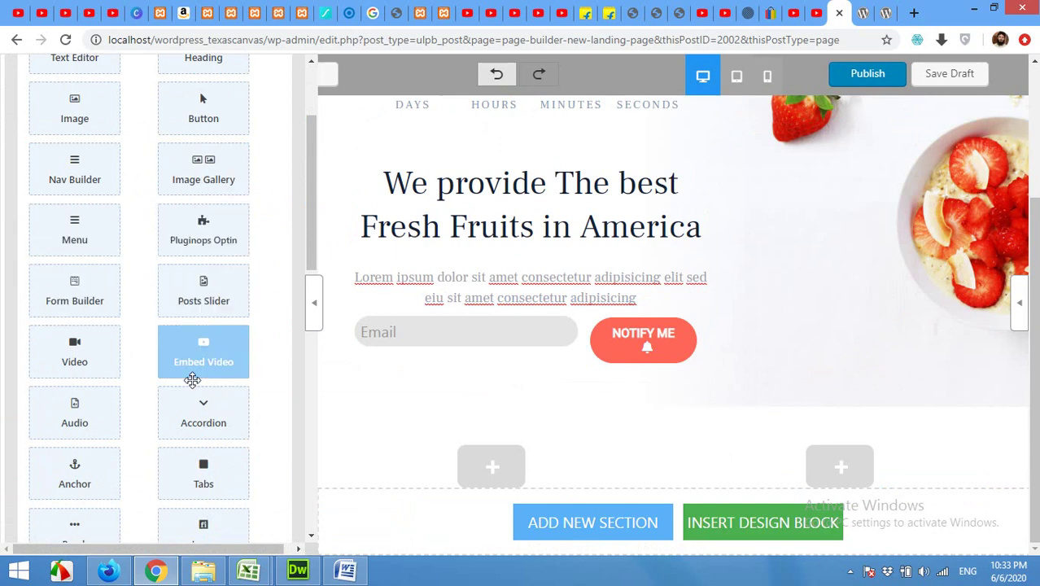
pyautogui.scroll(1, 102, 315)
pyautogui.scroll(-1, 121, 307)
pyautogui.scroll(2, 140, 348)
pyautogui.scroll(-2, 142, 342)
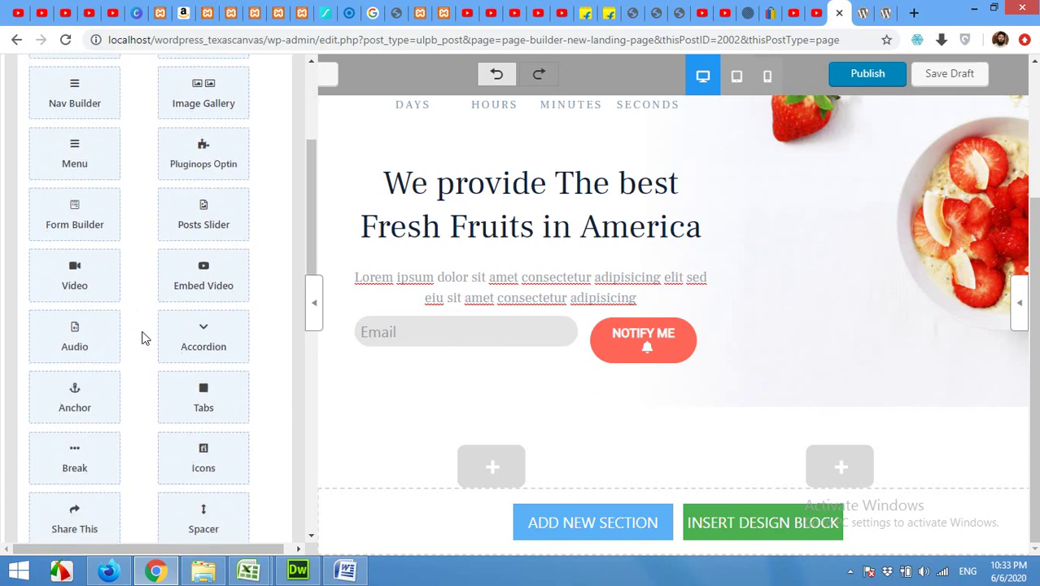
pyautogui.scroll(-2, 109, 294)
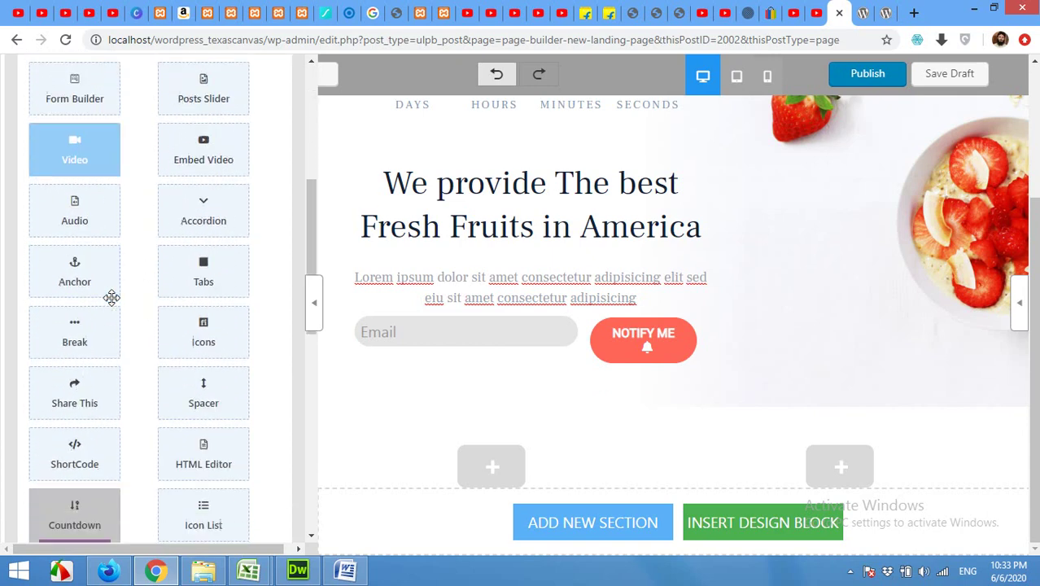
pyautogui.moveTo(71, 122); pyautogui.dragTo(492, 465)
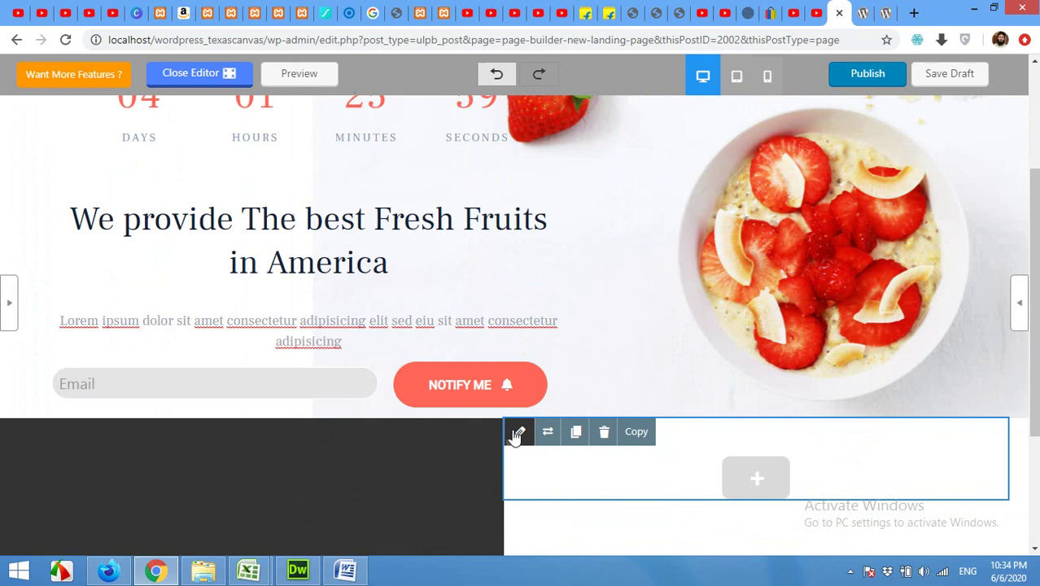
# Open the video widget's settings, starting at its empty MP4 address field.
pyautogui.scroll(-2, 513, 440)
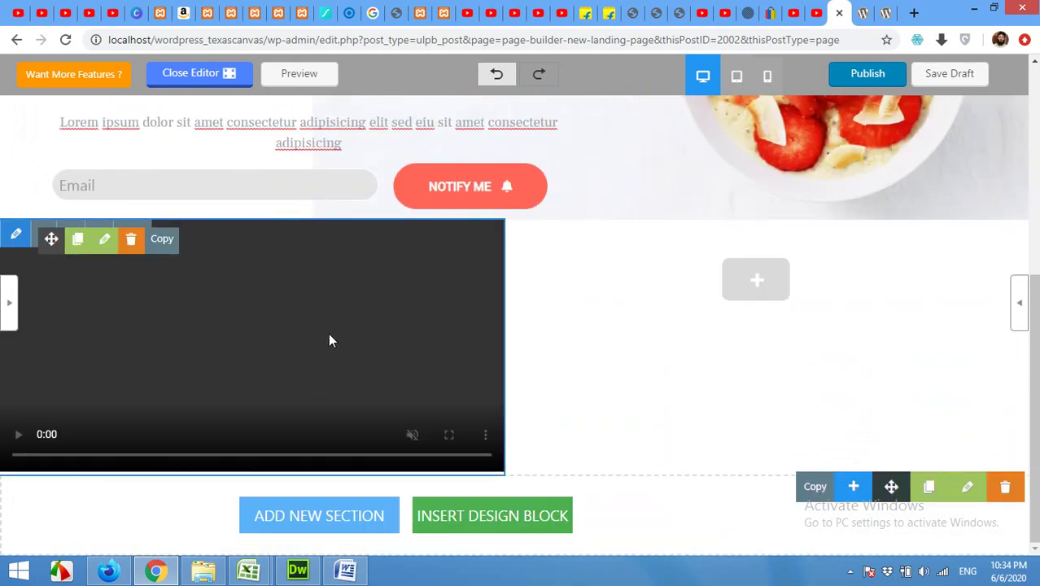
pyautogui.click(384, 355)
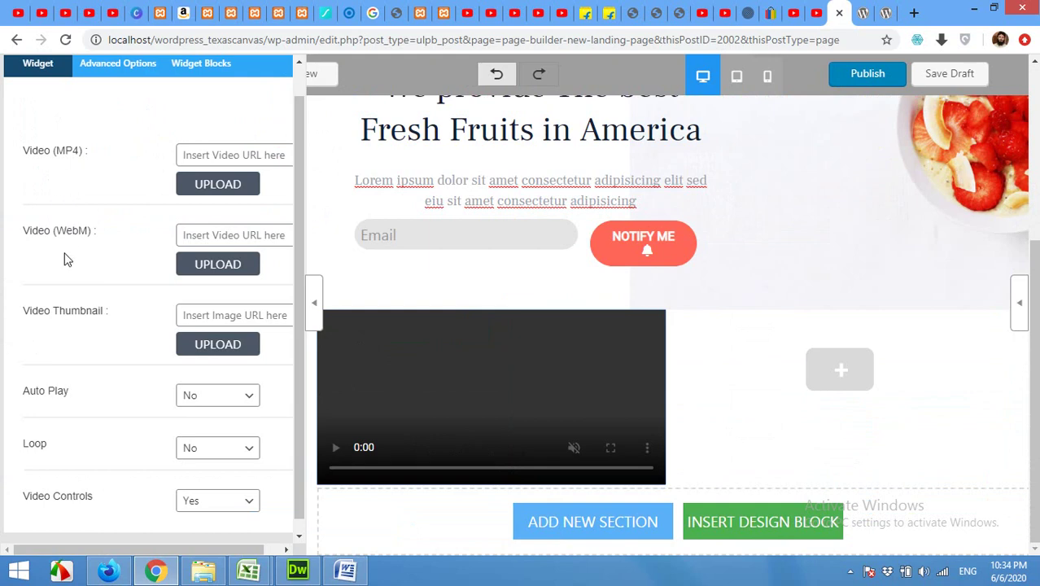
pyautogui.scroll(-1, 65, 257)
pyautogui.scroll(1, 65, 257)
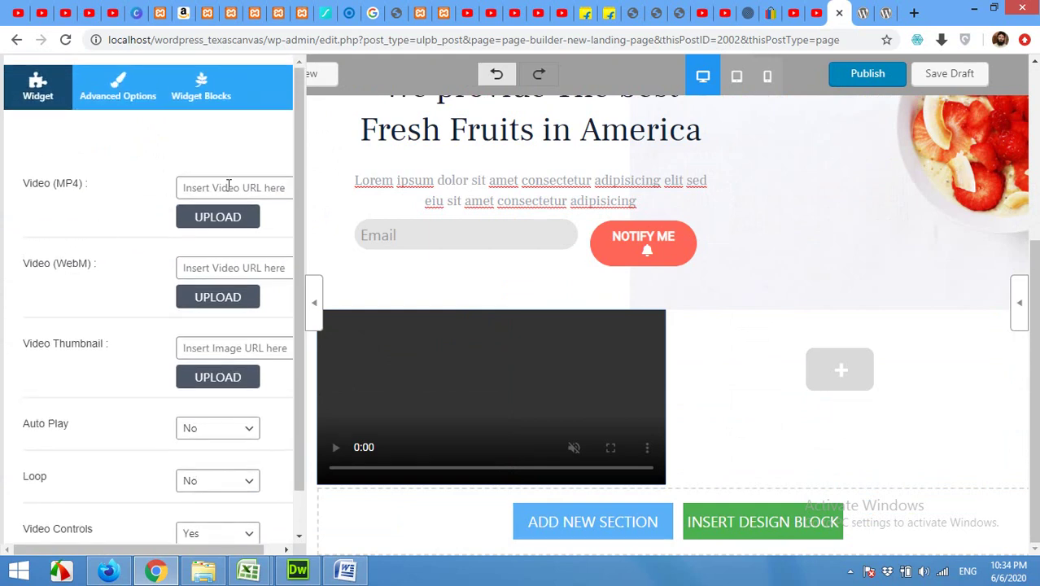
pyautogui.click(198, 188)
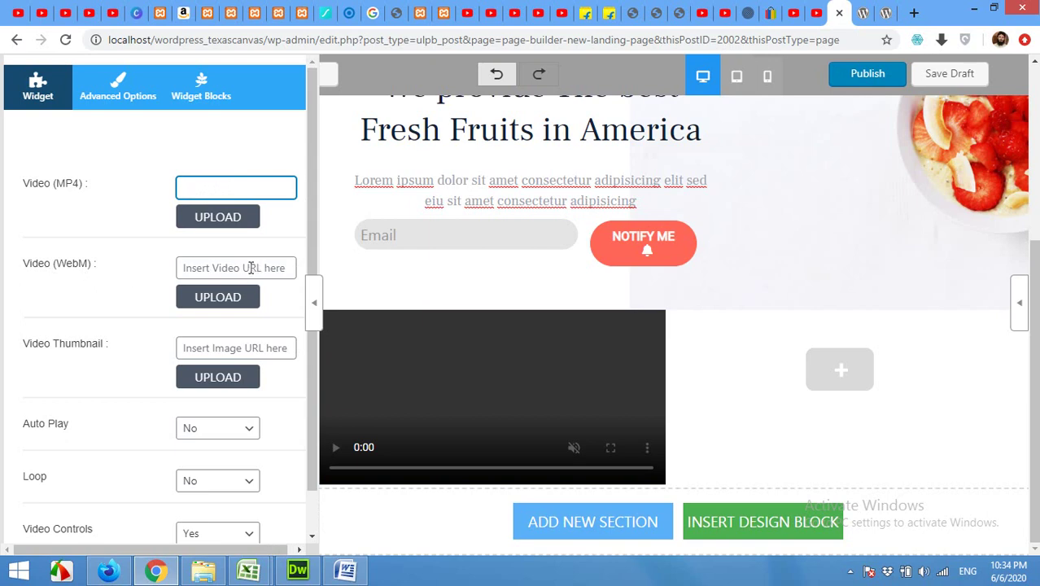
pyautogui.scroll(-1, 163, 365)
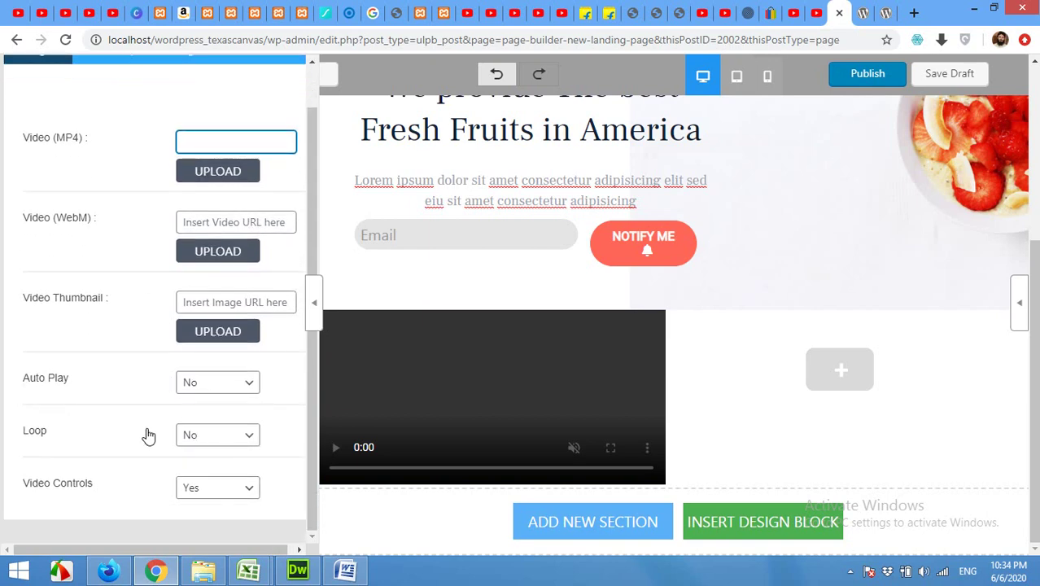
pyautogui.scroll(1, 146, 434)
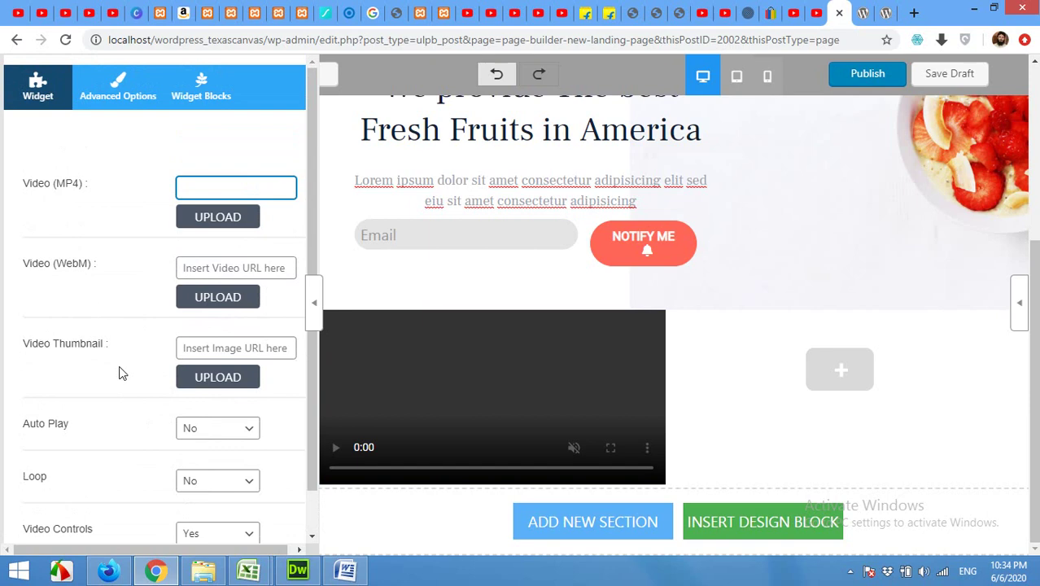
pyautogui.click(126, 322)
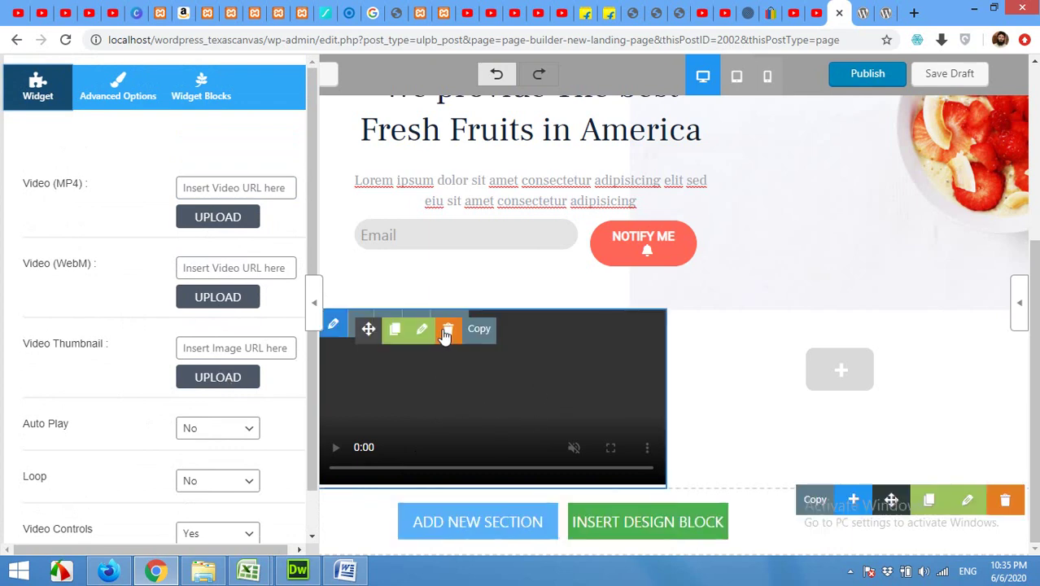
# Swap the left column's video player for an HTML Editor block and open its code.
pyautogui.click(450, 336)
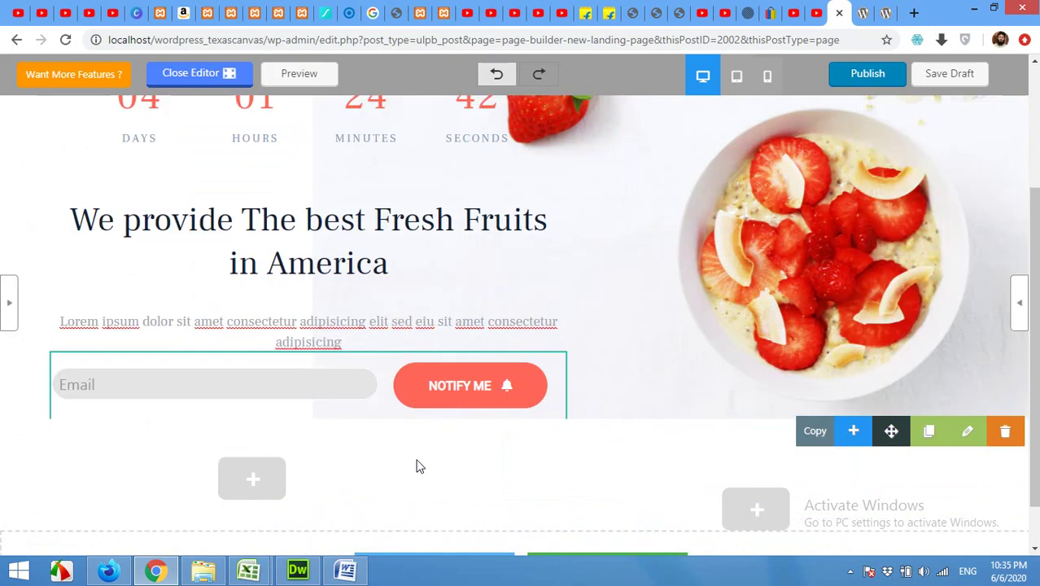
pyautogui.click(243, 484)
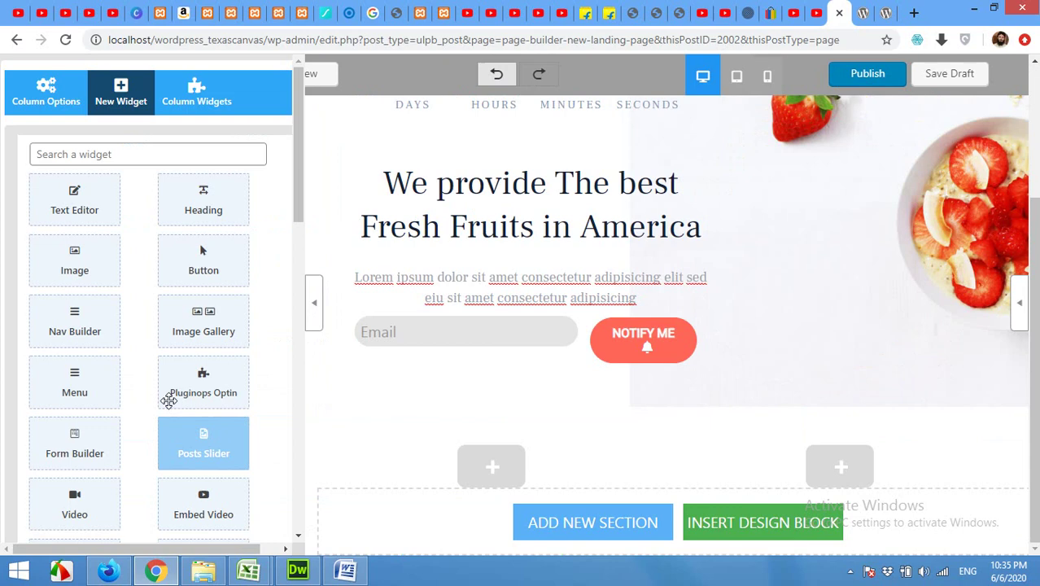
pyautogui.scroll(-2, 165, 399)
pyautogui.scroll(-4, 164, 407)
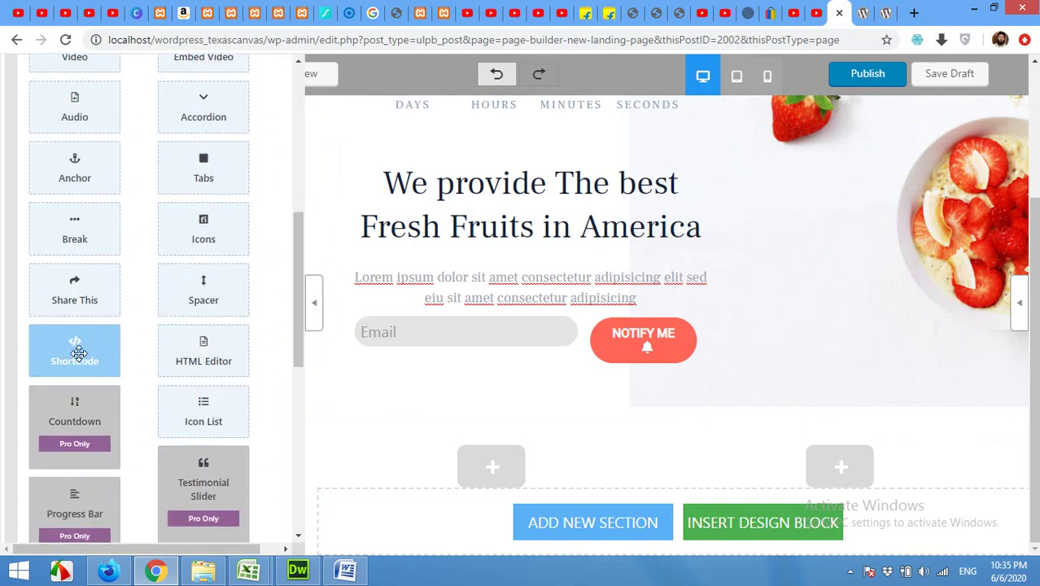
pyautogui.moveTo(214, 352); pyautogui.dragTo(482, 470)
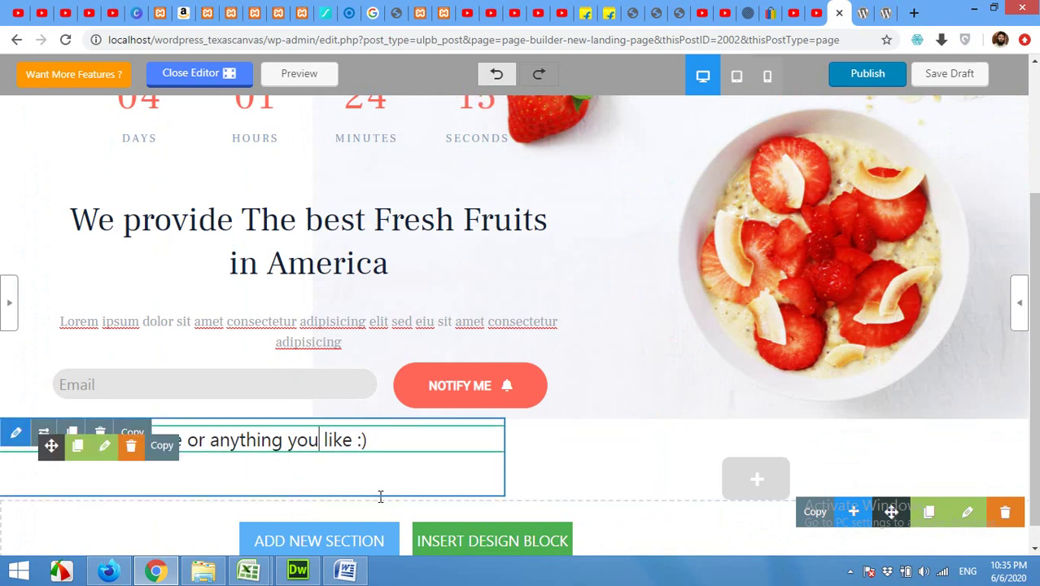
pyautogui.click(339, 466)
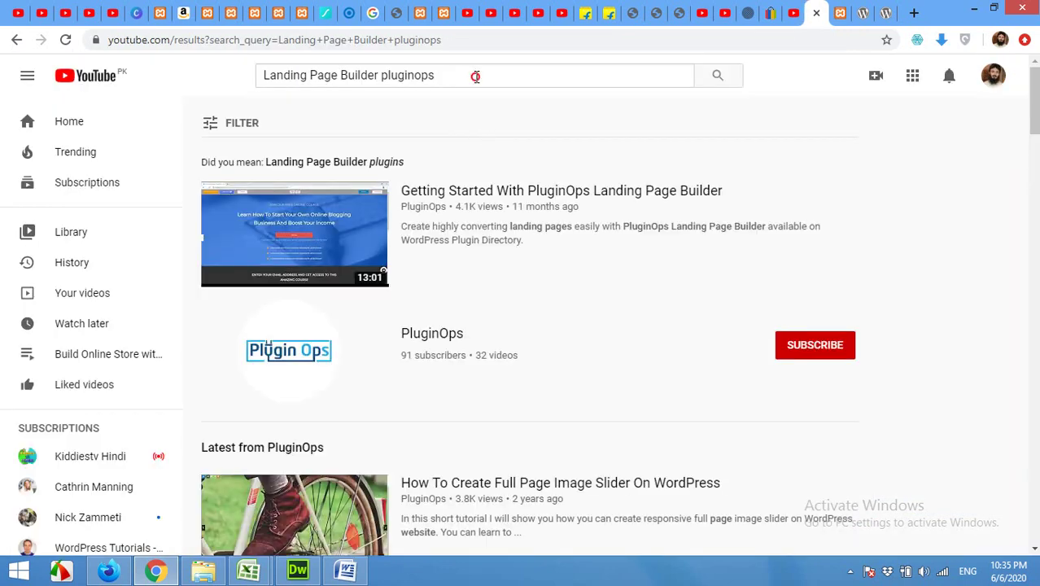
# Search YouTube for 'Fresh Fruits intro'.
pyautogui.moveTo(476, 76); pyautogui.dragTo(285, 76)
pyautogui.press('BackSpace')
pyautogui.press('BackSpace')
pyautogui.press('BackSpace')
pyautogui.press('BackSpace')
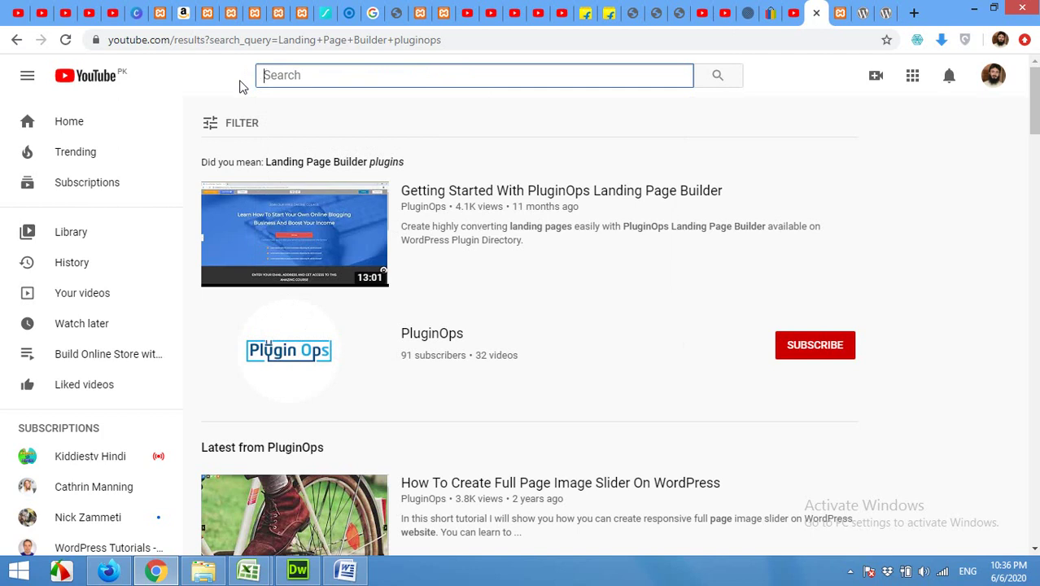
pyautogui.write('DSLR Shot for Fresh Fruits')
pyautogui.press('Return')
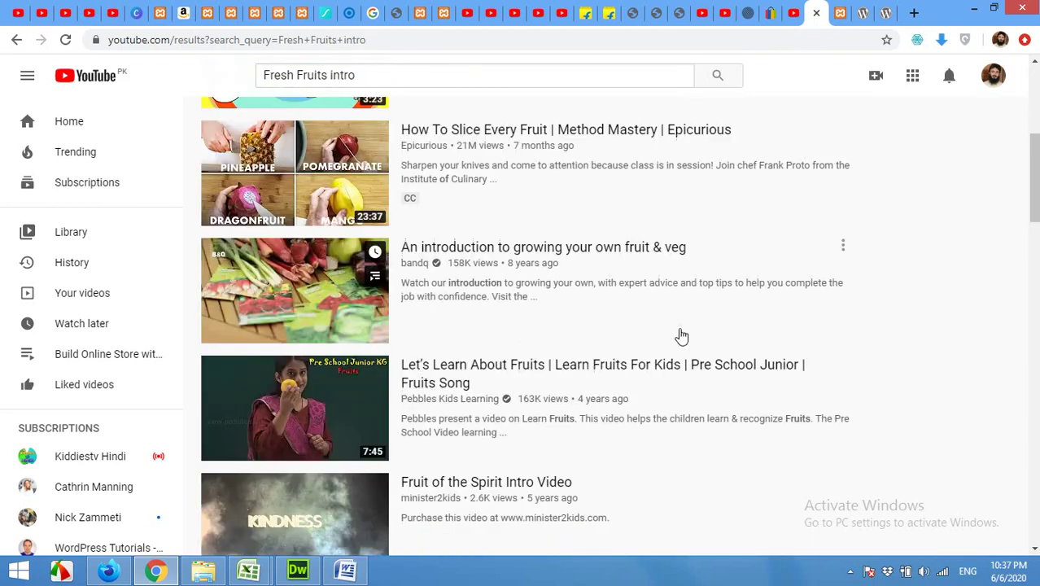
# Copy the iframe embed code of the fruit & veg introduction video.
pyautogui.moveTo(305, 262)
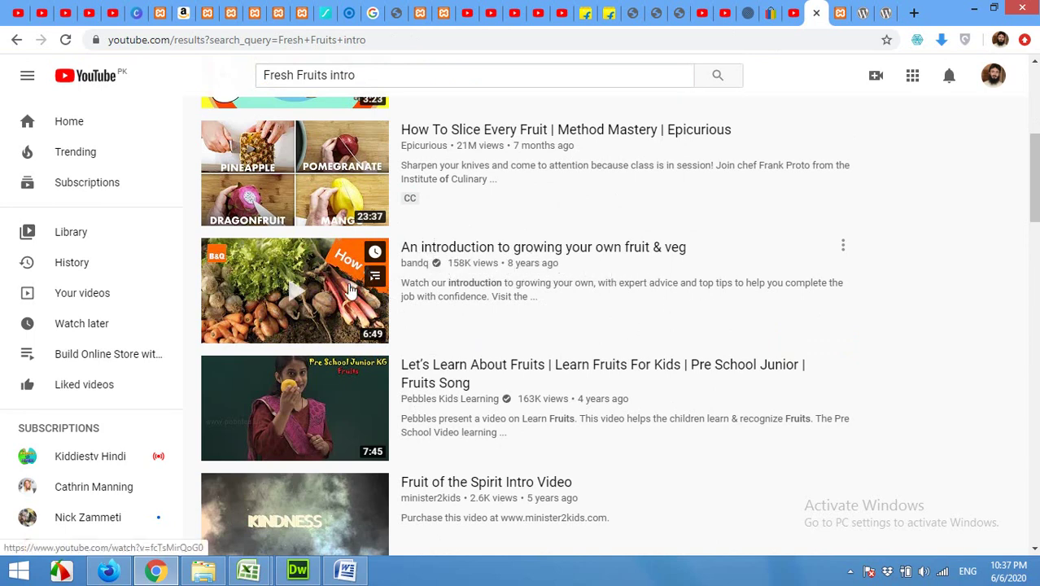
pyautogui.rightClick(303, 271)
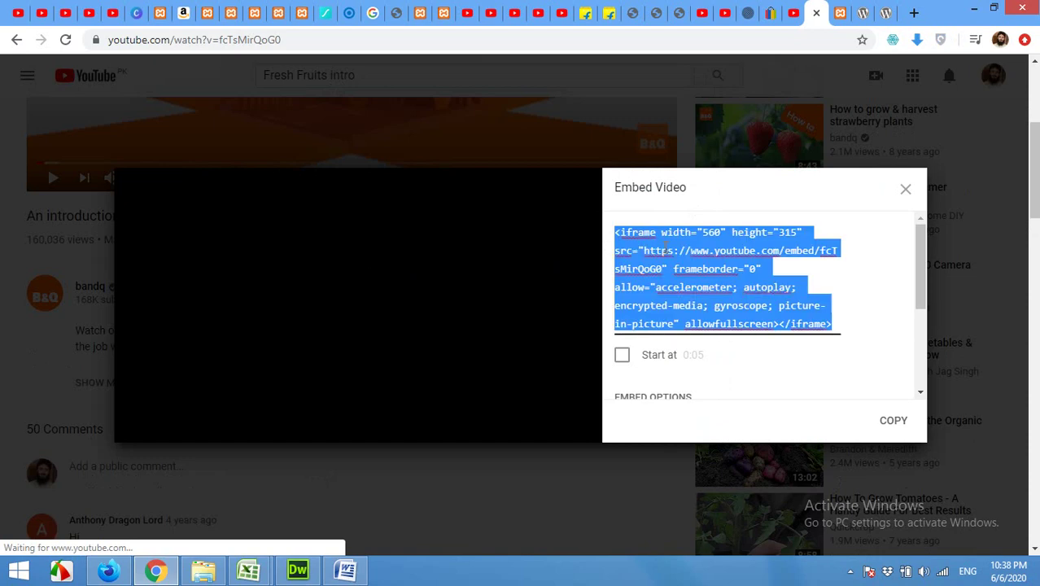
pyautogui.rightClick(666, 248)
pyautogui.click(671, 277)
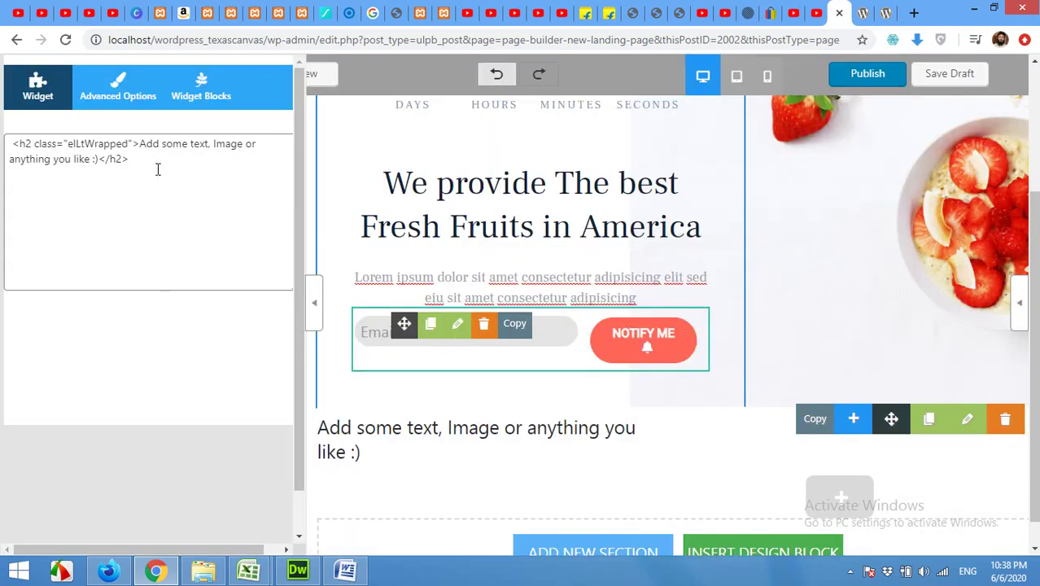
# Replace the HTML block's placeholder code with the 560×315 YouTube iframe embed code.
pyautogui.tripleClick(7, 148)
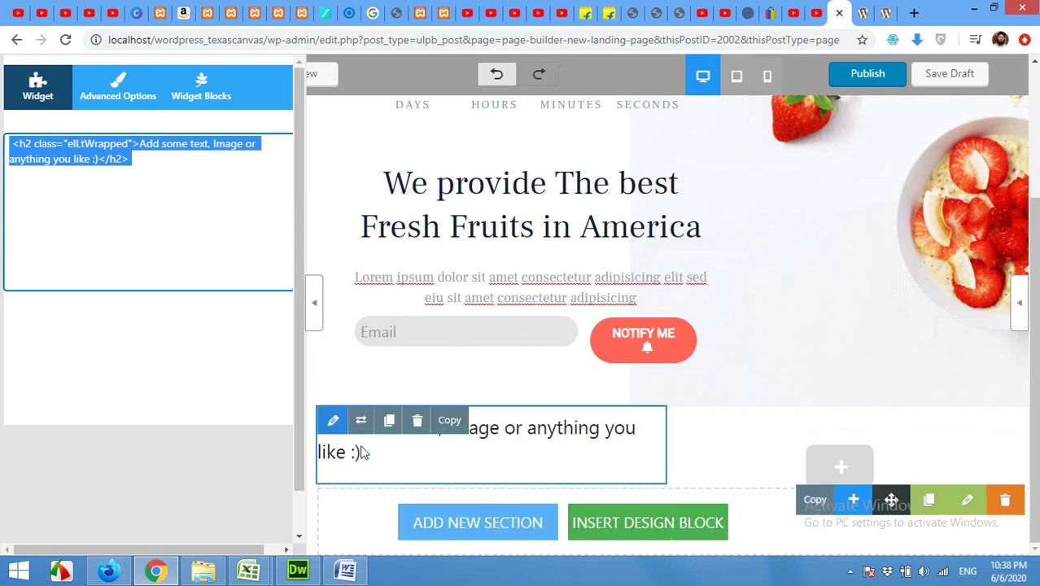
pyautogui.rightClick(147, 175)
pyautogui.click(167, 232)
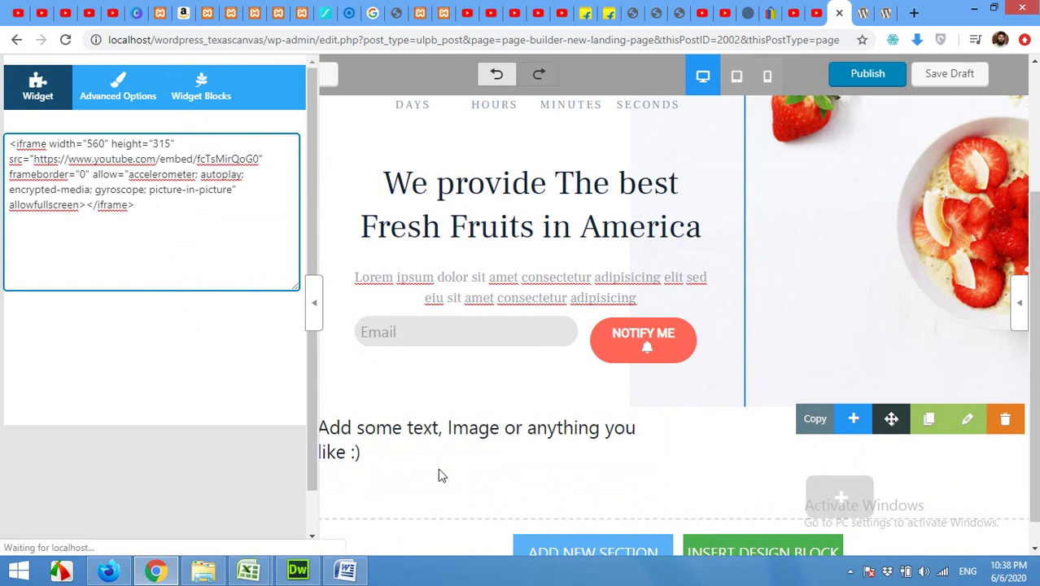
pyautogui.scroll(-2, 682, 461)
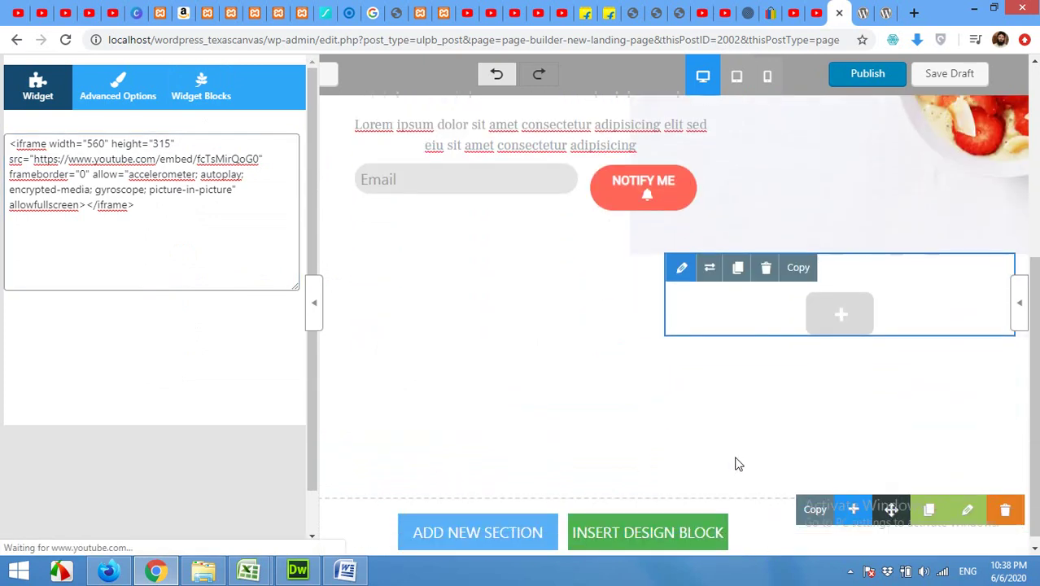
pyautogui.click(850, 327)
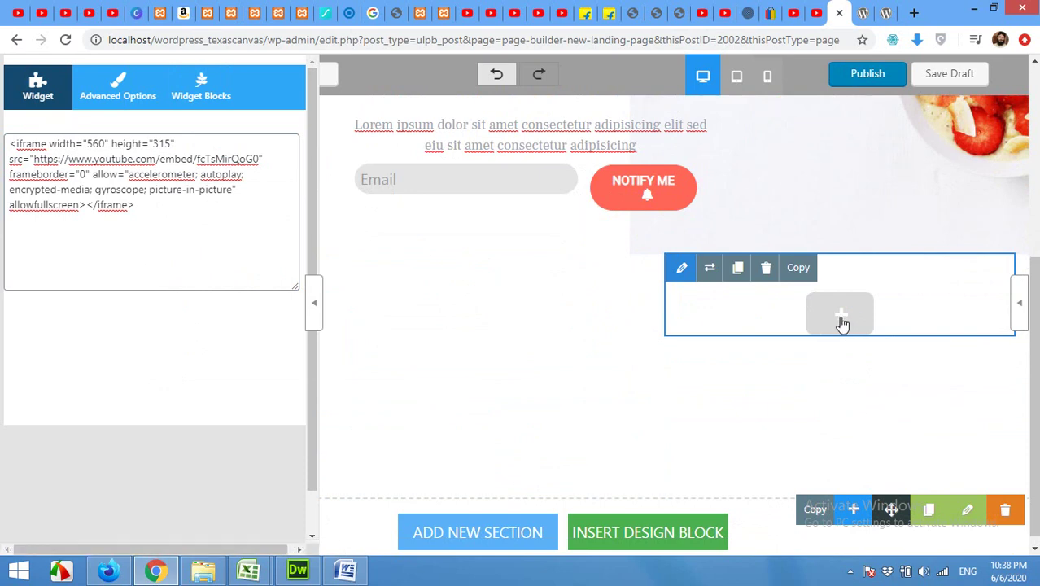
# Change the iframe's width from 560 to 100% in the video's embed code.
pyautogui.click(843, 323)
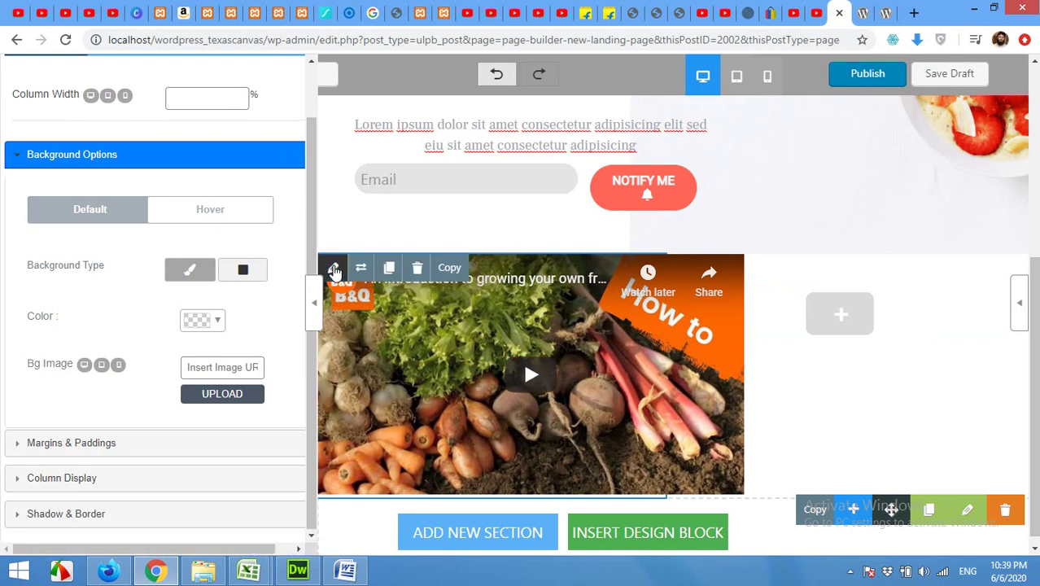
pyautogui.click(334, 268)
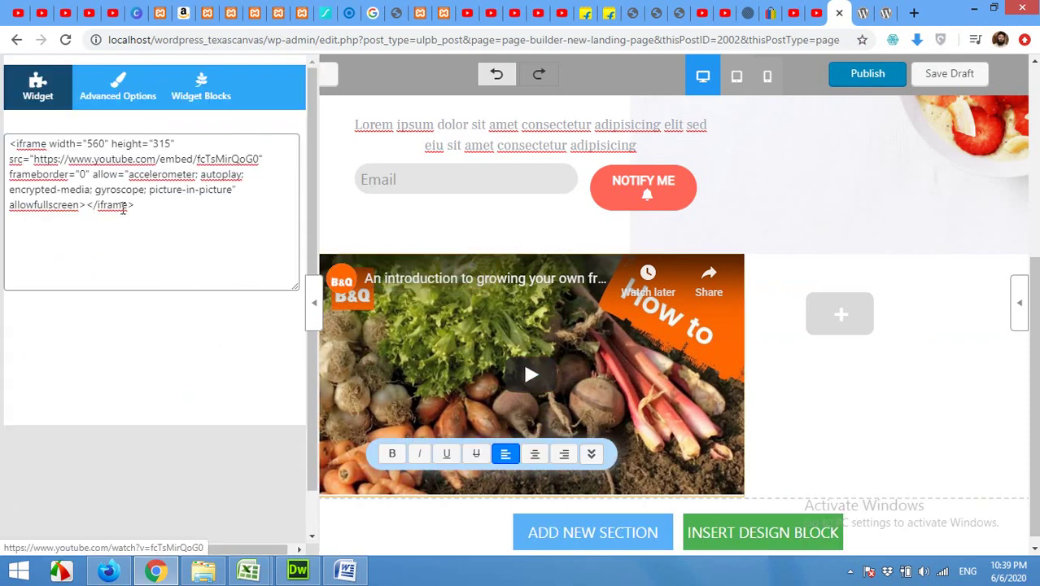
pyautogui.click(94, 145)
pyautogui.doubleClick(96, 144)
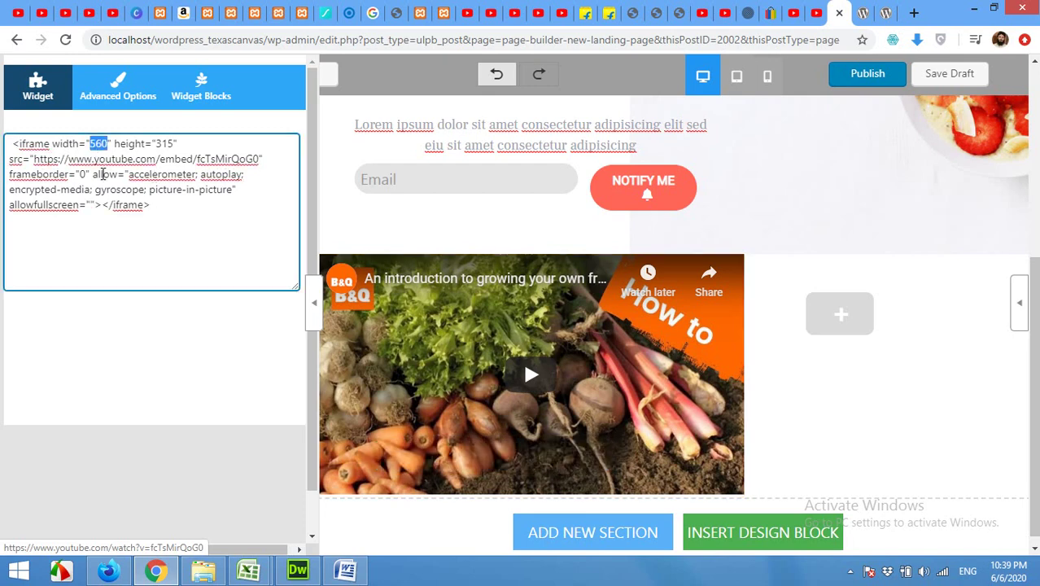
pyautogui.write('100%')
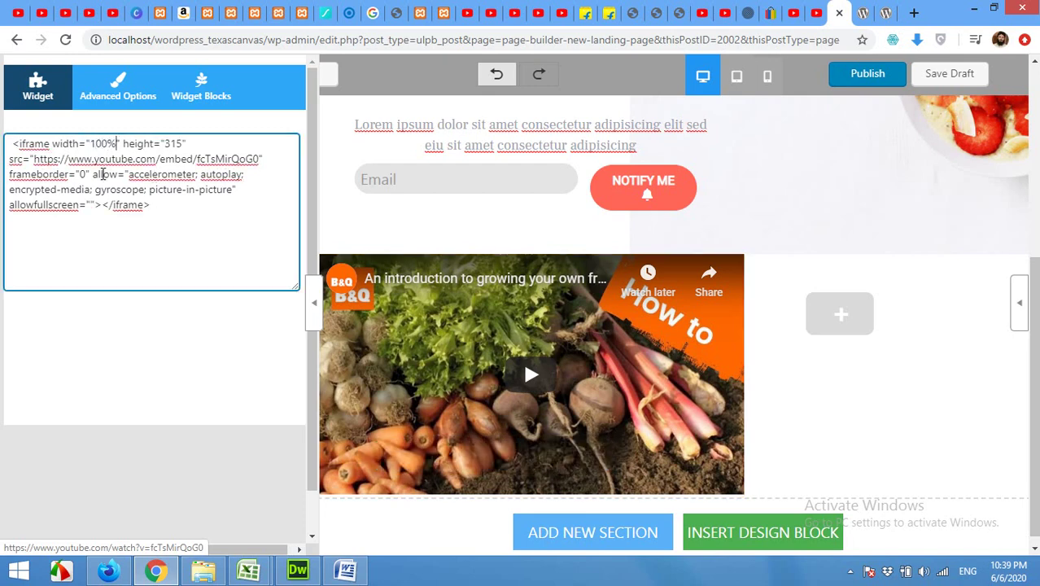
pyautogui.click(226, 370)
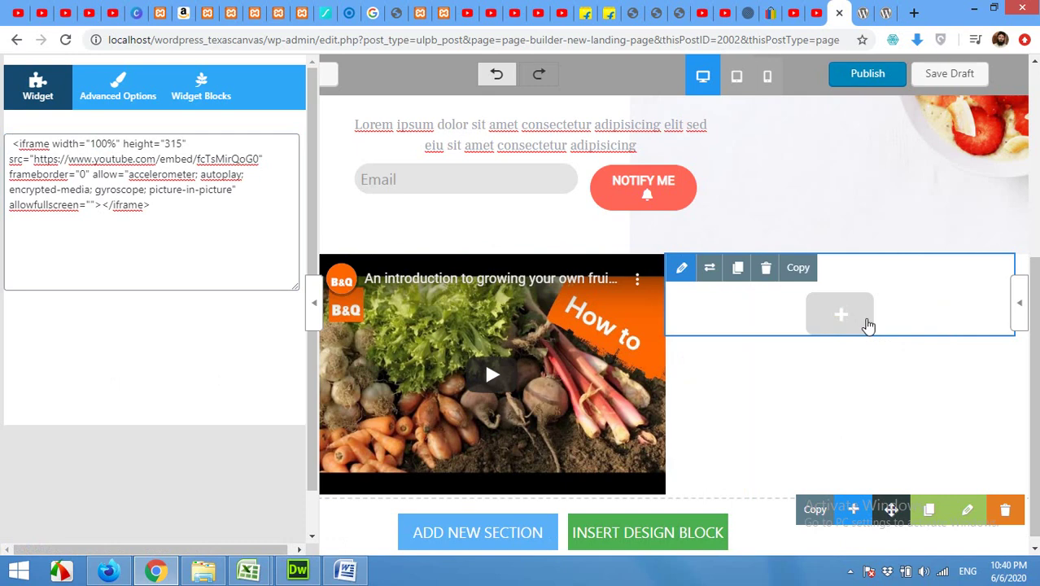
# Drag an Icons widget from the widget list into the empty right column.
pyautogui.click(868, 325)
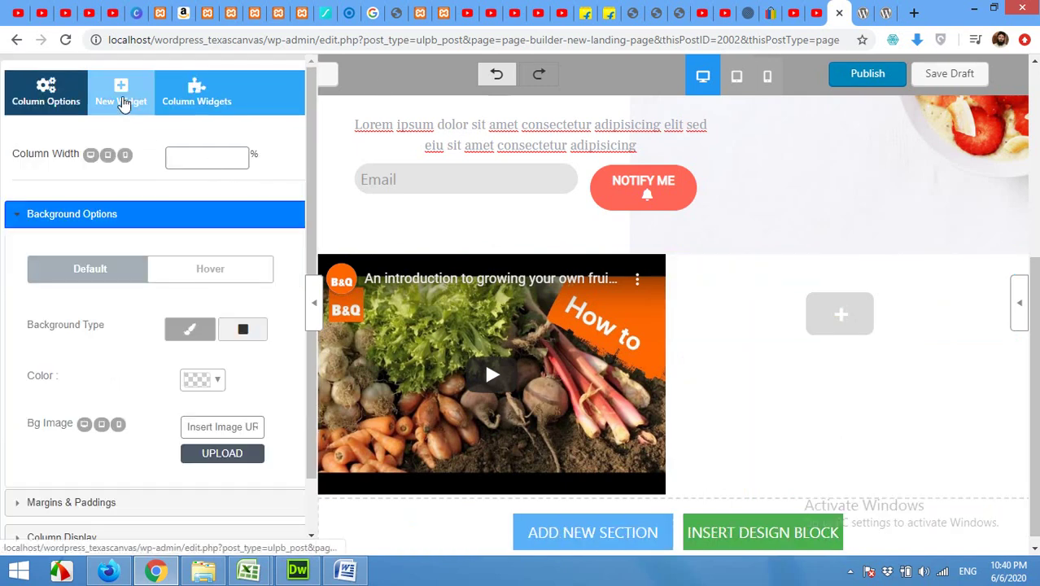
pyautogui.click(122, 104)
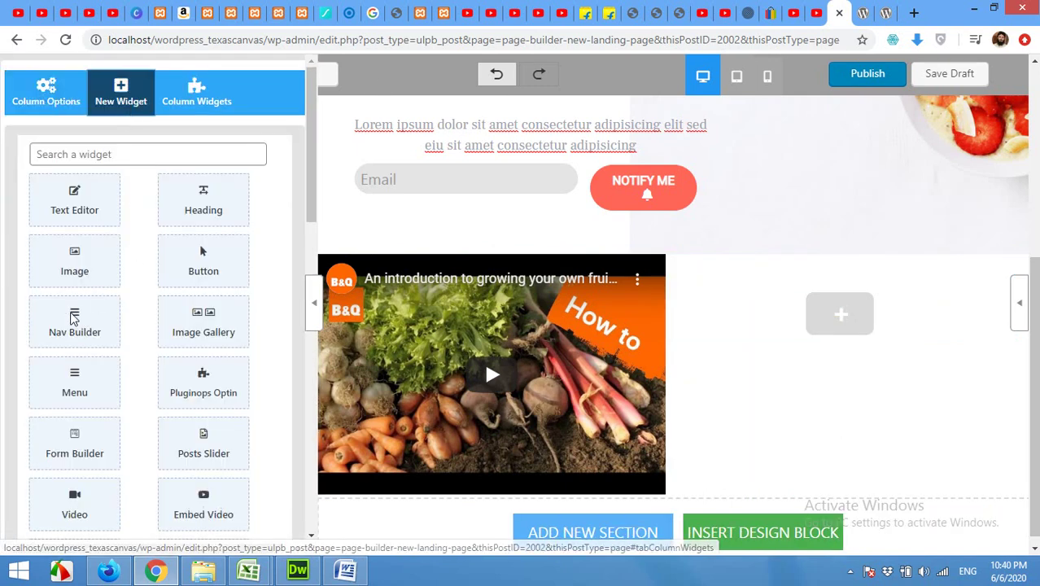
pyautogui.scroll(-2, 104, 383)
pyautogui.scroll(-2, 149, 395)
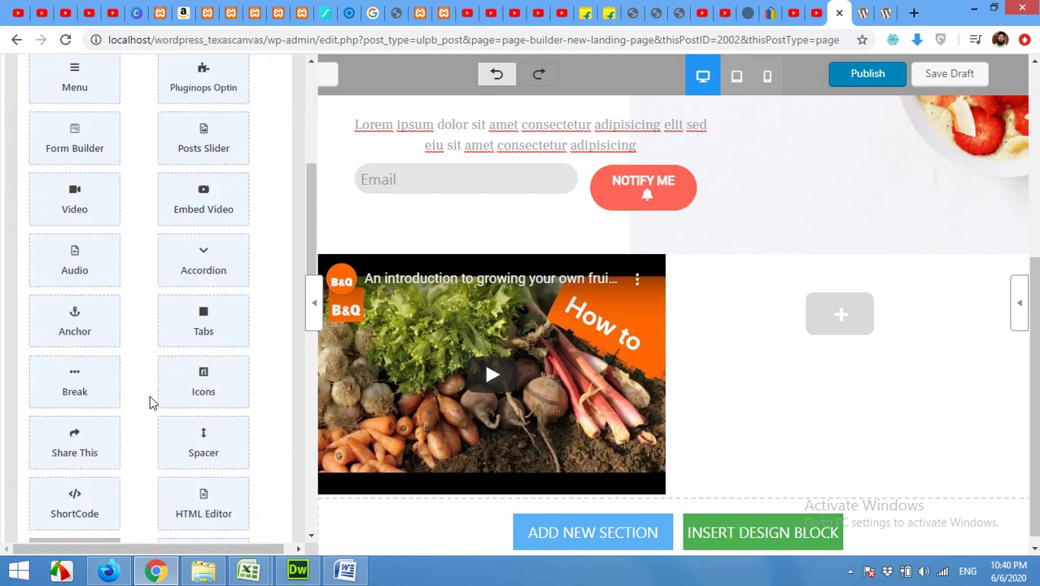
pyautogui.scroll(1, 150, 395)
pyautogui.scroll(-3, 149, 396)
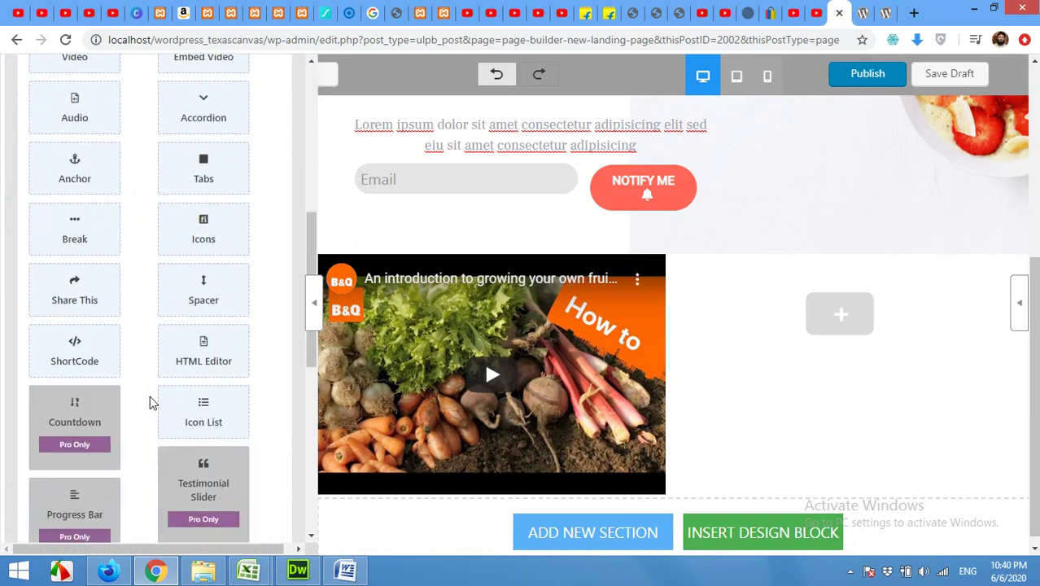
pyautogui.scroll(3, 150, 396)
pyautogui.scroll(1, 145, 402)
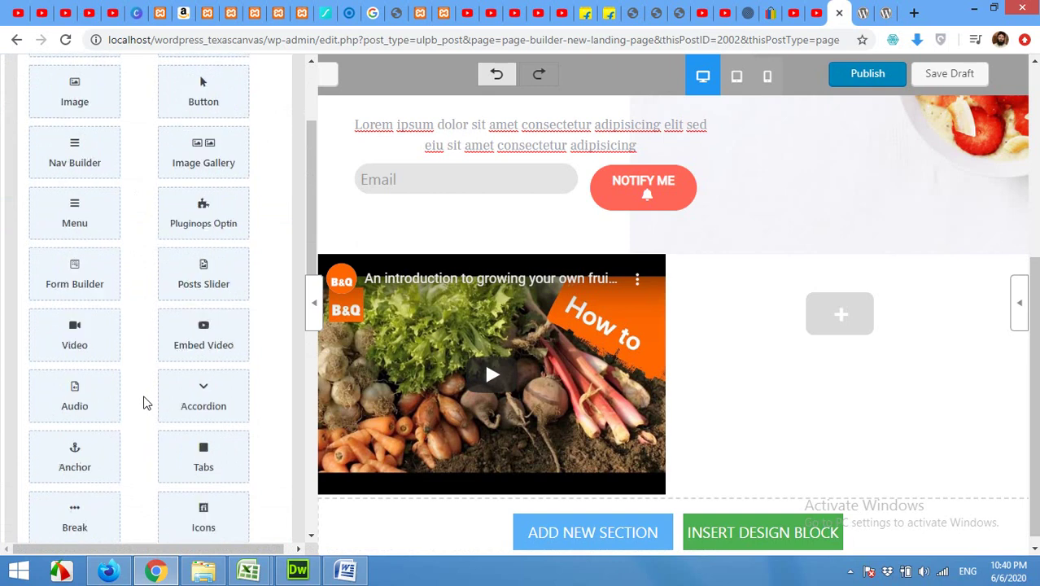
pyautogui.scroll(1, 130, 407)
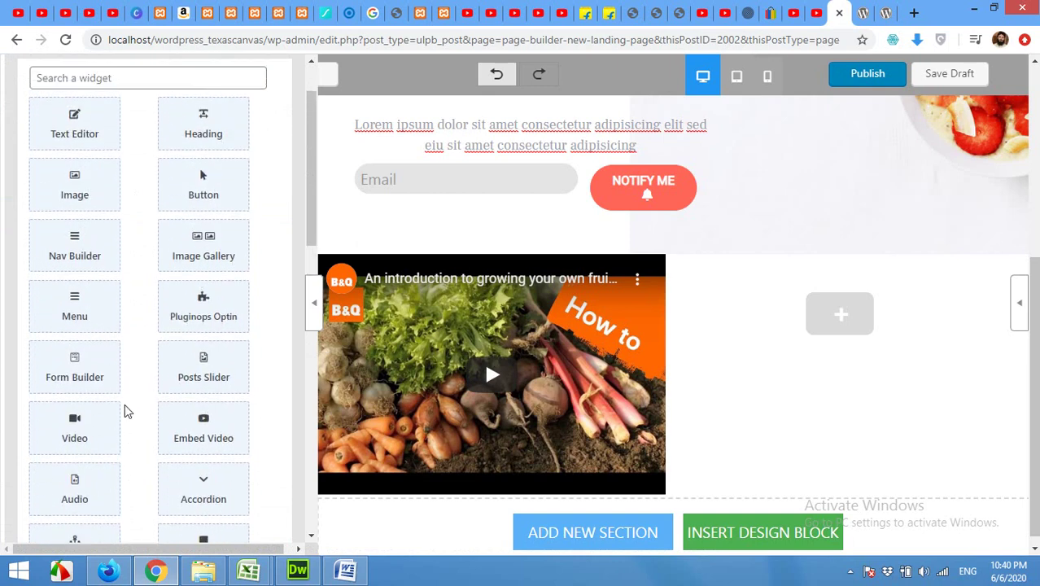
pyautogui.scroll(-5, 127, 411)
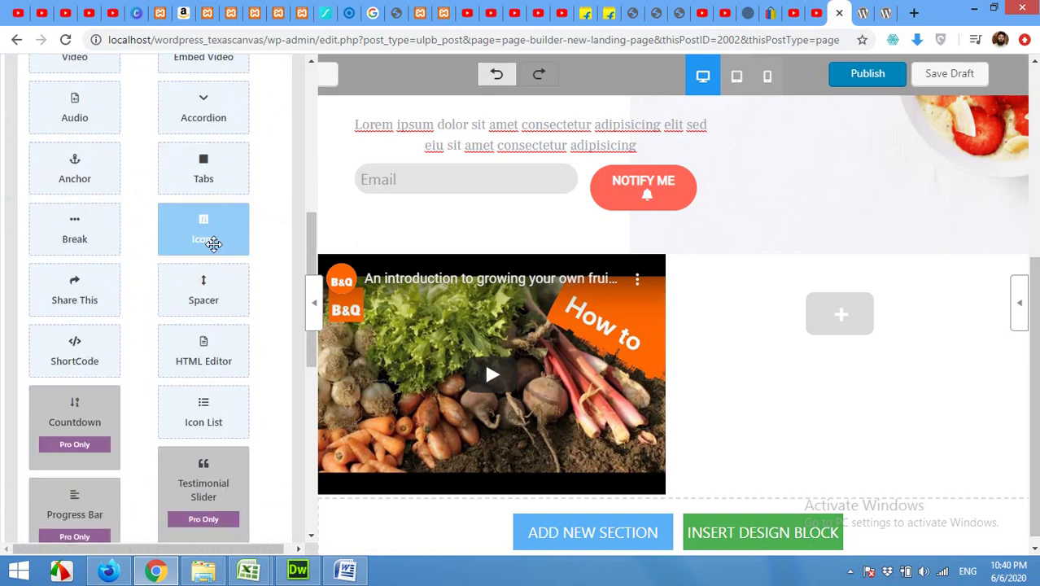
pyautogui.moveTo(209, 238); pyautogui.dragTo(850, 324)
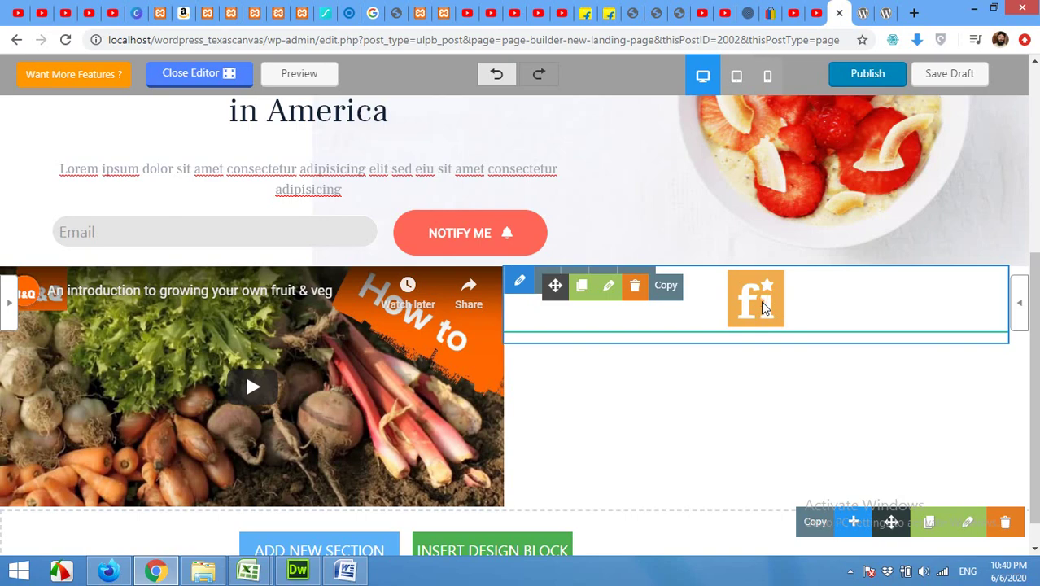
# Open the new icon widget's settings and its icon chooser.
pyautogui.click(761, 300)
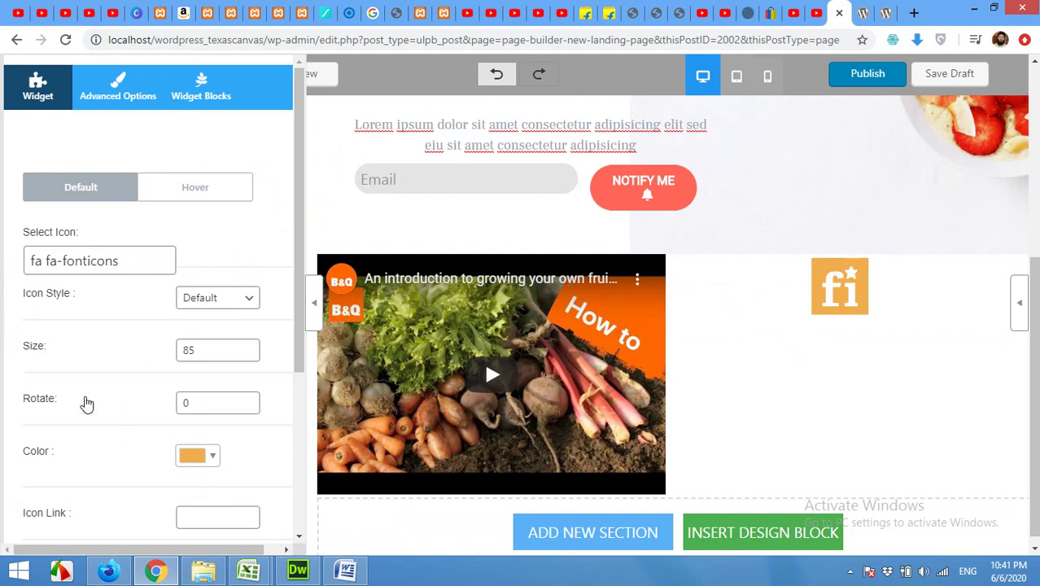
pyautogui.scroll(-1, 84, 395)
pyautogui.scroll(1, 59, 320)
pyautogui.moveTo(65, 261); pyautogui.dragTo(120, 260)
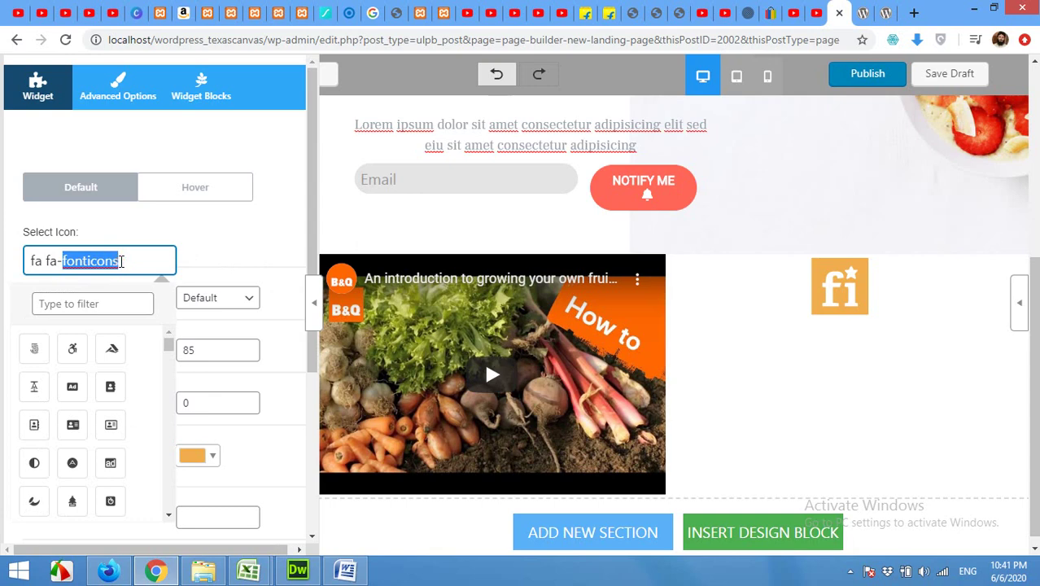
# Pick the balance-scale icon (fas fa-balance-scale) from the icon picker.
pyautogui.scroll(-2, 63, 404)
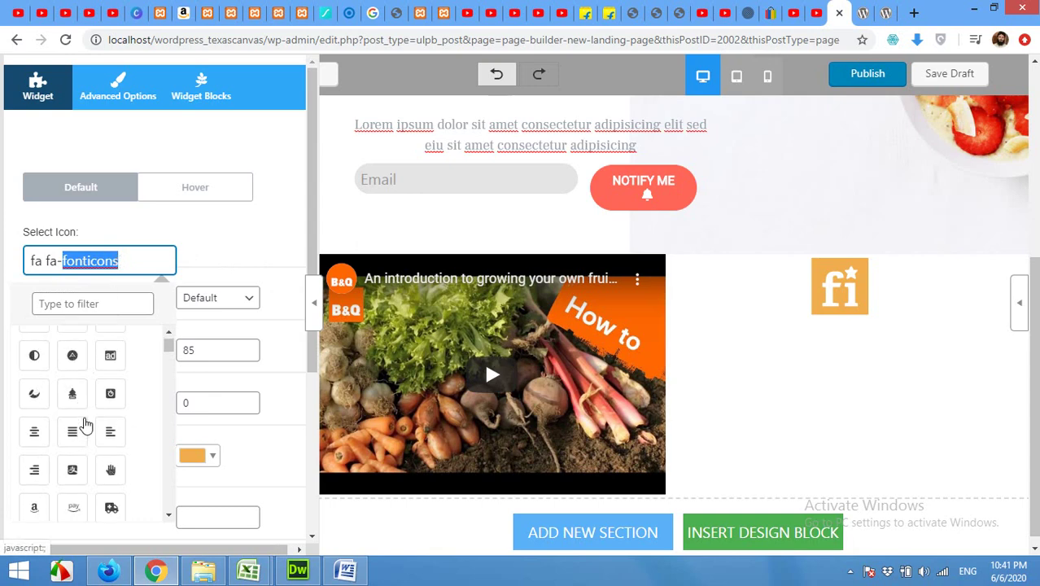
pyautogui.scroll(-5, 81, 428)
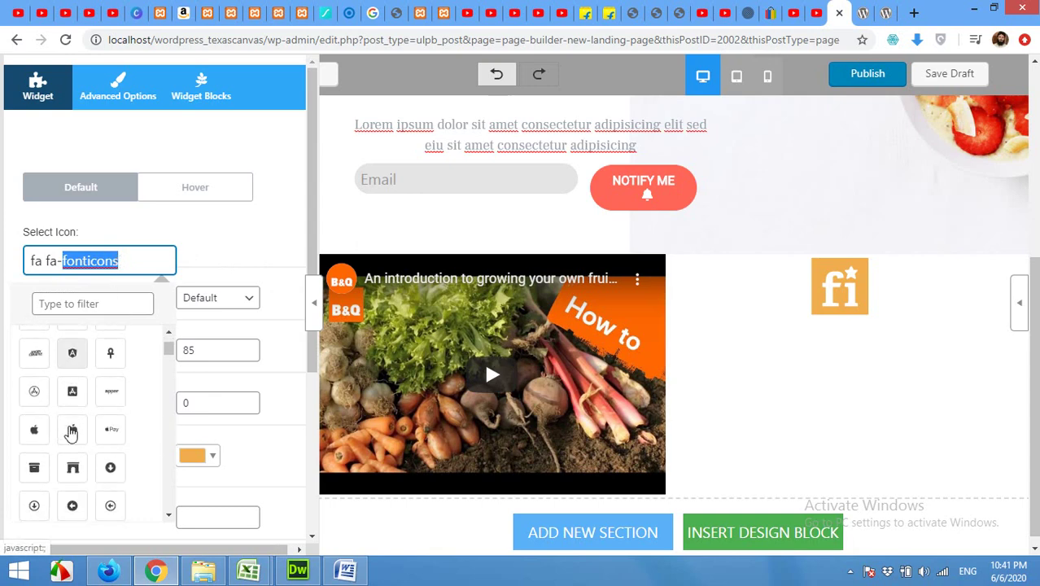
pyautogui.scroll(-5, 74, 424)
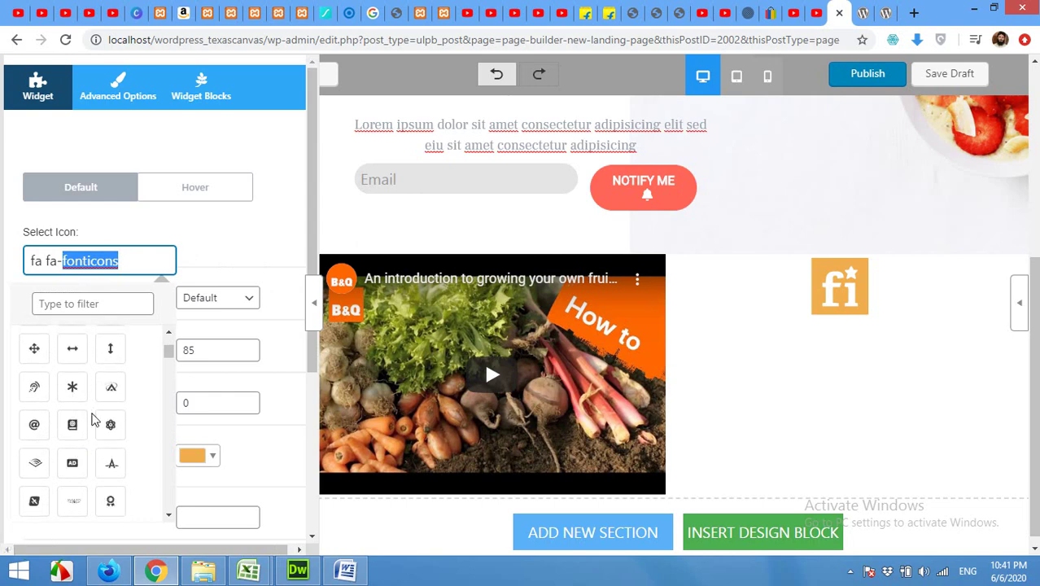
pyautogui.scroll(-4, 53, 420)
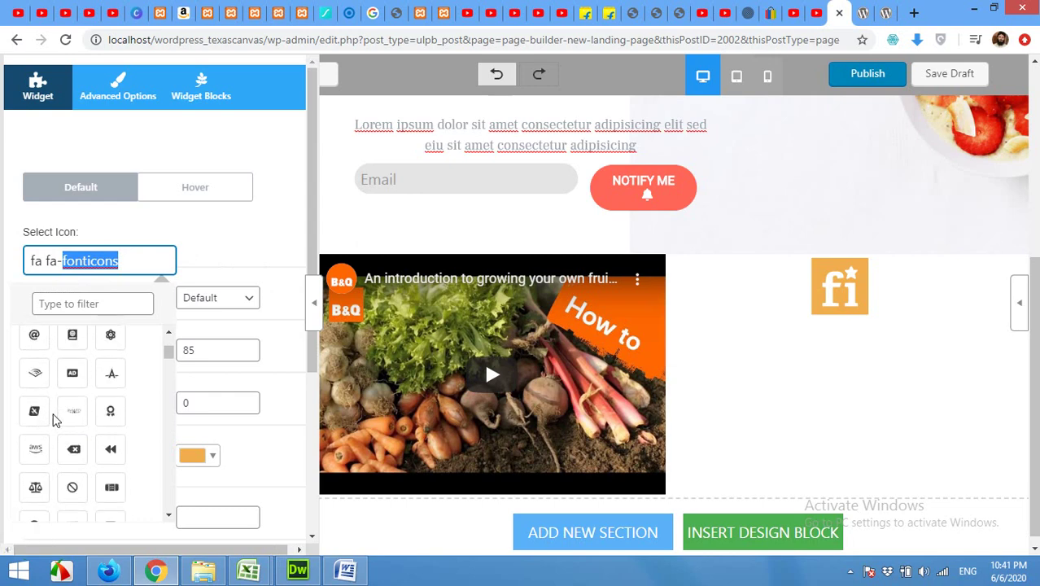
pyautogui.scroll(-4, 73, 464)
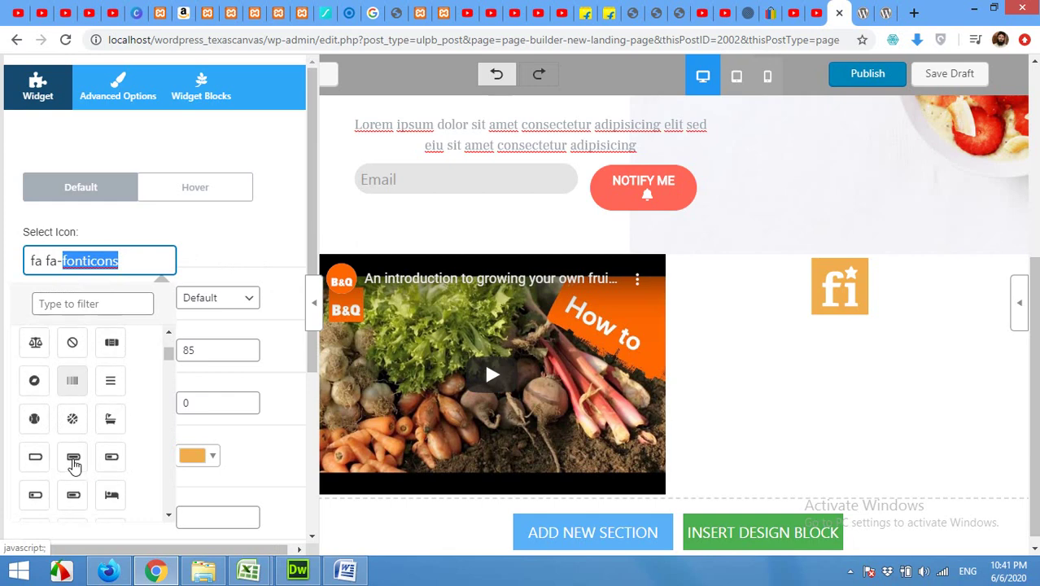
pyautogui.scroll(-1, 73, 465)
pyautogui.scroll(3, 74, 465)
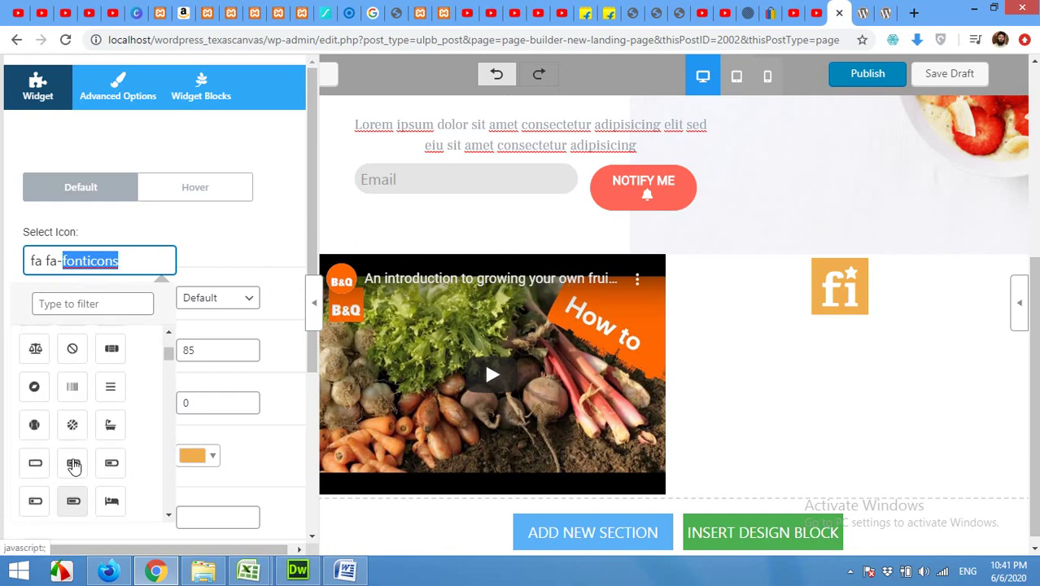
pyautogui.scroll(2, 69, 460)
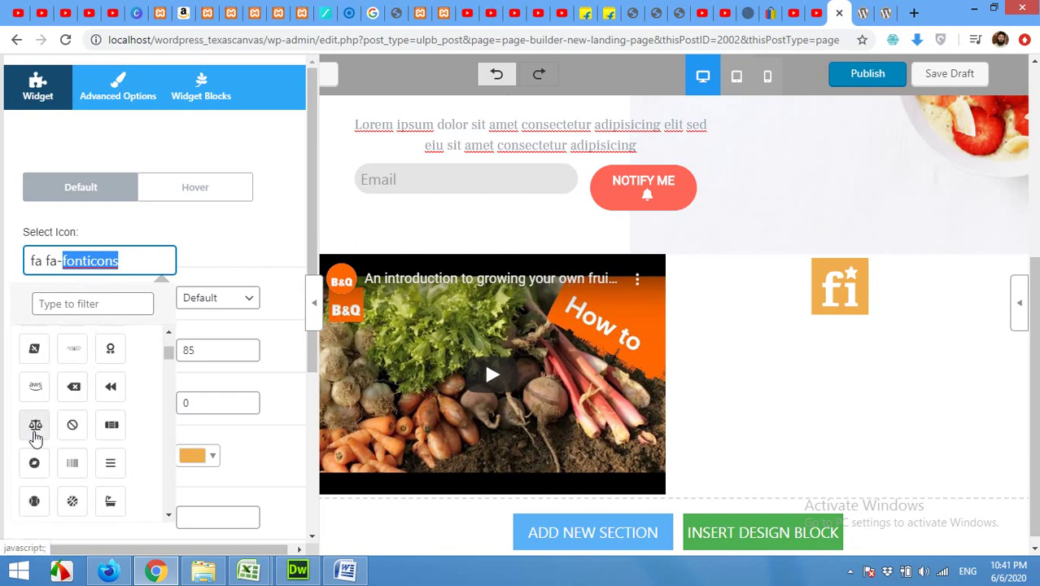
pyautogui.click(35, 426)
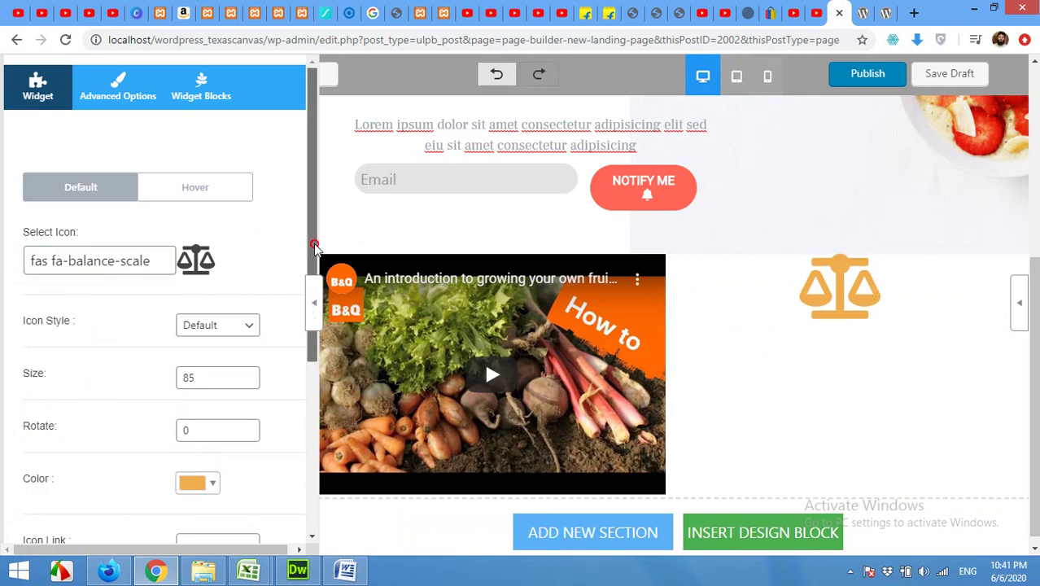
pyautogui.moveTo(310, 246); pyautogui.dragTo(309, 192)
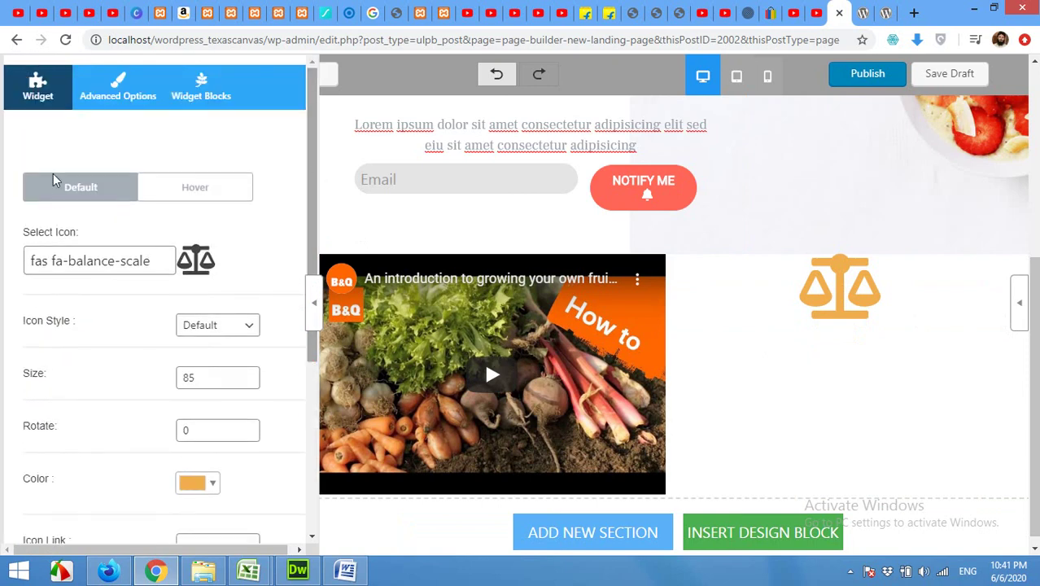
# Give the balance-scale icon a 10% widget margin in its advanced settings.
pyautogui.click(104, 98)
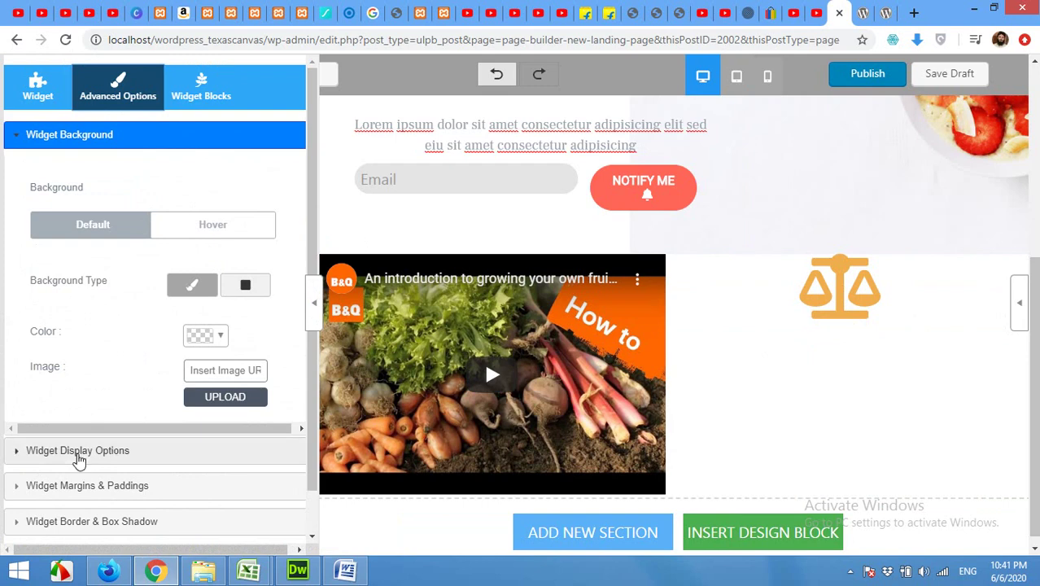
pyautogui.click(72, 486)
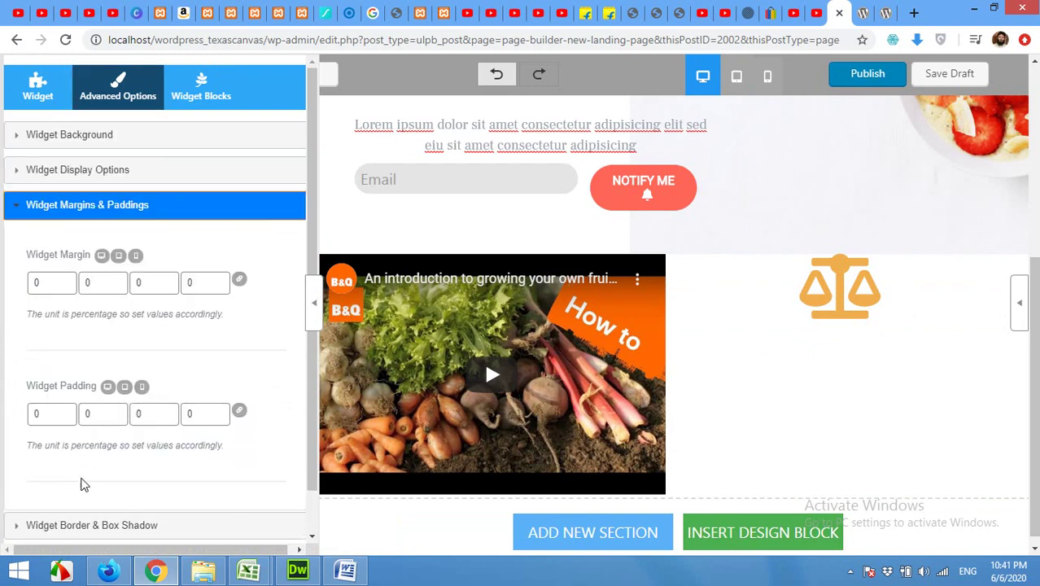
pyautogui.click(65, 279)
pyautogui.doubleClick(65, 279)
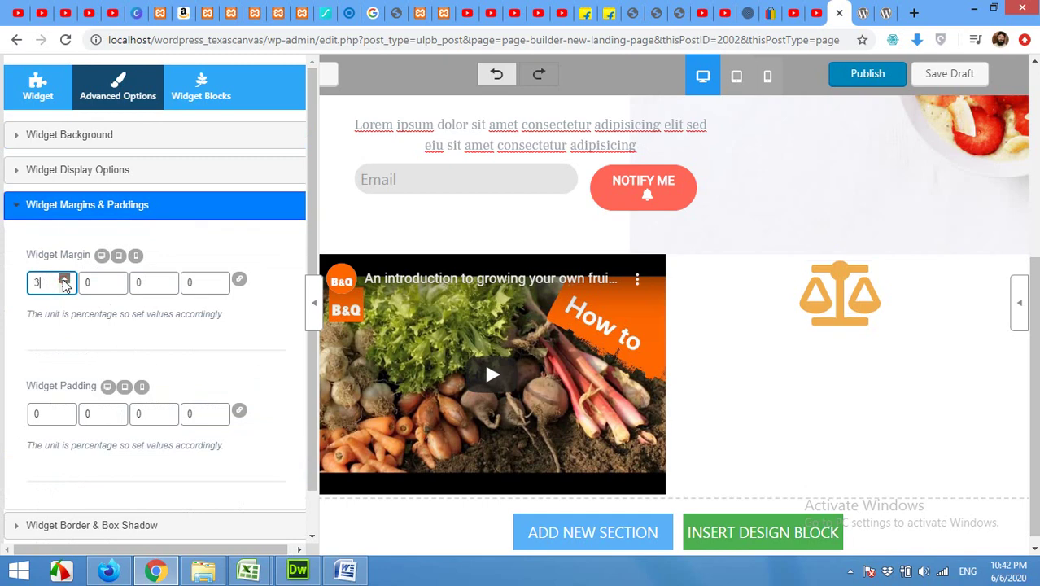
pyautogui.click(65, 279)
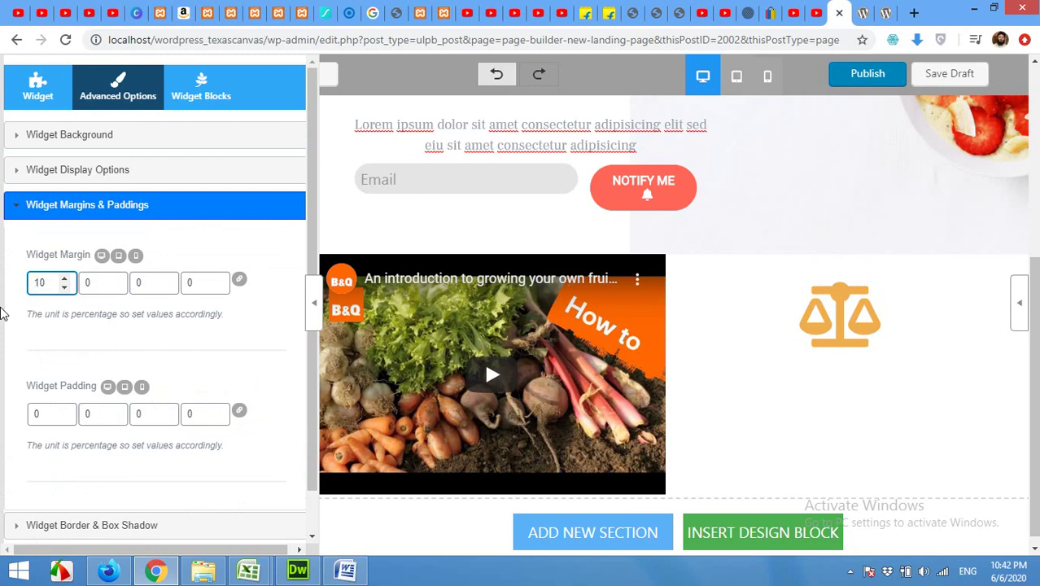
pyautogui.click(271, 341)
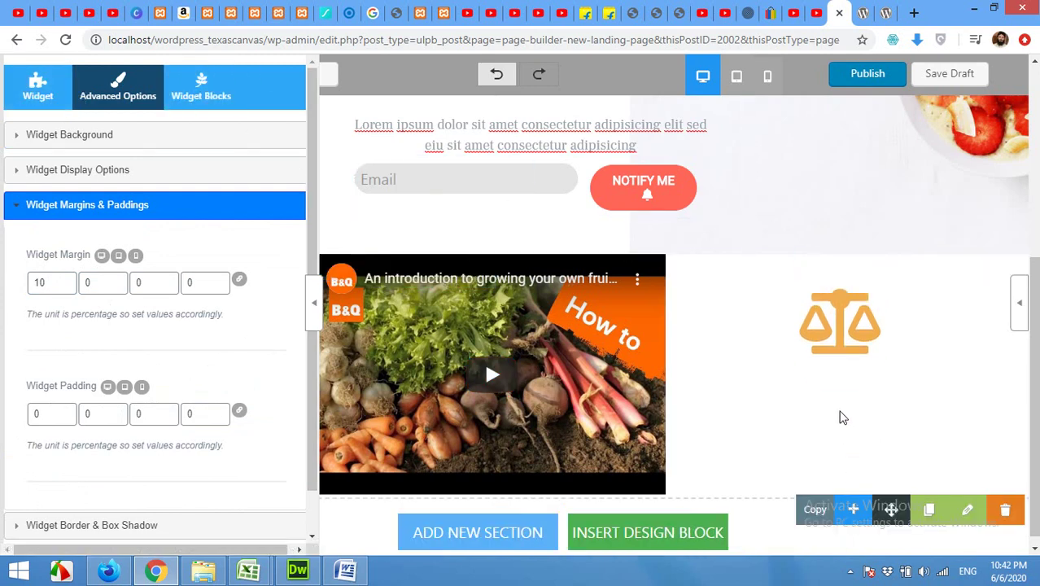
pyautogui.click(33, 96)
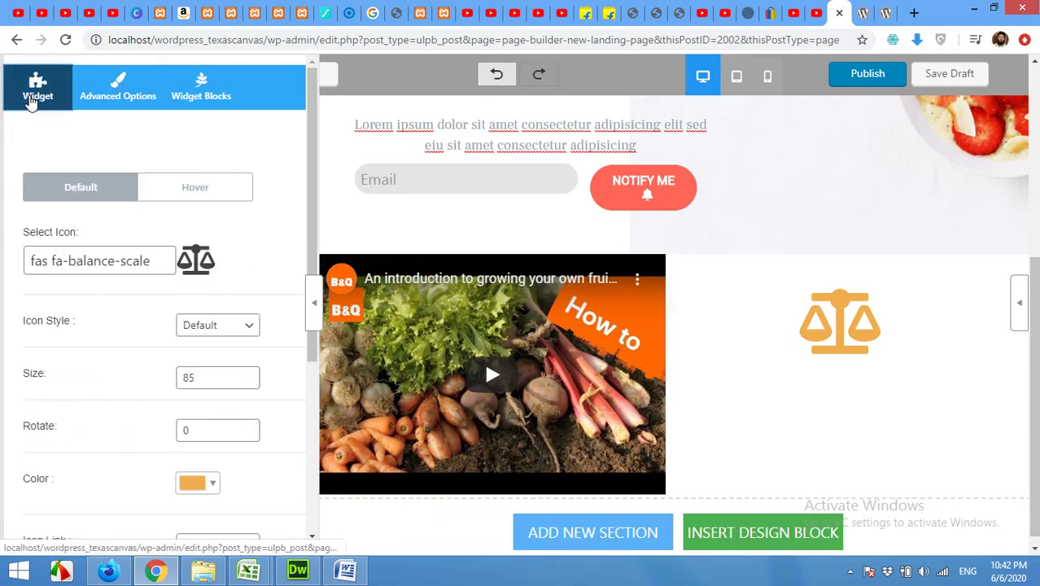
# Add a new row below the video section via the Insert Design Block library.
pyautogui.moveTo(900, 425)
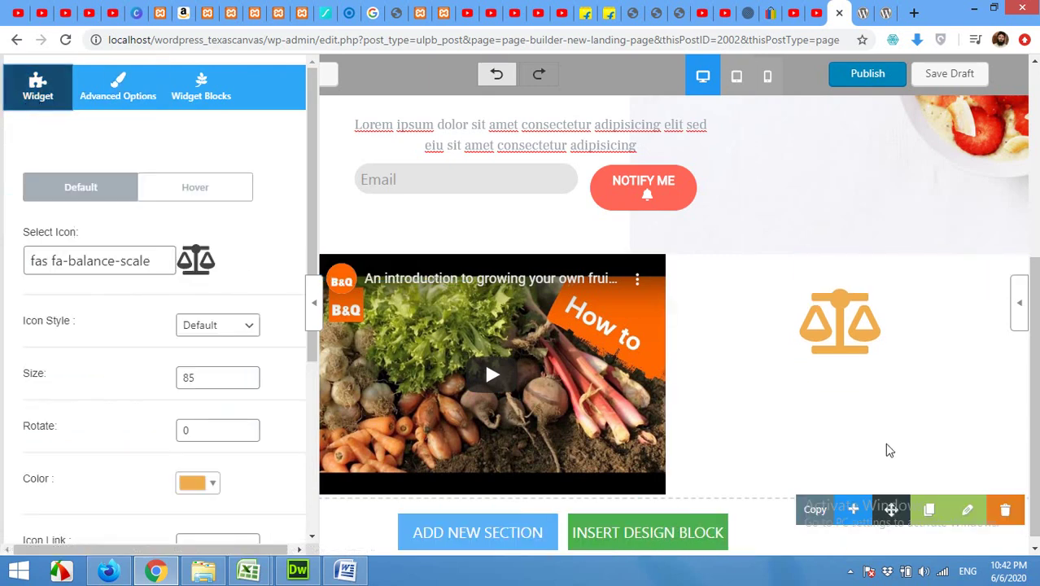
pyautogui.click(854, 510)
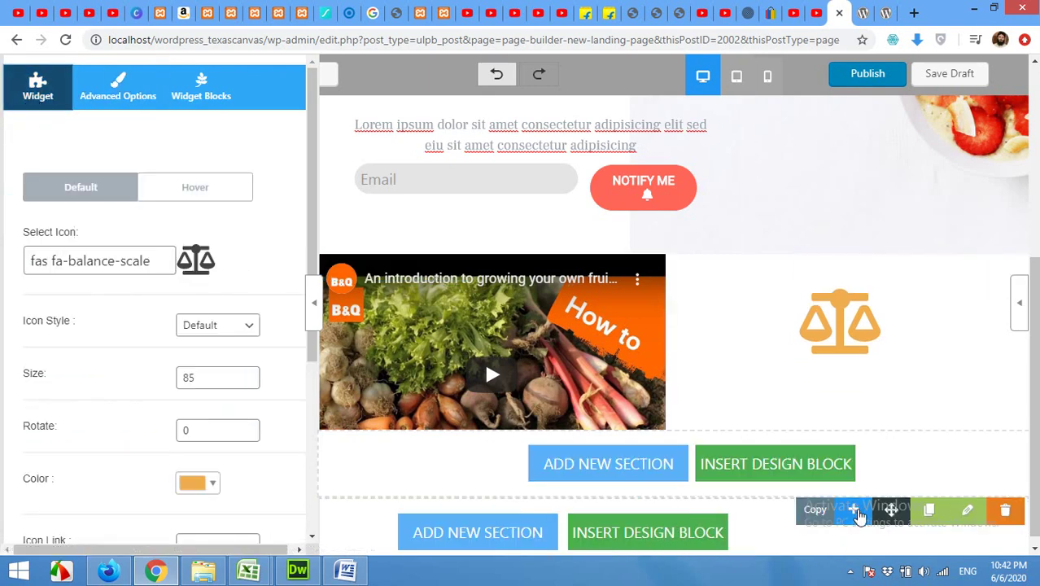
pyautogui.click(759, 464)
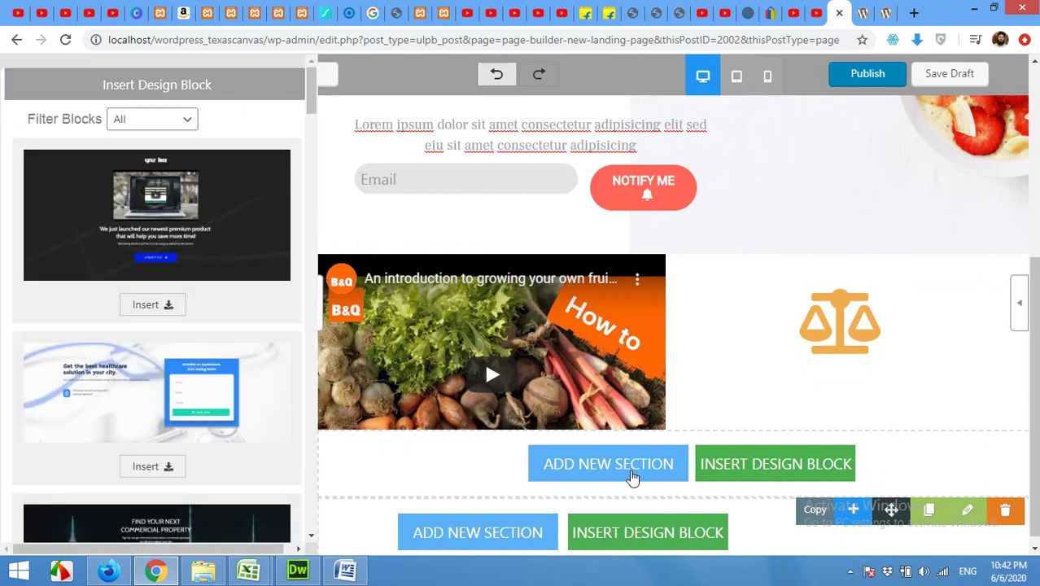
# Drag a Heading widget under the balance-scale icon in the right column.
pyautogui.click(889, 375)
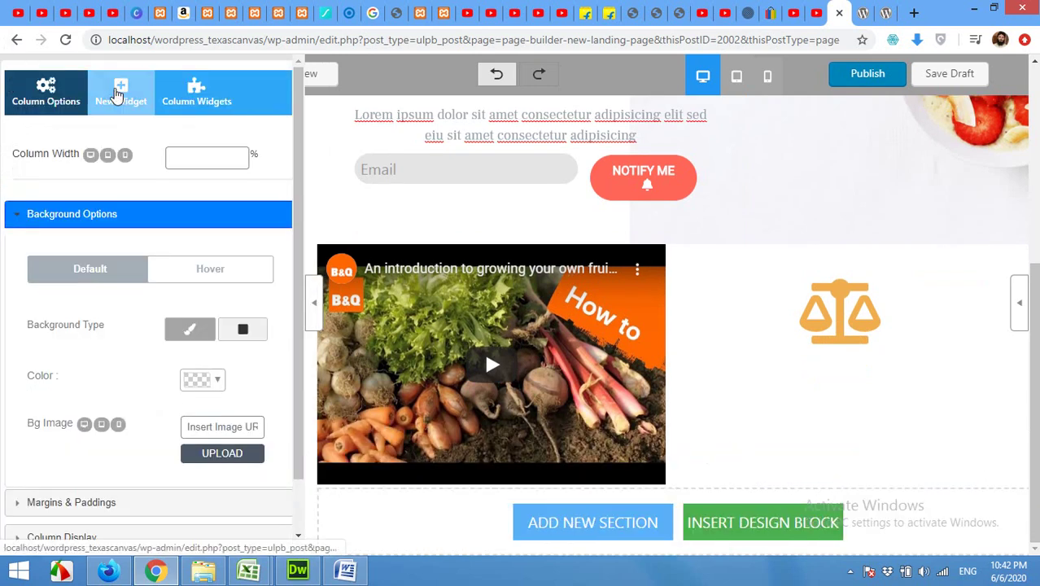
pyautogui.click(116, 95)
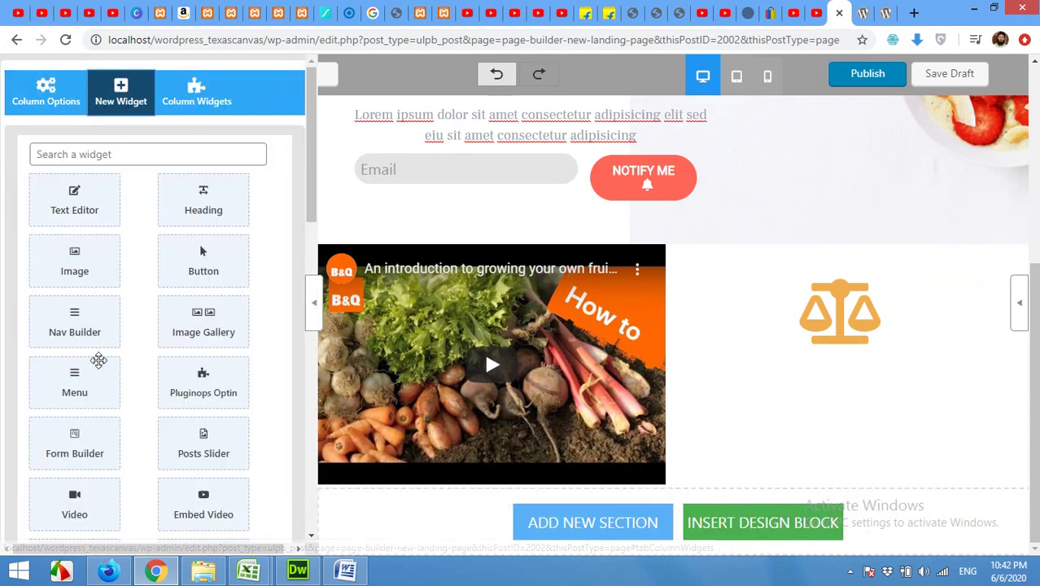
pyautogui.scroll(-1, 126, 377)
pyautogui.scroll(-5, 127, 378)
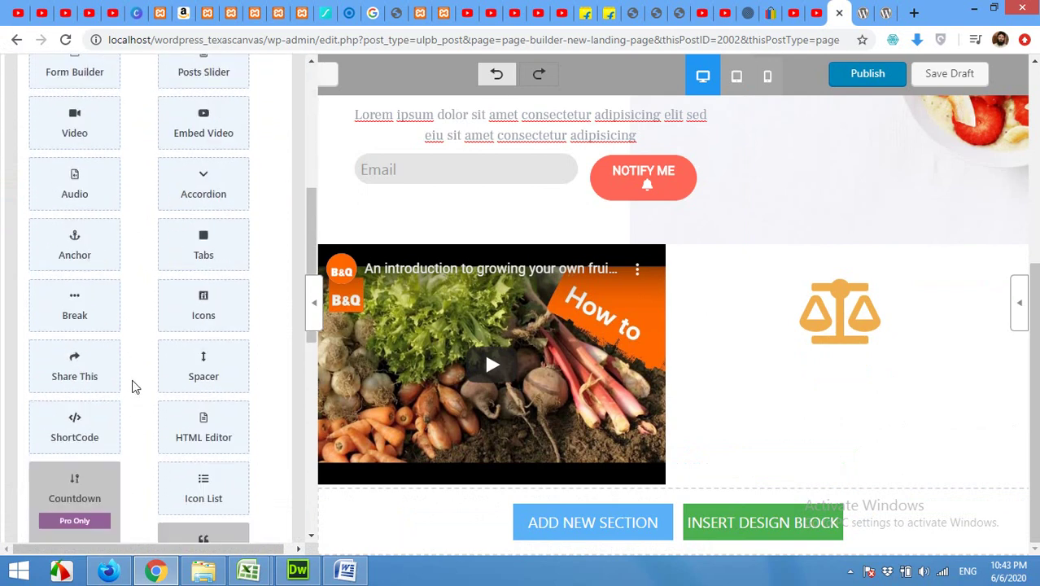
pyautogui.scroll(6, 134, 385)
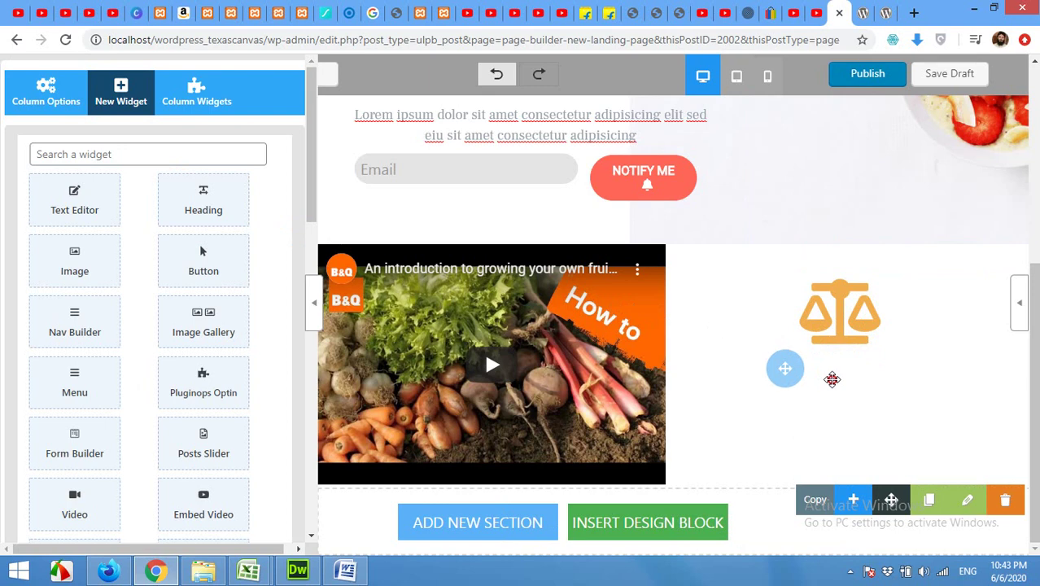
pyautogui.moveTo(849, 369); pyautogui.dragTo(888, 380)
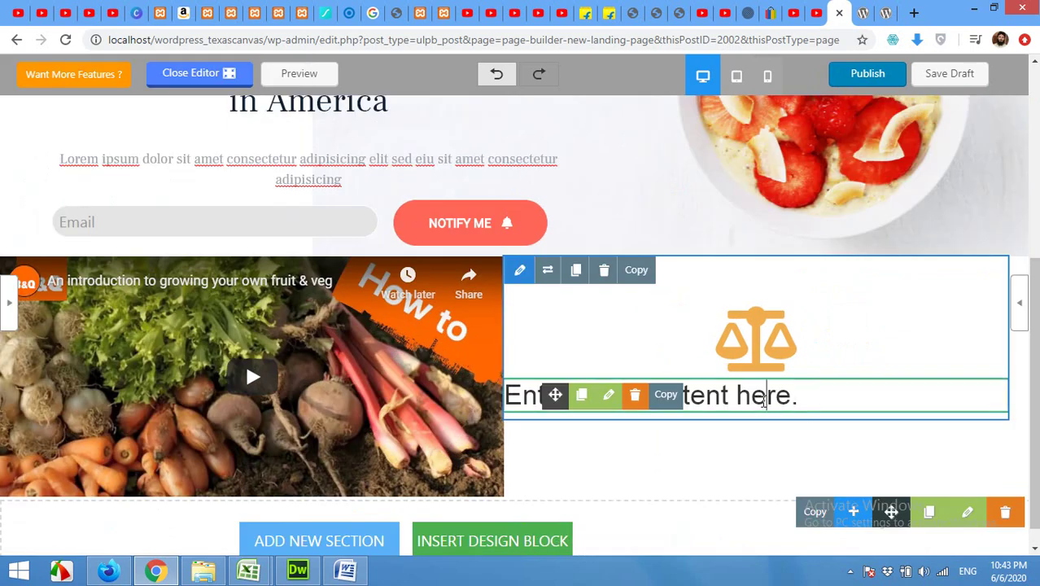
# Replace the heading placeholder 'Enter your content here' with 'Get the best.'.
pyautogui.click(605, 397)
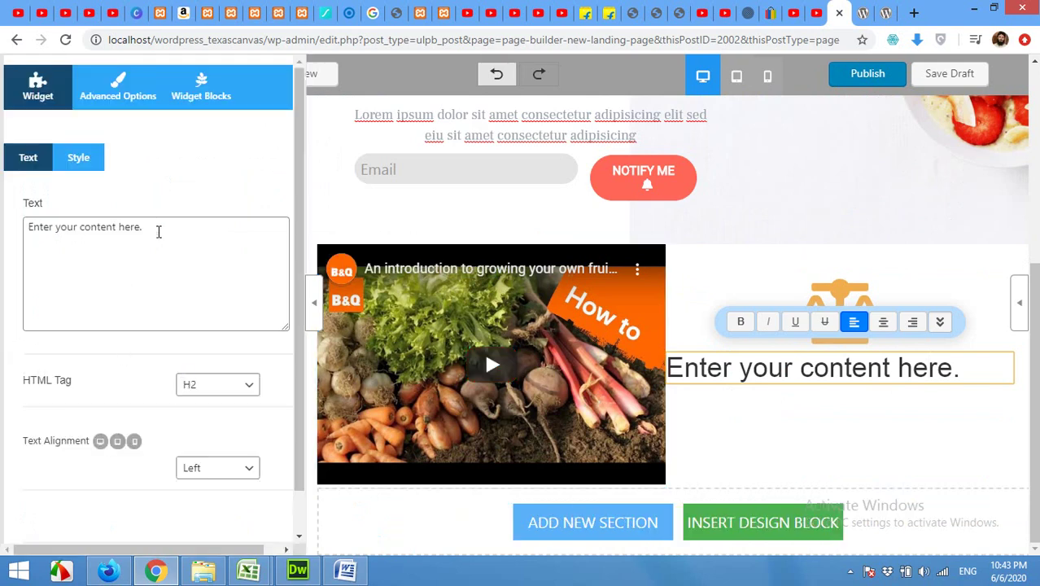
pyautogui.click(57, 257)
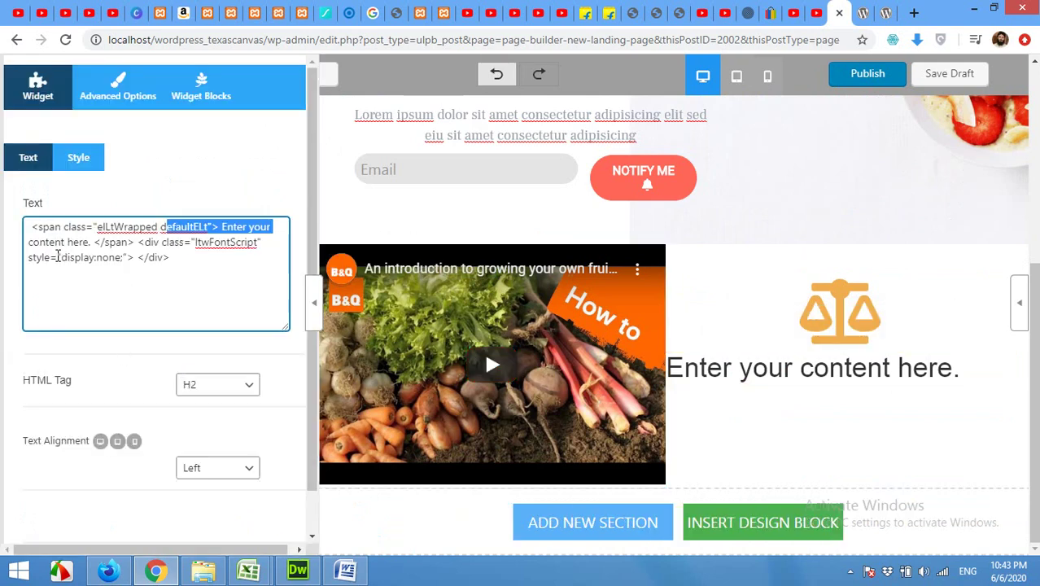
pyautogui.click(157, 257)
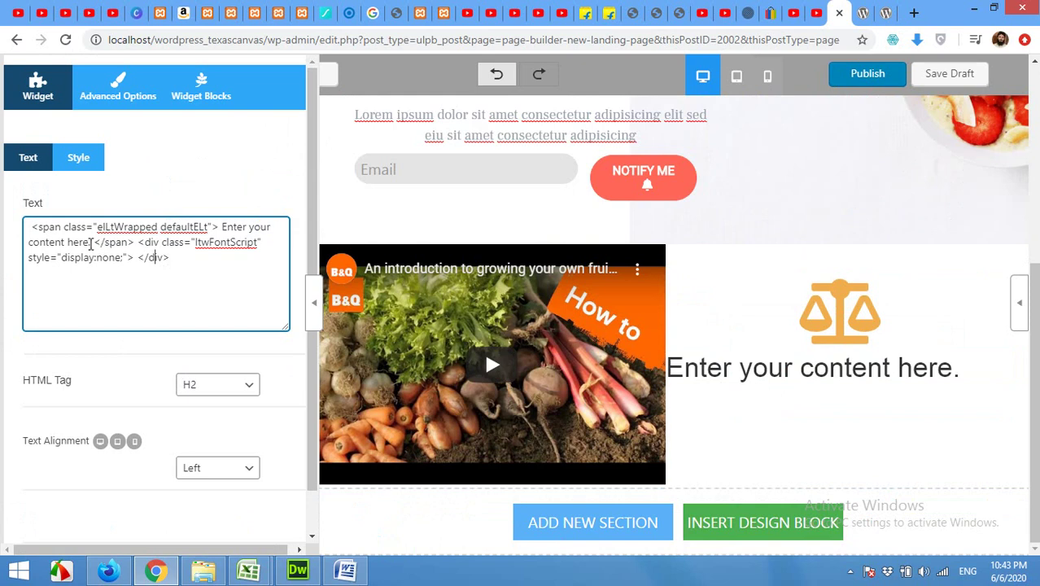
pyautogui.moveTo(89, 243); pyautogui.dragTo(222, 231)
pyautogui.write('Get th')
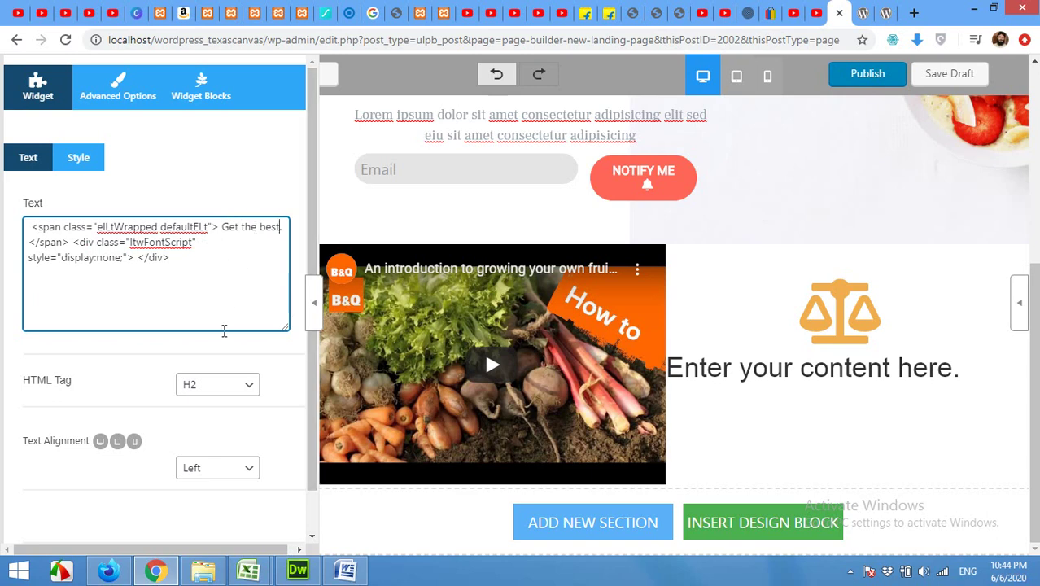
# Set the 'Get the best.' heading's text alignment to Center.
pyautogui.click(199, 472)
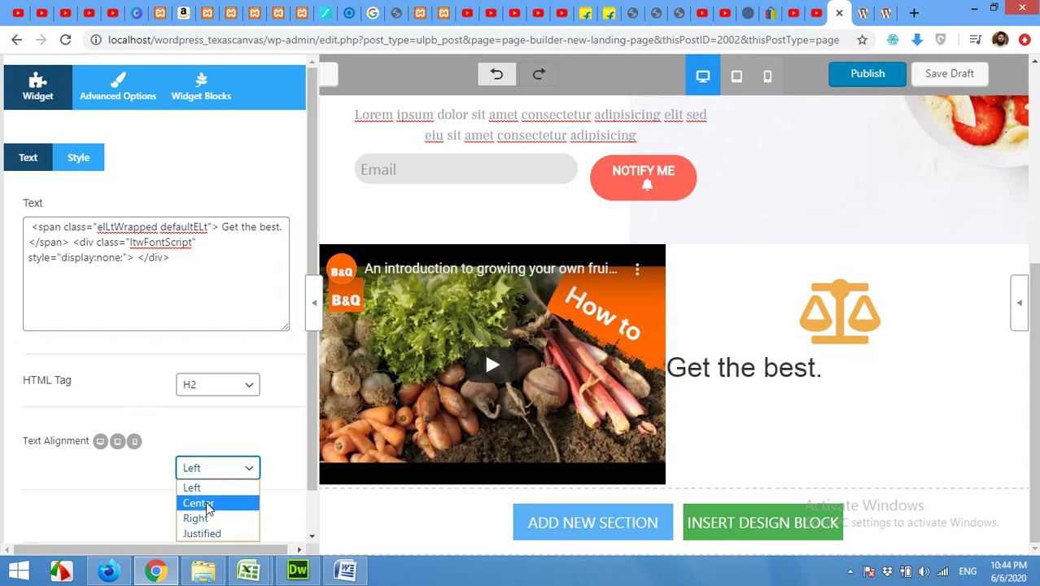
pyautogui.click(207, 505)
pyautogui.moveTo(898, 453)
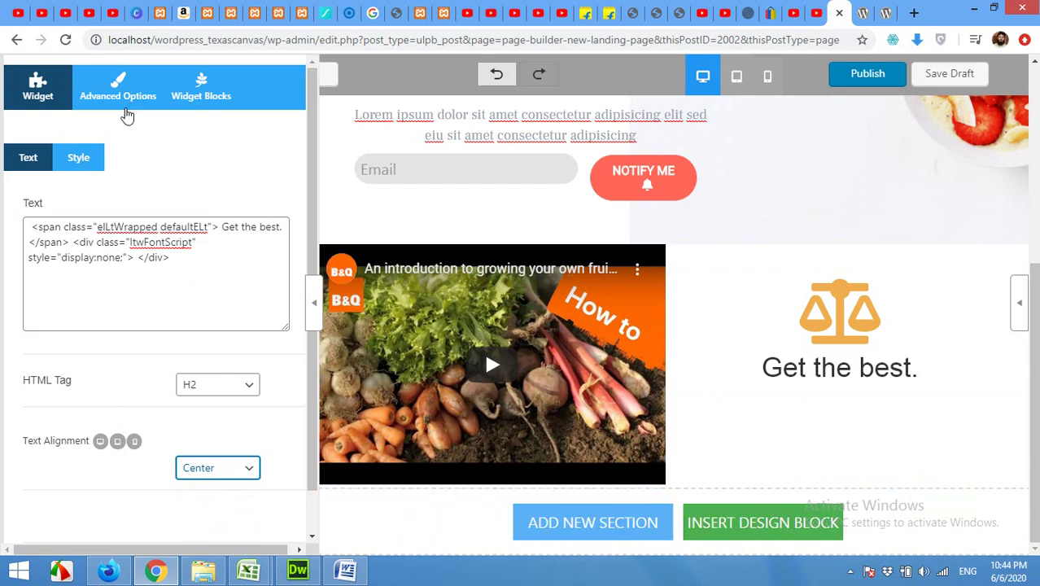
pyautogui.moveTo(793, 324)
pyautogui.moveTo(819, 291)
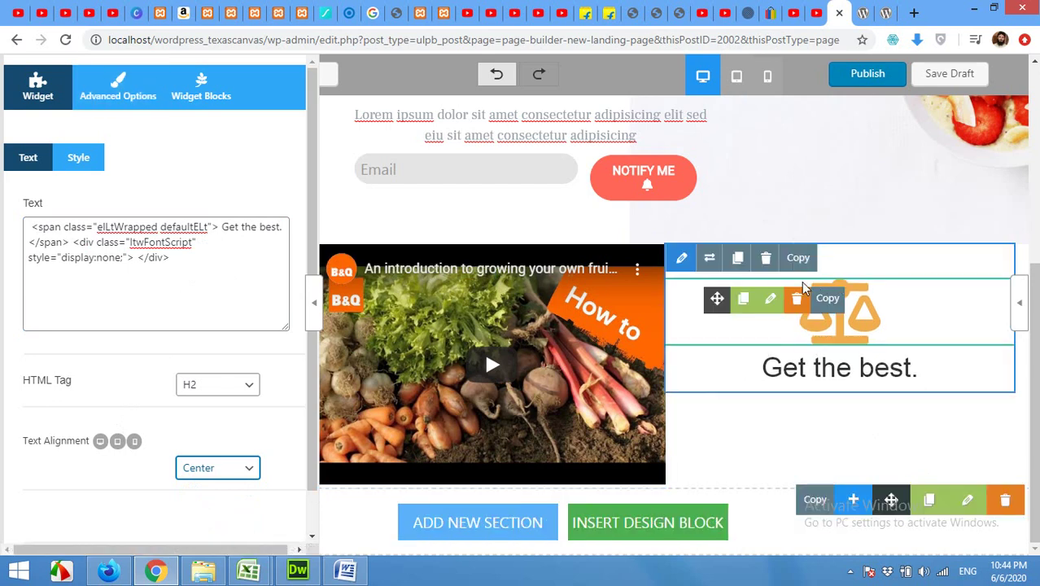
# Drop a Text Editor widget into the right column below the 'Get the best.' heading.
pyautogui.click(683, 259)
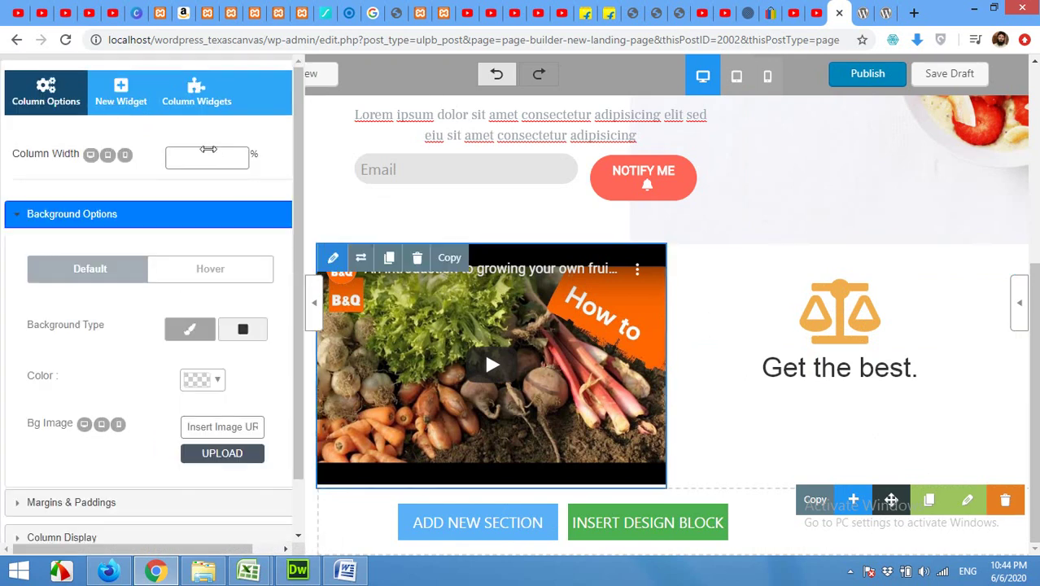
pyautogui.click(122, 99)
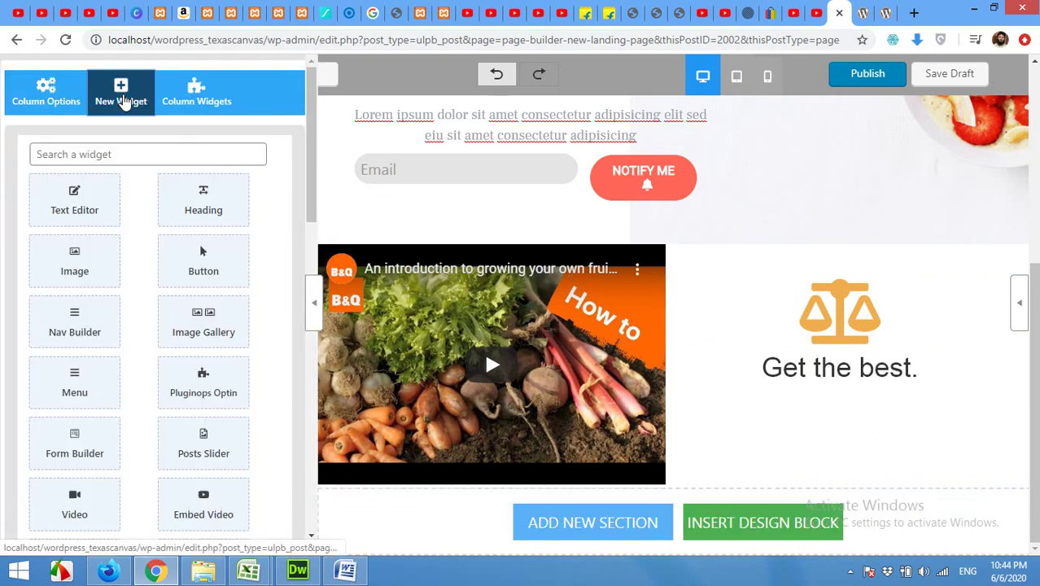
pyautogui.moveTo(70, 205); pyautogui.dragTo(861, 432)
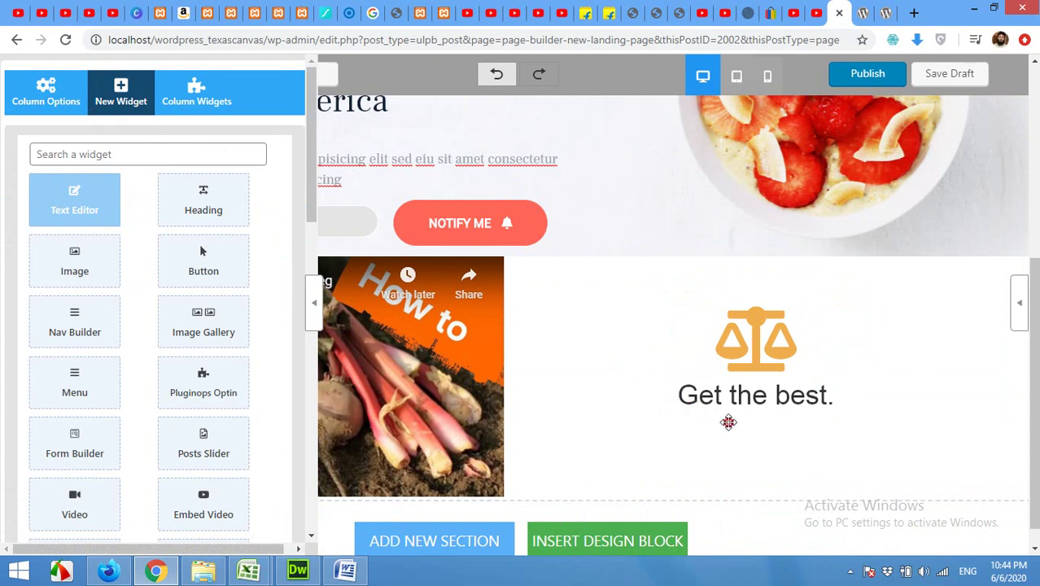
pyautogui.moveTo(729, 422); pyautogui.dragTo(727, 423)
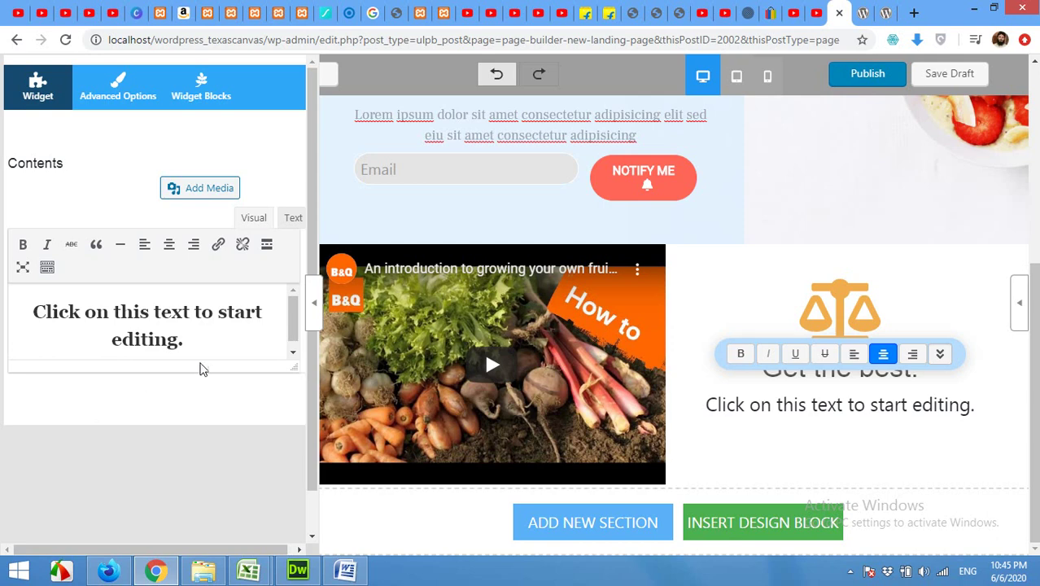
# Replace the placeholder paragraph with 'This is the amazing stuff you get.'.
pyautogui.click(189, 340)
pyautogui.moveTo(189, 341); pyautogui.dragTo(37, 309)
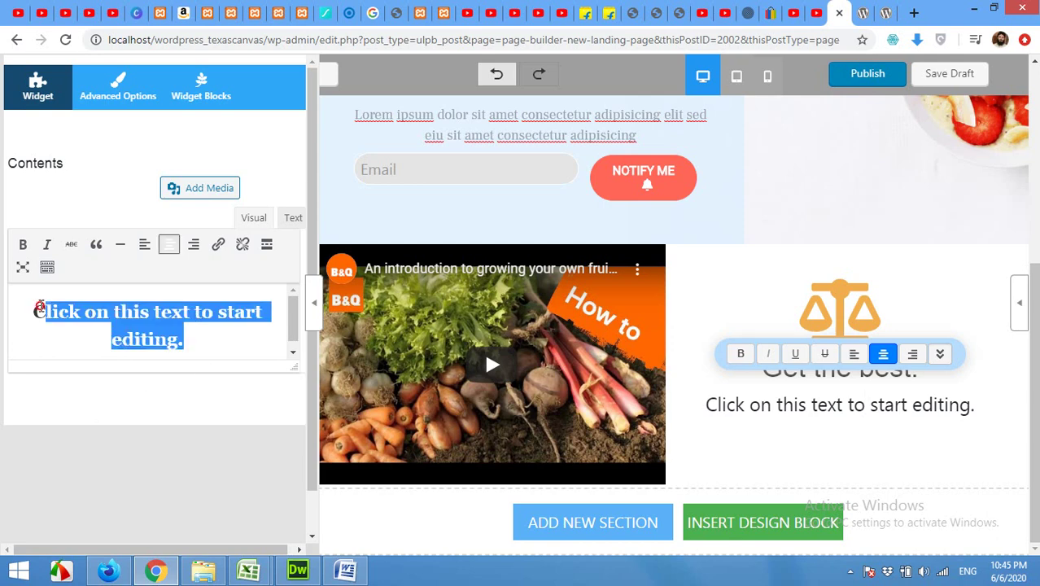
pyautogui.press('BackSpace')
pyautogui.press('BackSpace')
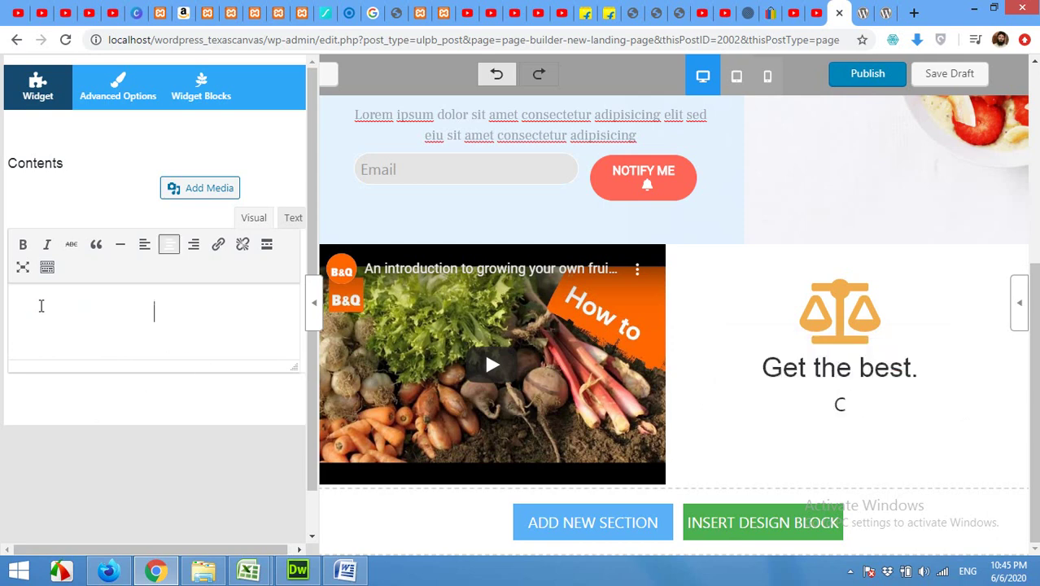
pyautogui.write('This is the amazind')
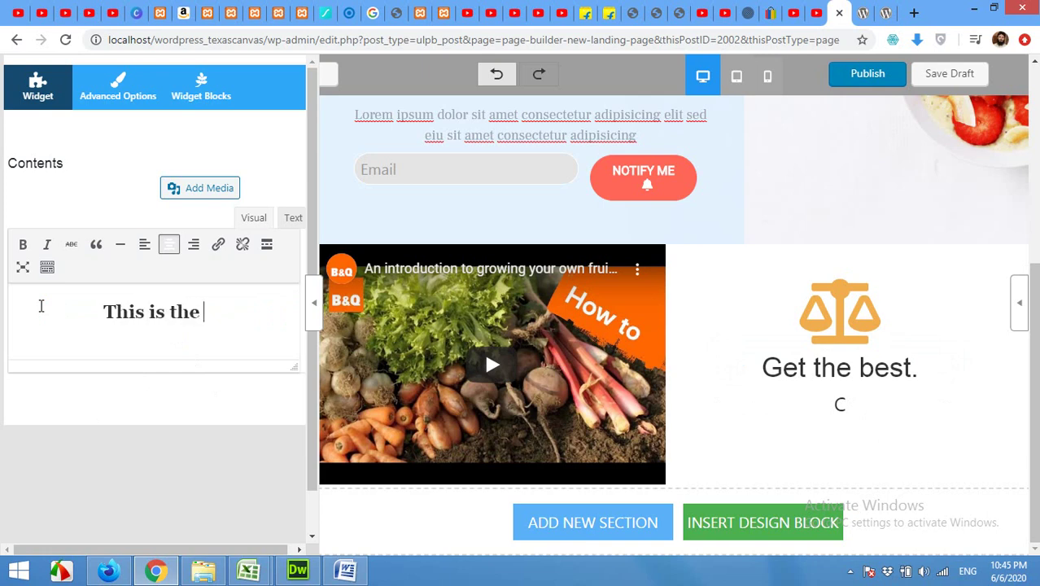
pyautogui.press('BackSpace')
pyautogui.press('BackSpace')
pyautogui.write('g ')
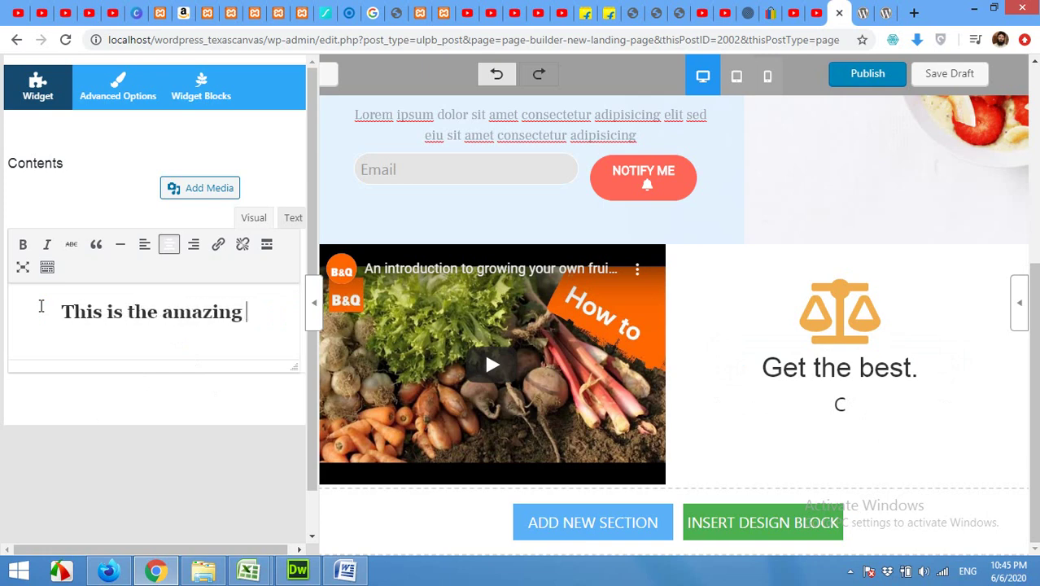
pyautogui.write('stuff ')
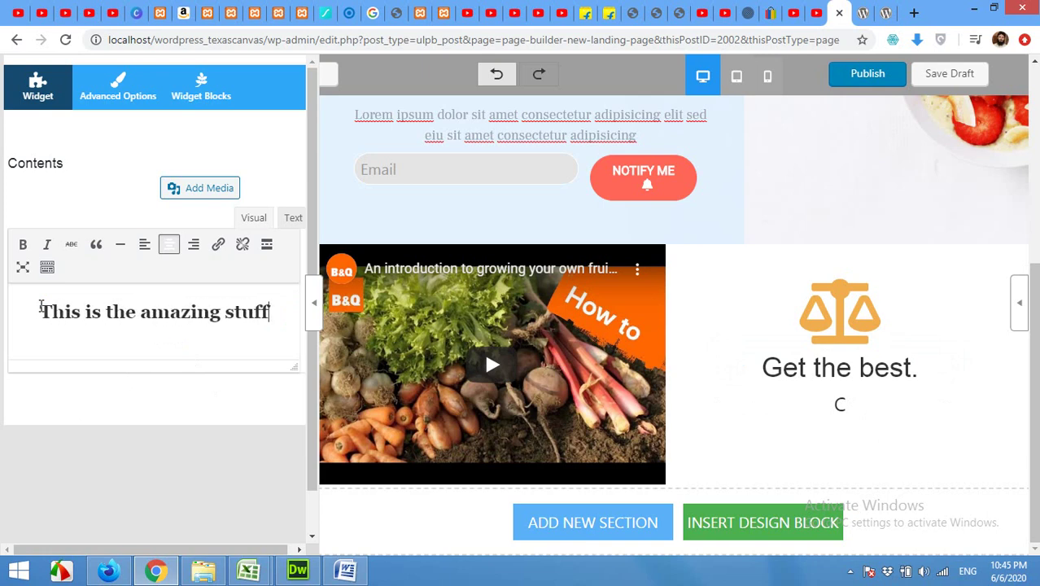
pyautogui.write('you get')
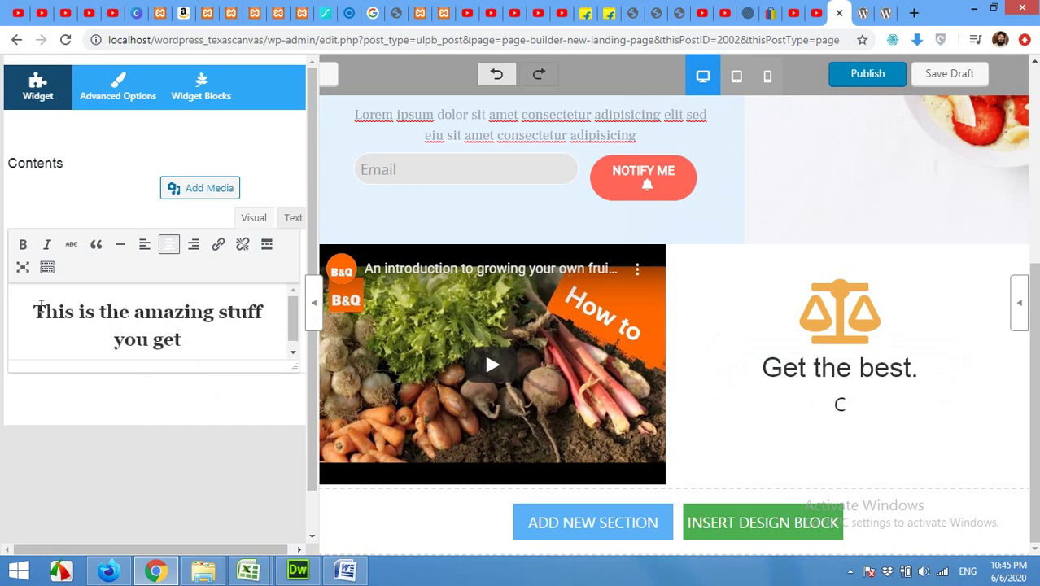
pyautogui.write('.')
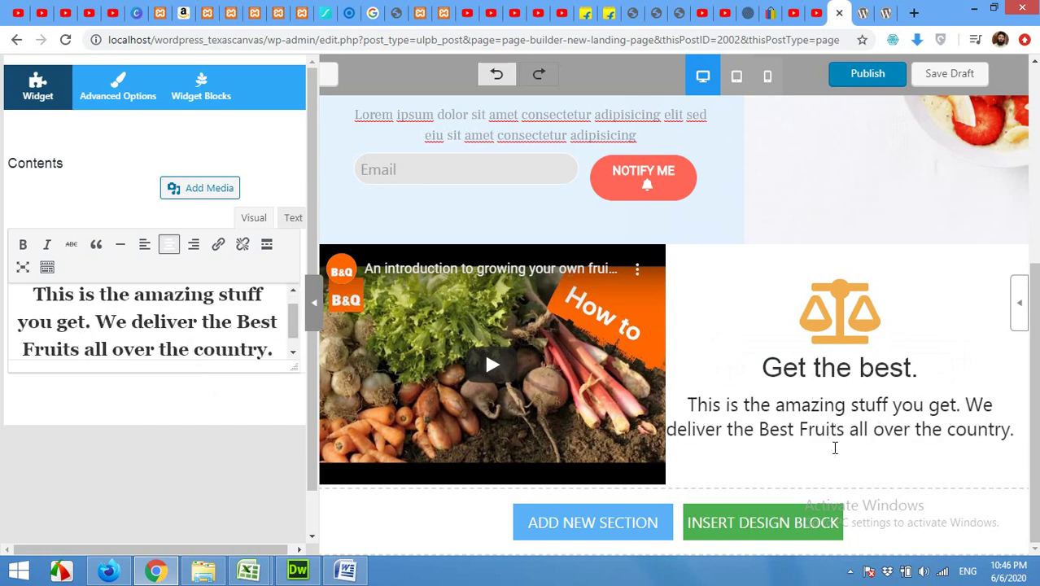
pyautogui.moveTo(818, 468)
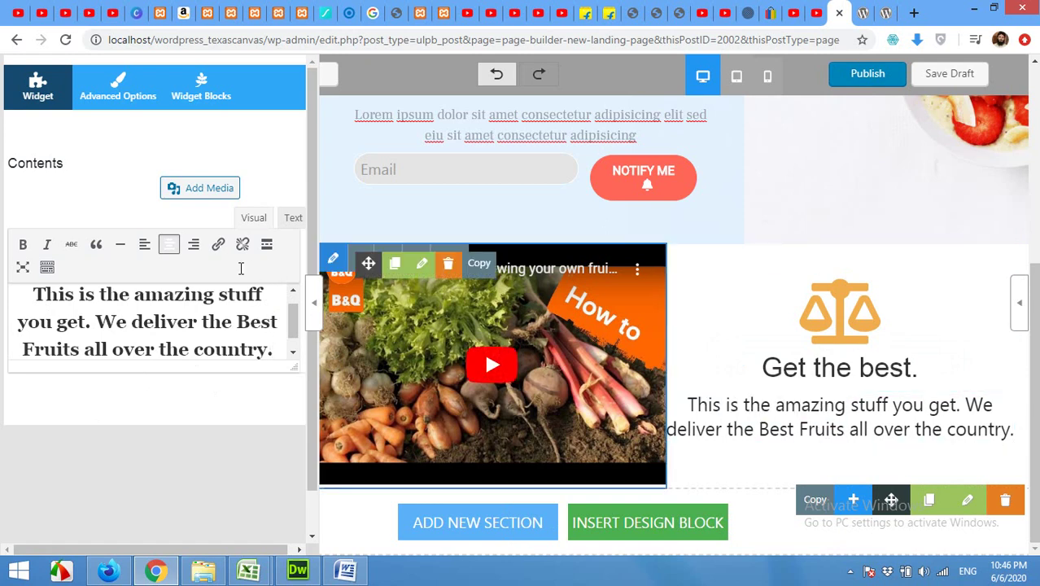
# Set the text widget's margin fields to 20% so the paragraph narrows under the heading.
pyautogui.click(120, 92)
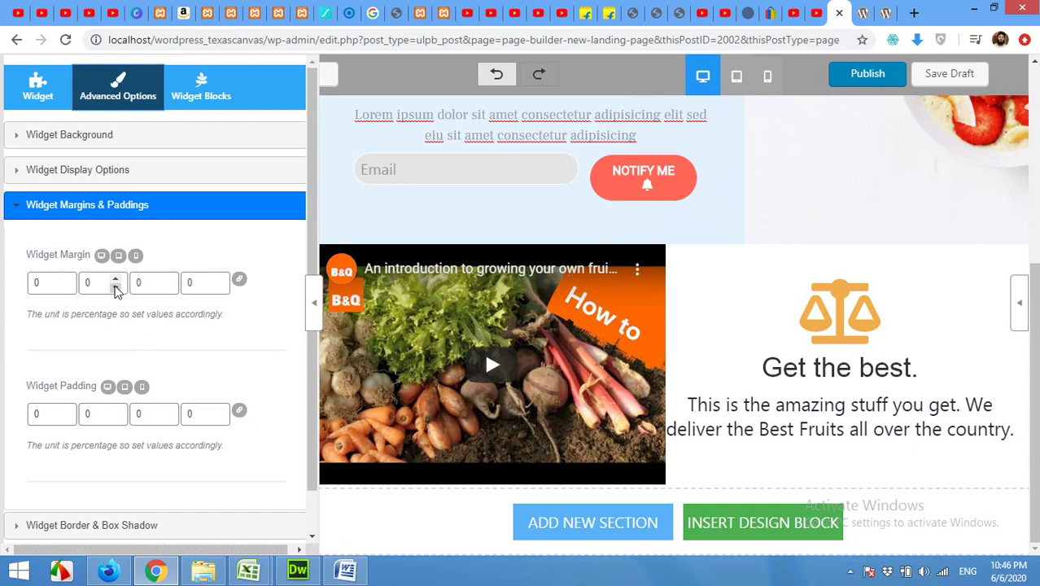
pyautogui.doubleClick(88, 283)
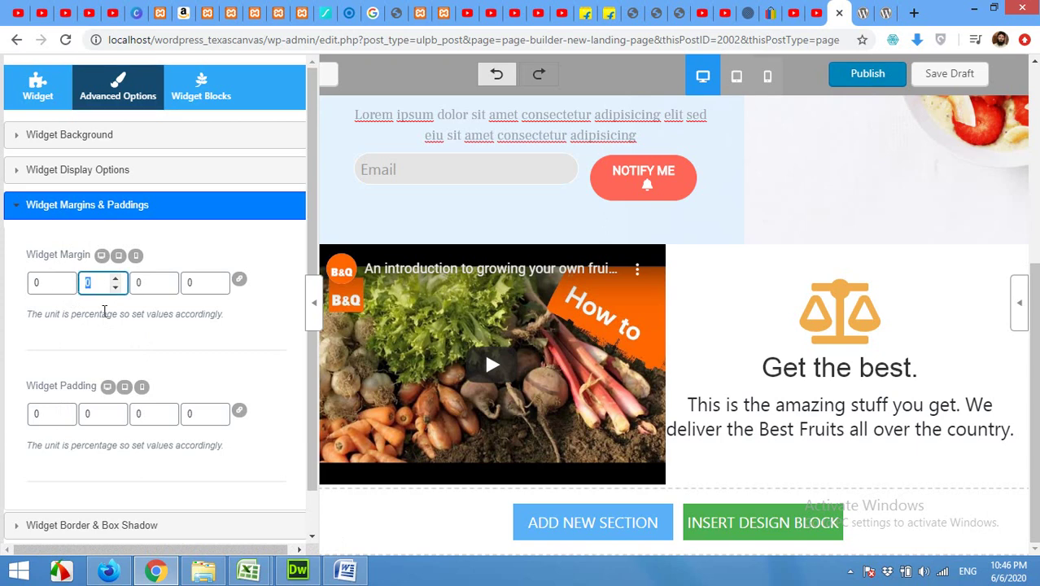
pyautogui.click(200, 284)
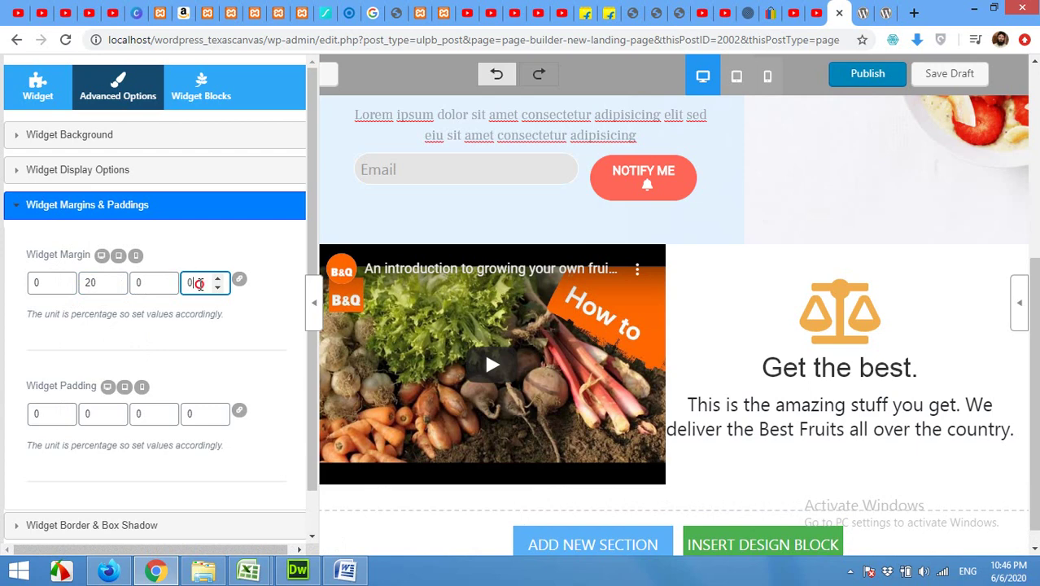
pyautogui.press('BackSpace')
pyautogui.click(777, 458)
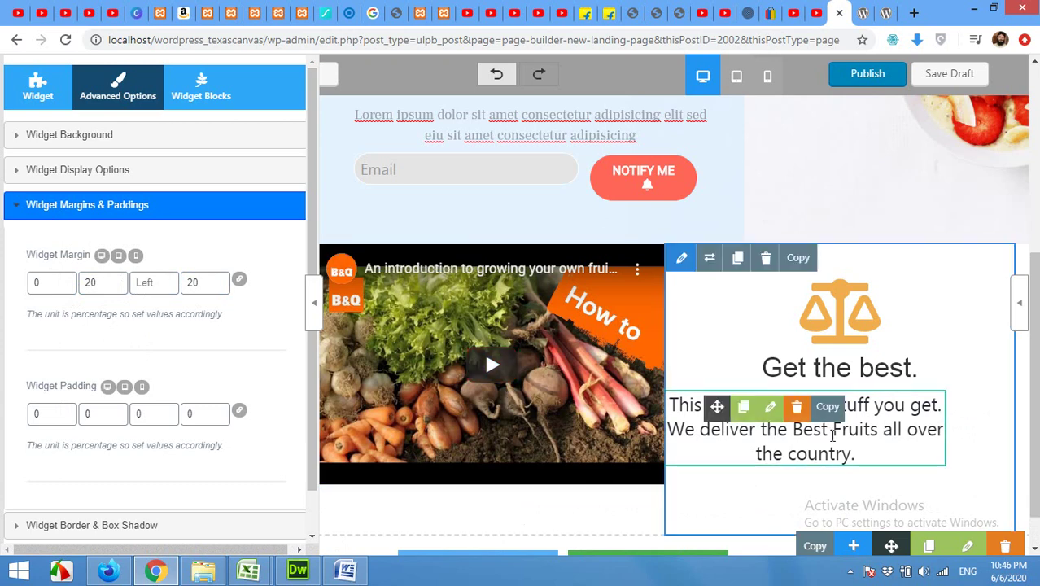
pyautogui.doubleClick(90, 283)
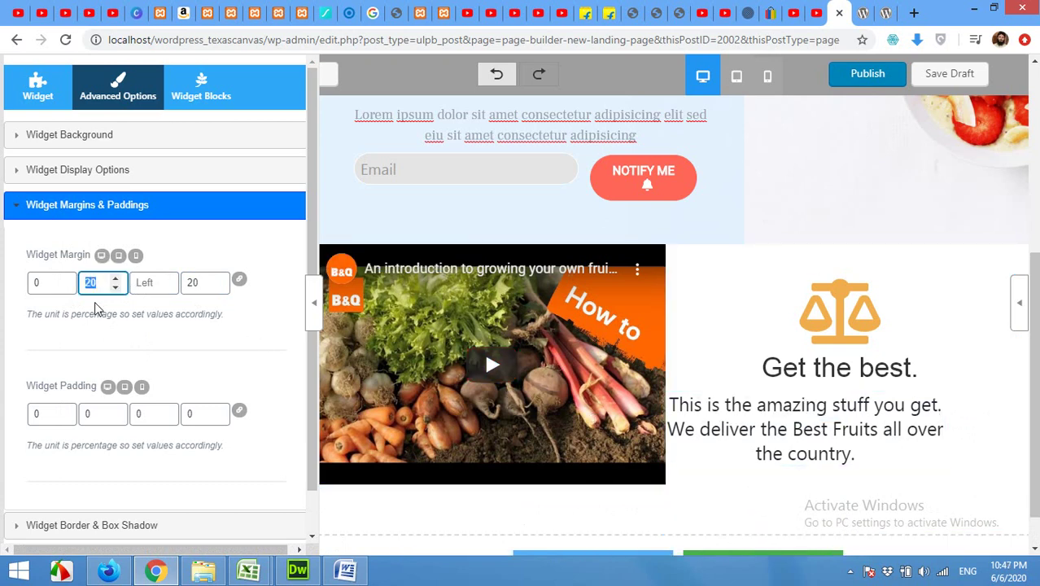
pyautogui.click(162, 283)
pyautogui.click(151, 282)
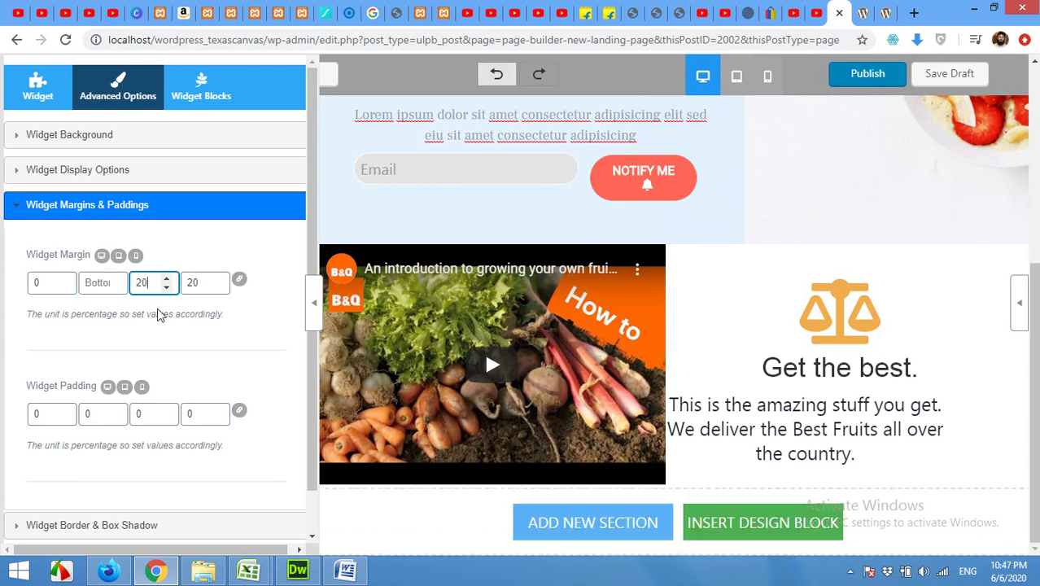
pyautogui.write('20')
pyautogui.click(227, 331)
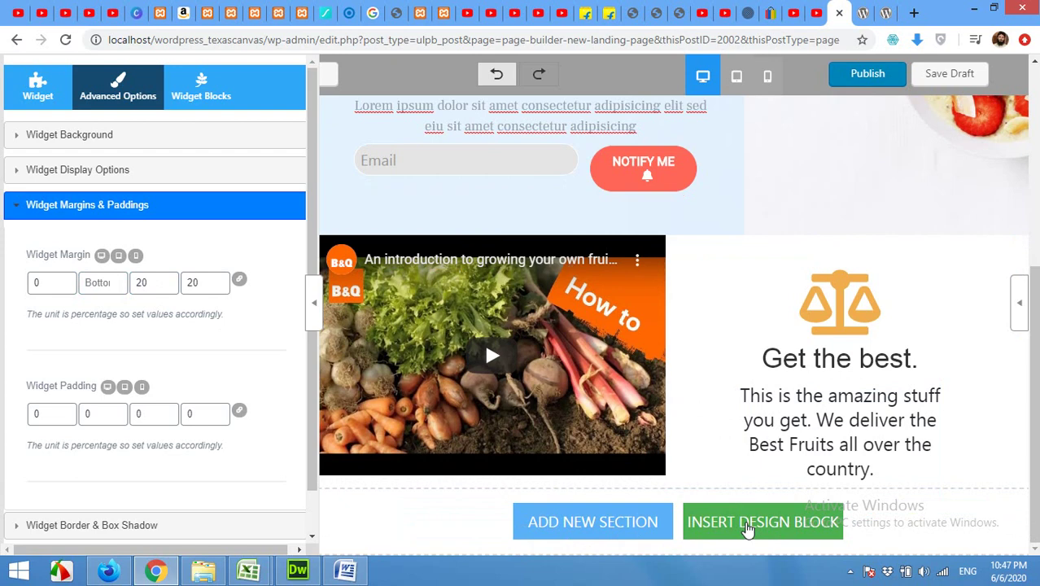
# Insert the four-column pricing design block (Free, $29, $79, $79) below the video section.
pyautogui.click(748, 525)
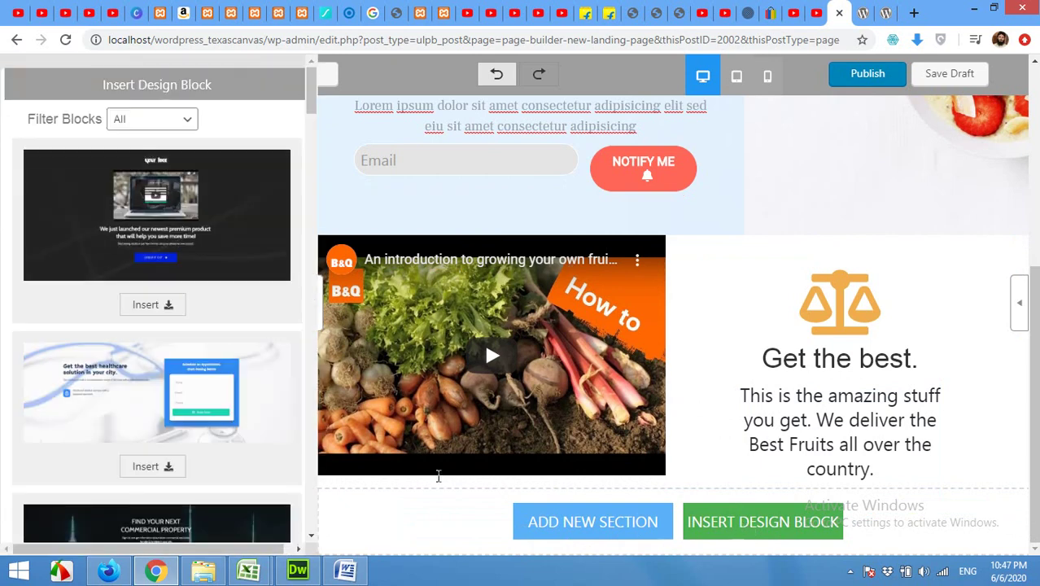
pyautogui.scroll(-12, 228, 404)
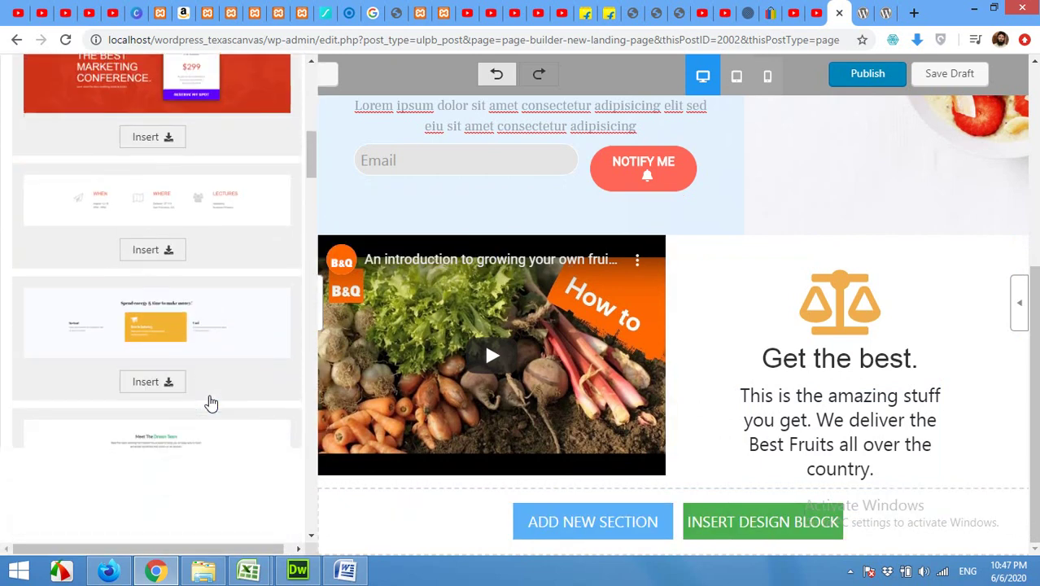
pyautogui.scroll(-4, 209, 401)
pyautogui.scroll(4, 204, 358)
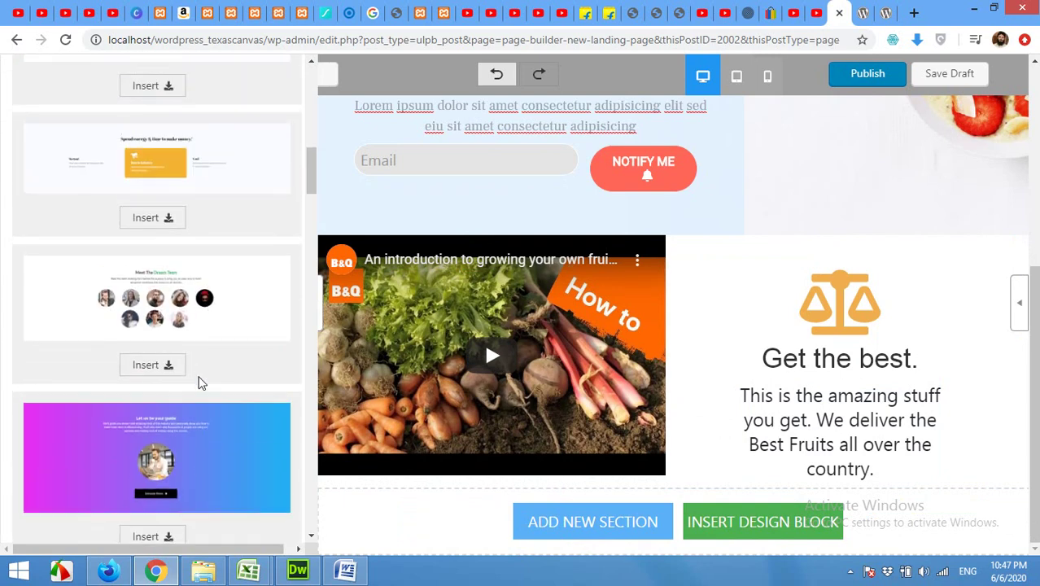
pyautogui.scroll(-5, 202, 381)
pyautogui.scroll(-6, 196, 392)
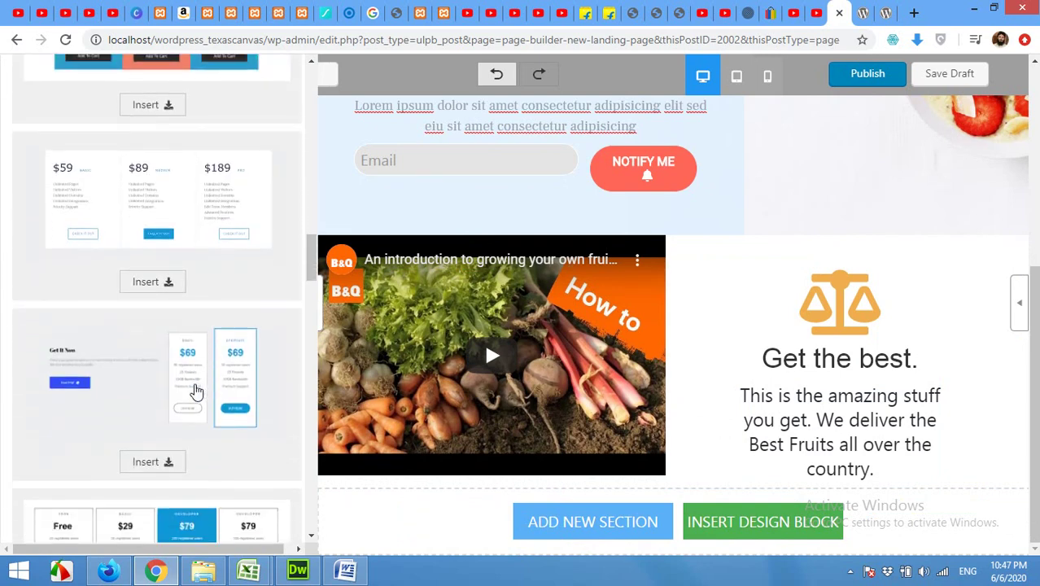
pyautogui.scroll(-5, 166, 391)
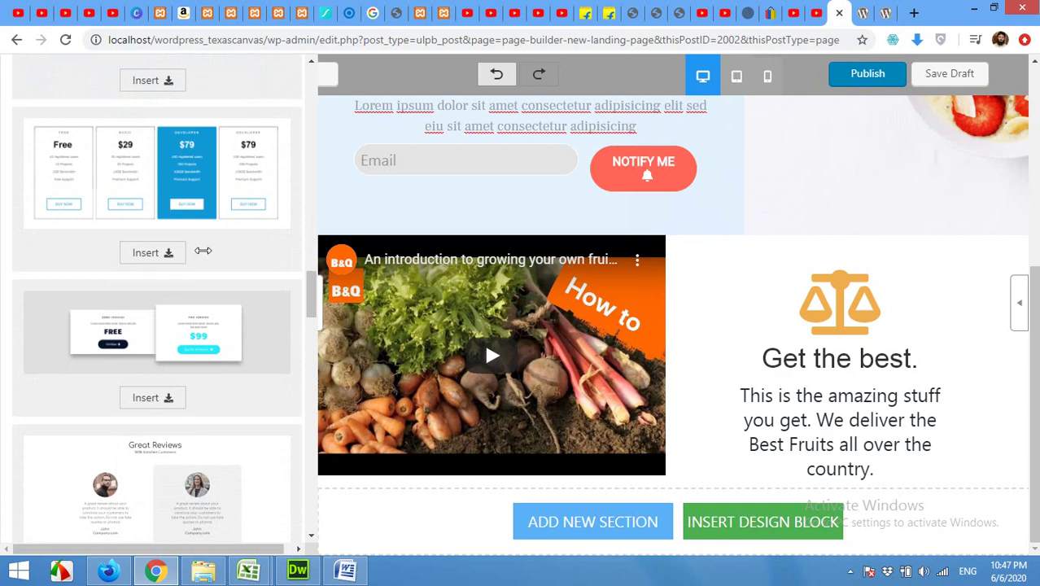
pyautogui.scroll(-5, 210, 330)
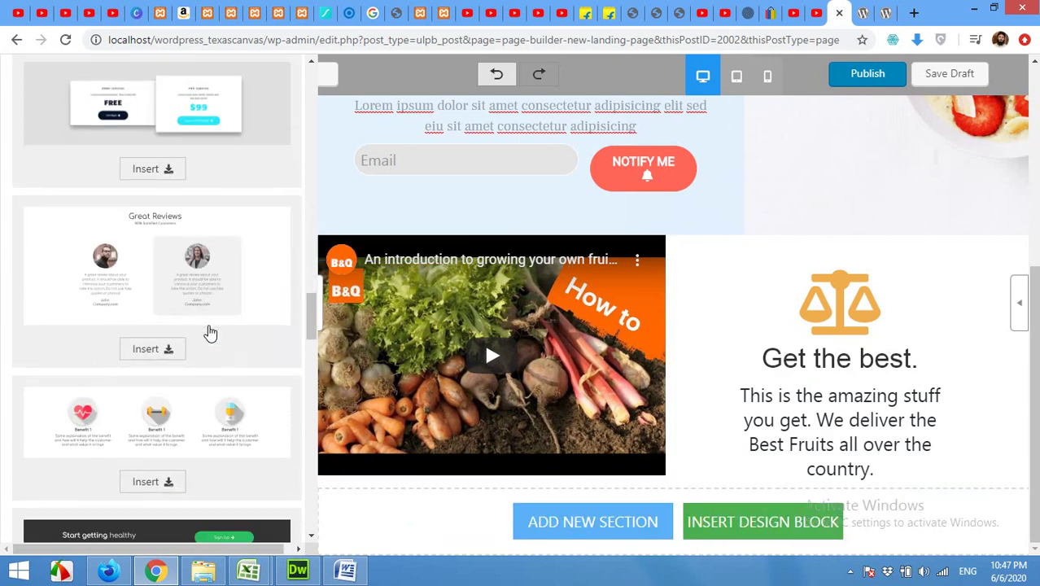
pyautogui.scroll(5, 209, 332)
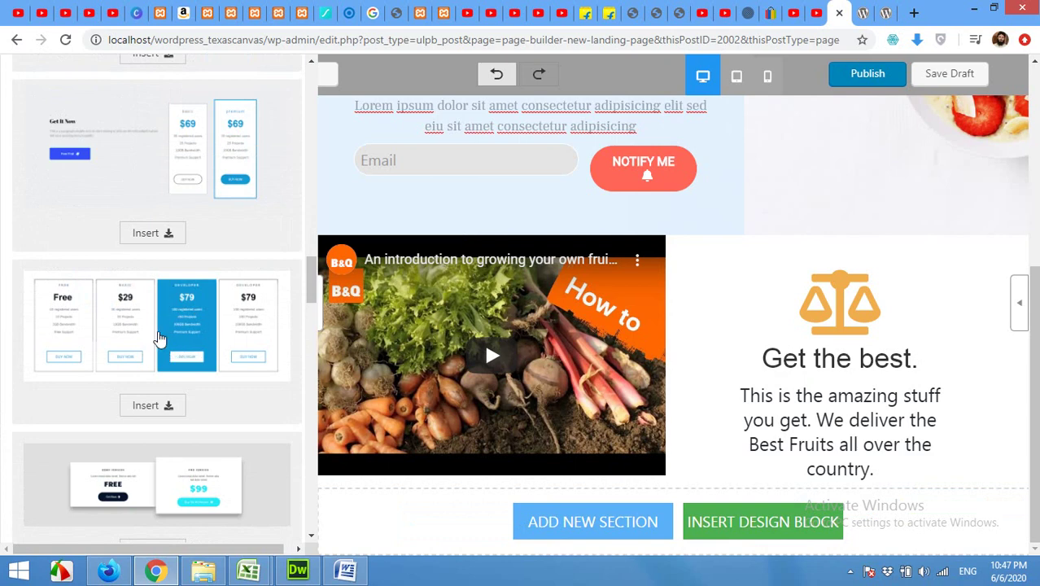
pyautogui.click(153, 412)
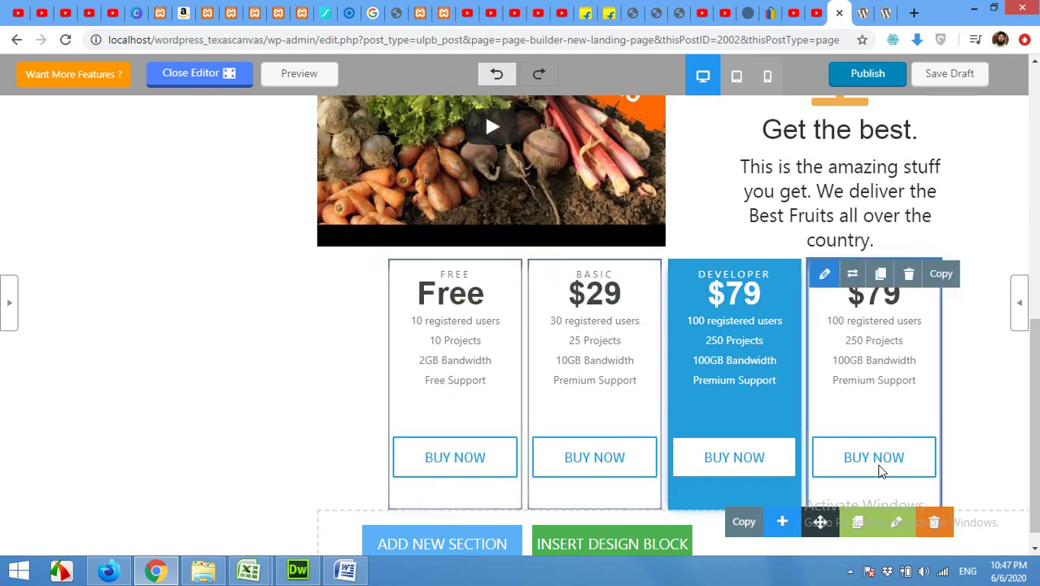
pyautogui.scroll(-1, 674, 442)
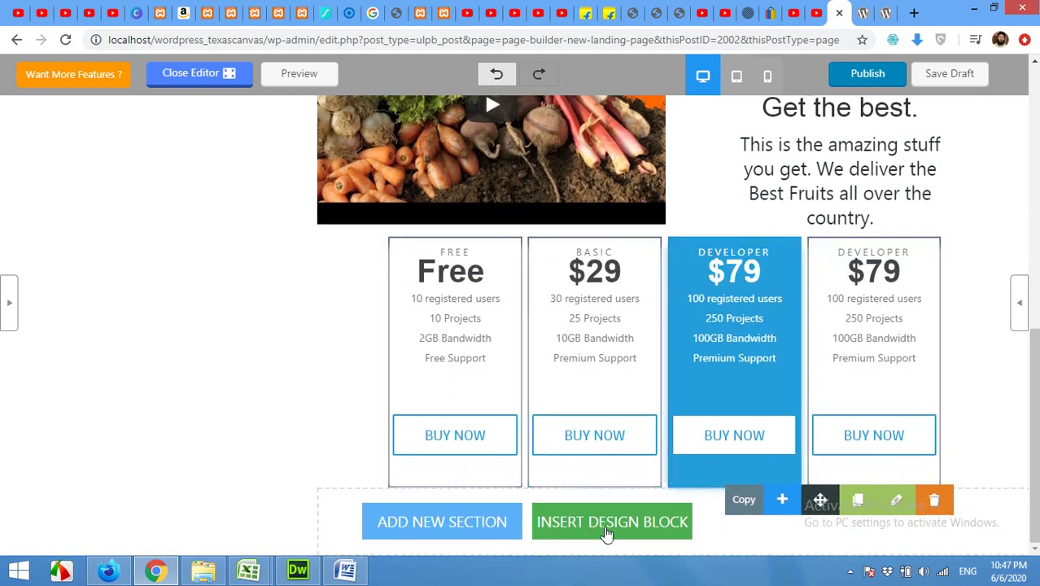
# Insert the two-card testimonial design block with photos and job titles under the pricing table.
pyautogui.click(602, 531)
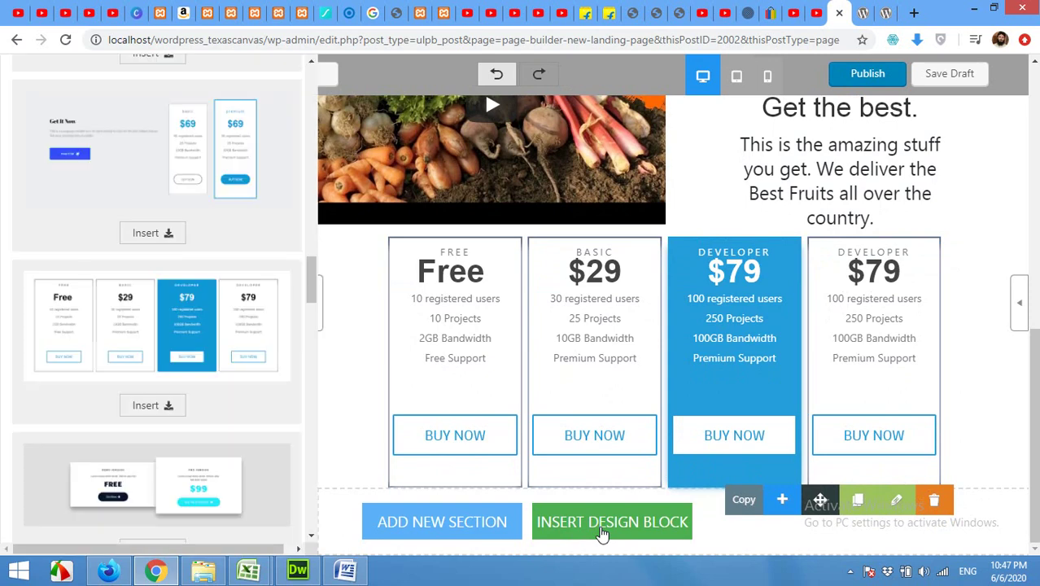
pyautogui.scroll(-5, 236, 426)
pyautogui.scroll(-7, 229, 427)
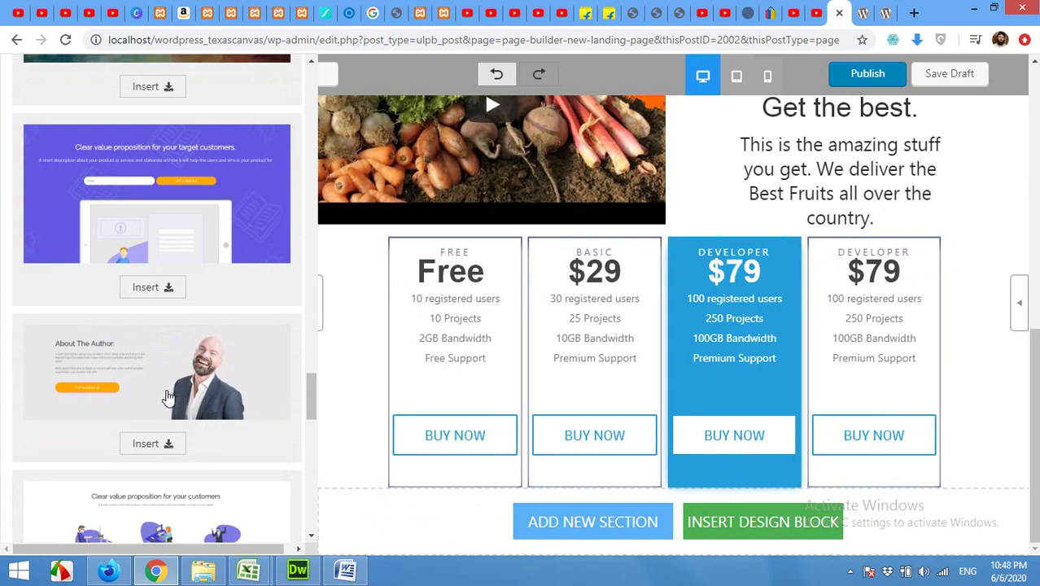
pyautogui.scroll(-4, 167, 395)
pyautogui.scroll(-5, 167, 395)
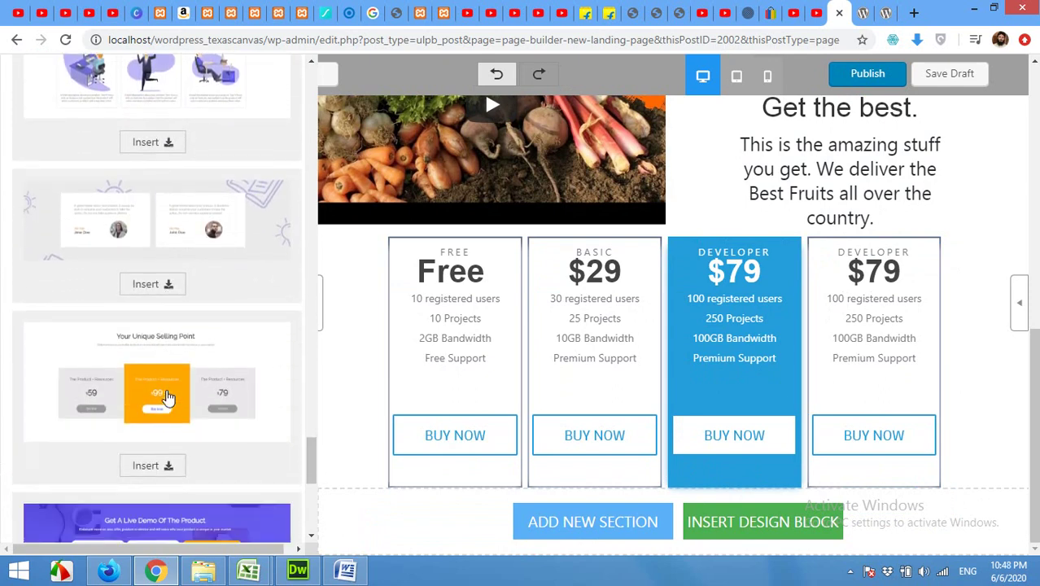
pyautogui.scroll(3, 167, 396)
pyautogui.click(156, 425)
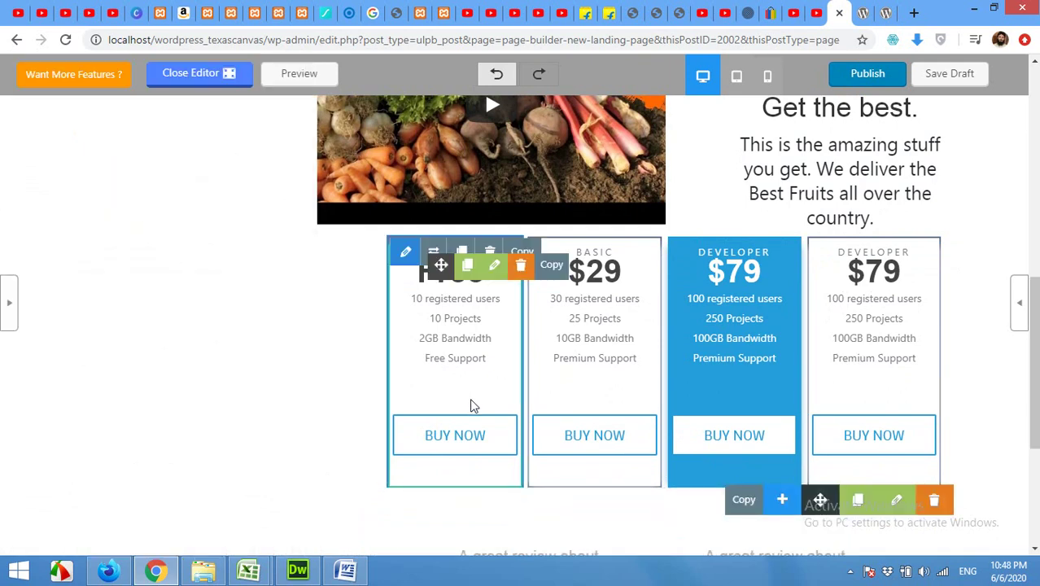
pyautogui.scroll(-3, 472, 405)
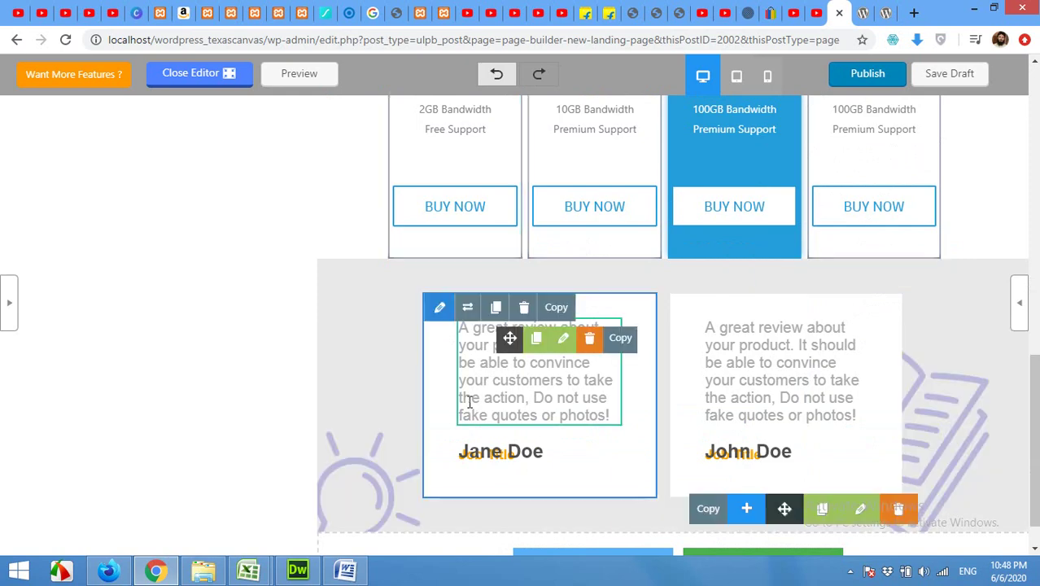
pyautogui.scroll(-1, 355, 418)
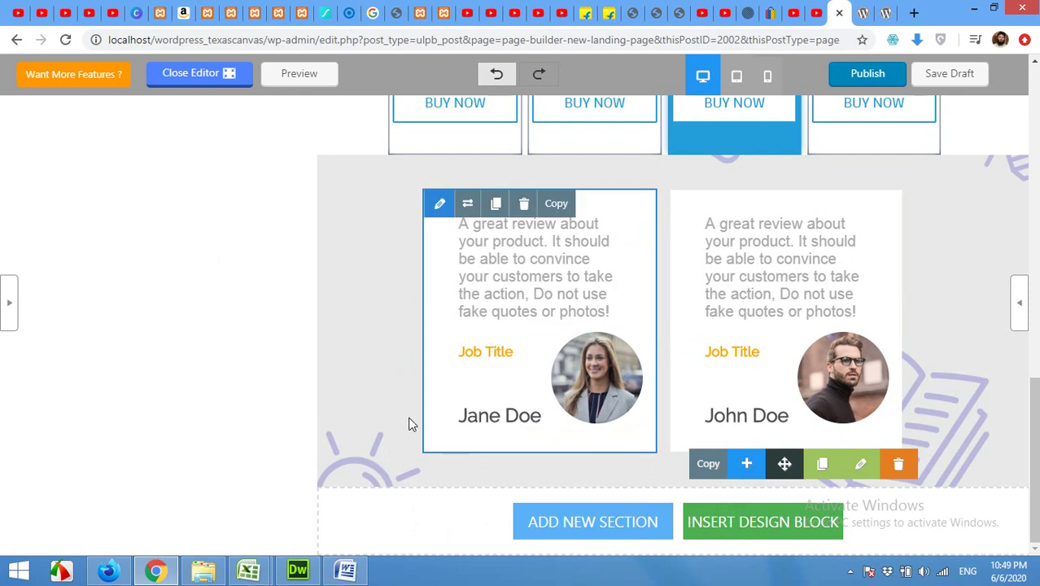
# Scroll back to the page top and toggle the left widget panel to widen the canvas.
pyautogui.scroll(3, 353, 419)
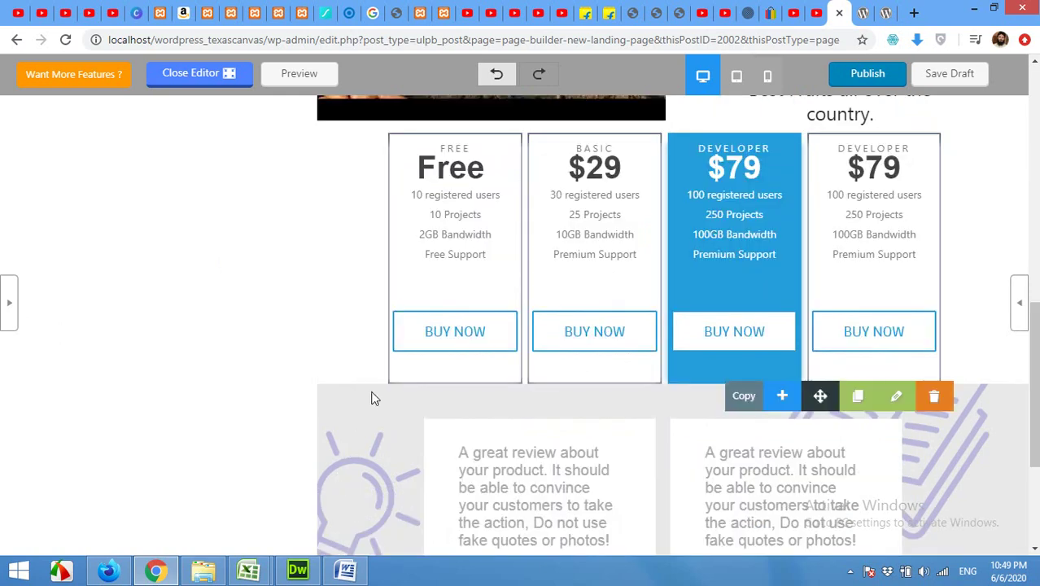
pyautogui.scroll(10, 364, 394)
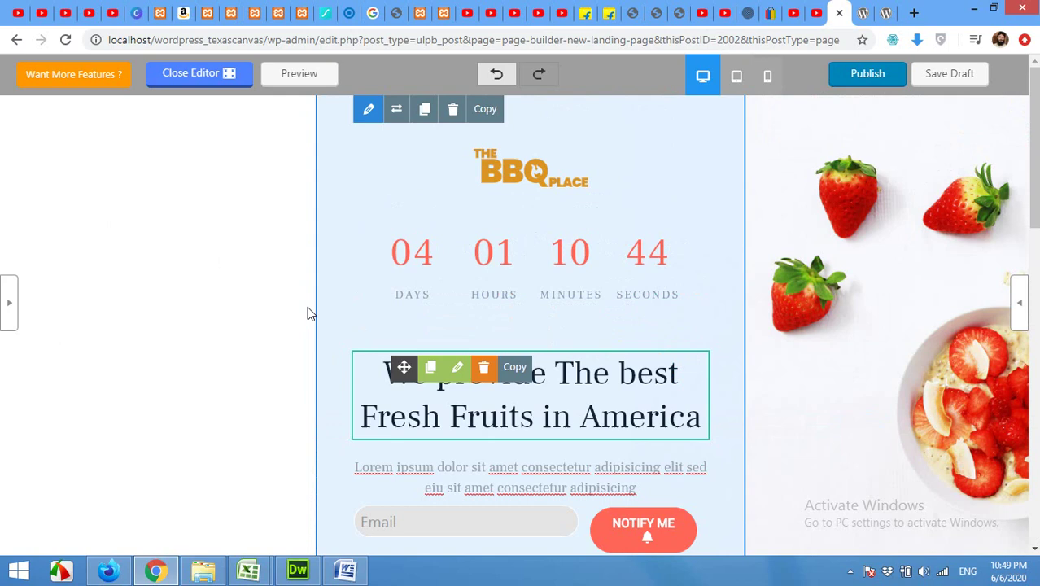
pyautogui.click(9, 303)
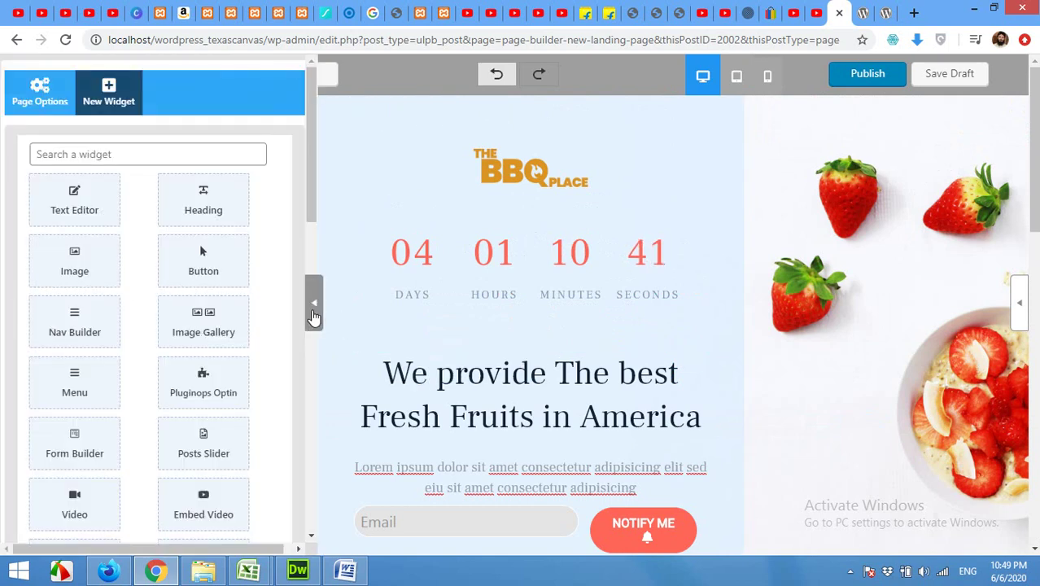
pyautogui.click(314, 316)
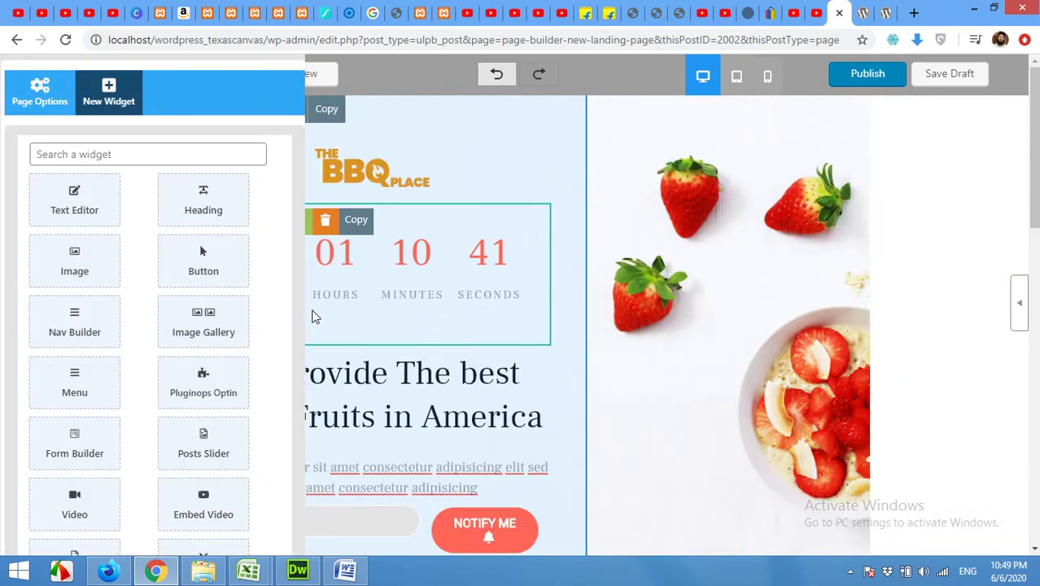